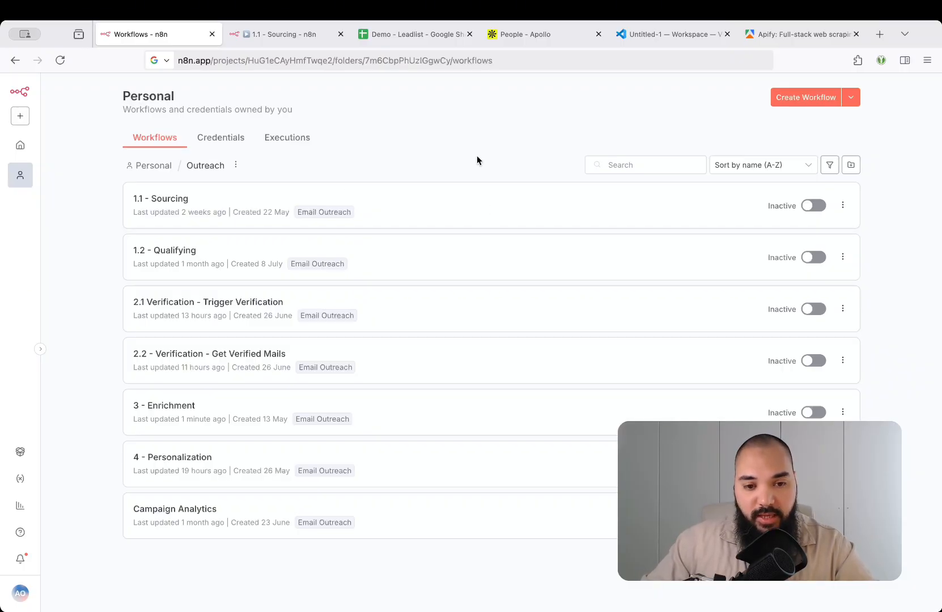
Flip between the Workflows list and the 1.1 - Sourcing workflow, then move to the Demo - Leadlist sheet
{"action": "key", "text": "ctrl+Tab"}
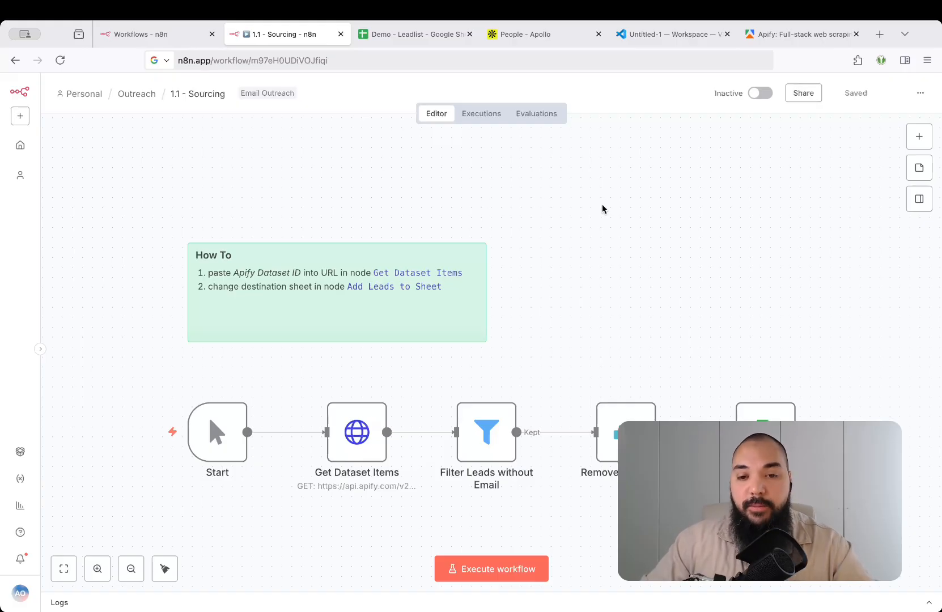
{"action": "key", "text": "ctrl+shift+Tab"}
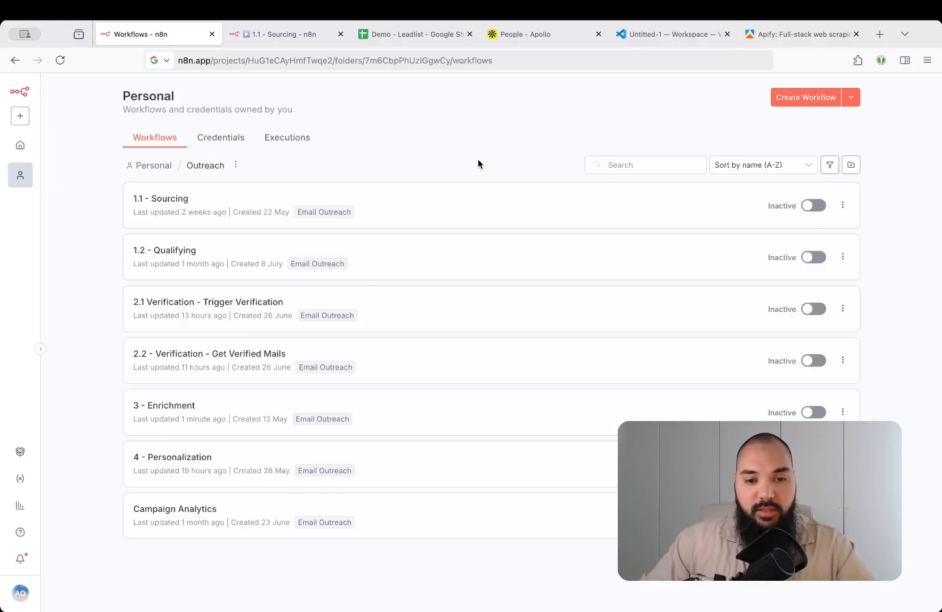
{"action": "key", "text": "ctrl+Tab"}
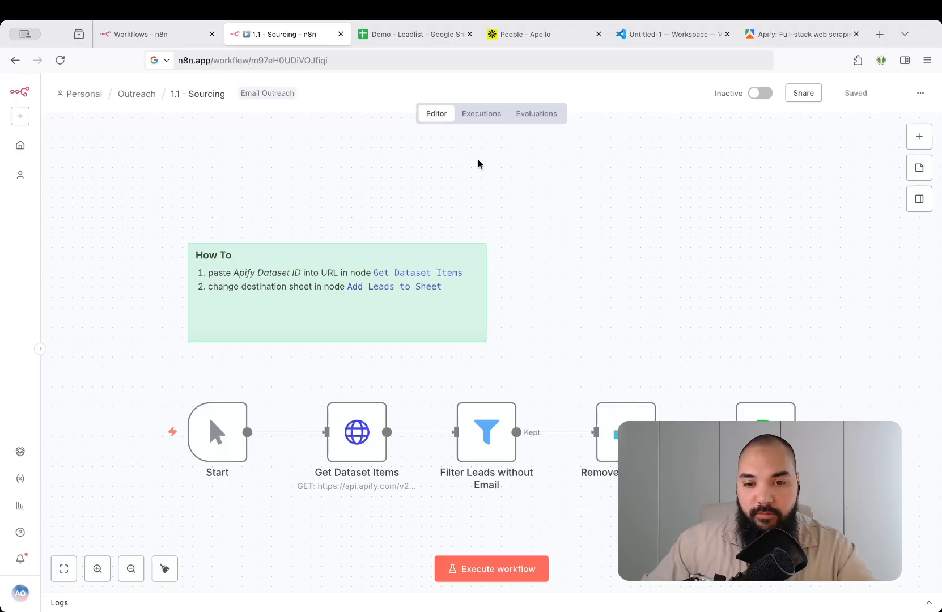
{"action": "key", "text": "ctrl+Tab"}
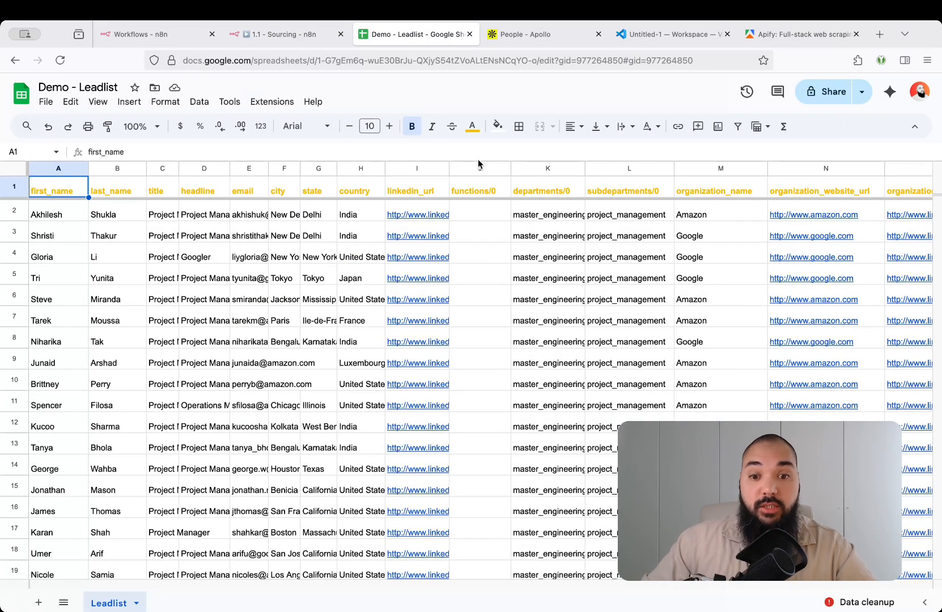
{"action": "key", "text": "ctrl+shift+Tab"}
{"action": "key", "text": "ctrl+shift+Tab"}
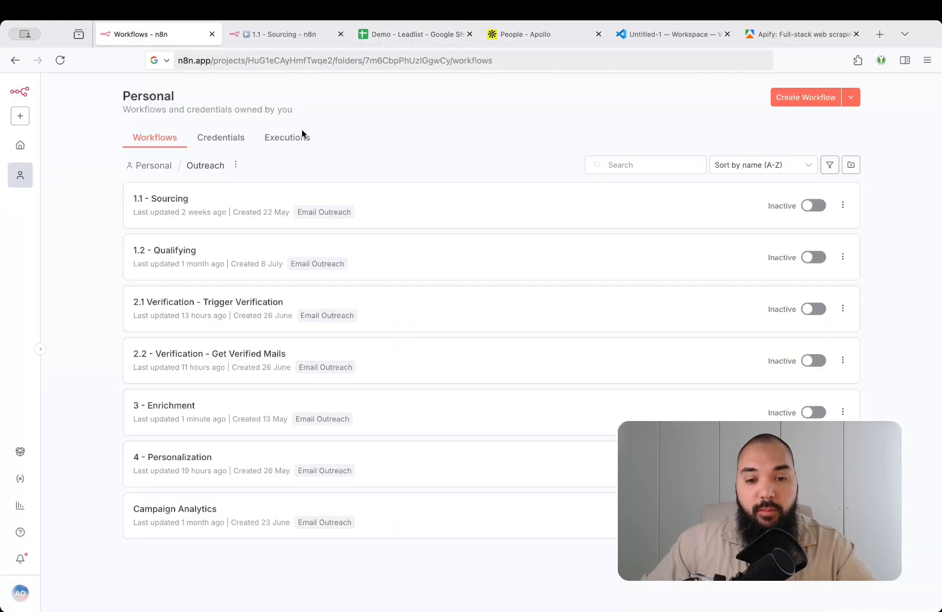
{"action": "left_click", "coordinate": [431, 34]}
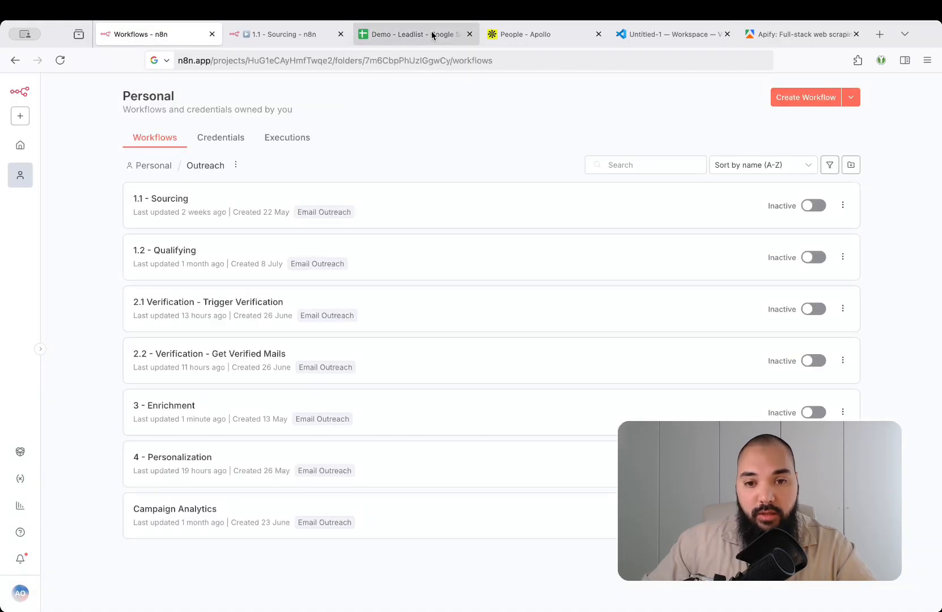
{"action": "scroll", "coordinate": [509, 347], "scroll_direction": "right", "scroll_amount": 5}
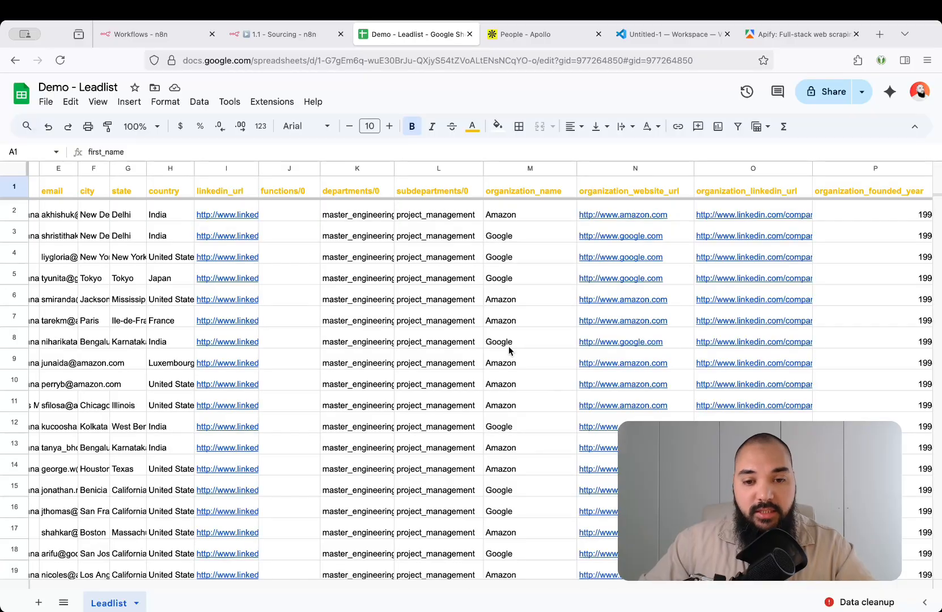
{"action": "scroll", "coordinate": [508, 351], "scroll_direction": "right", "scroll_amount": 5}
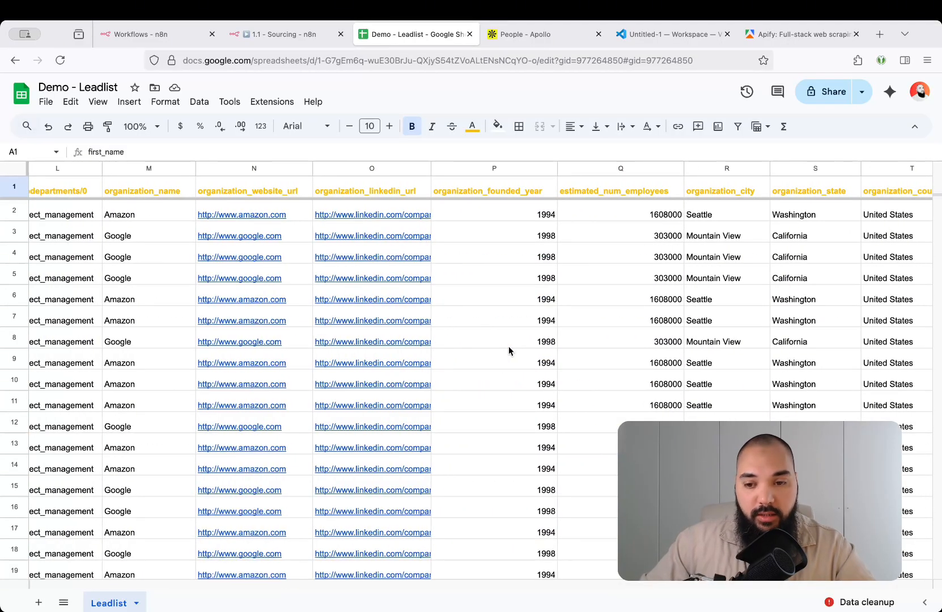
{"action": "scroll", "coordinate": [509, 347], "scroll_direction": "left", "scroll_amount": 10}
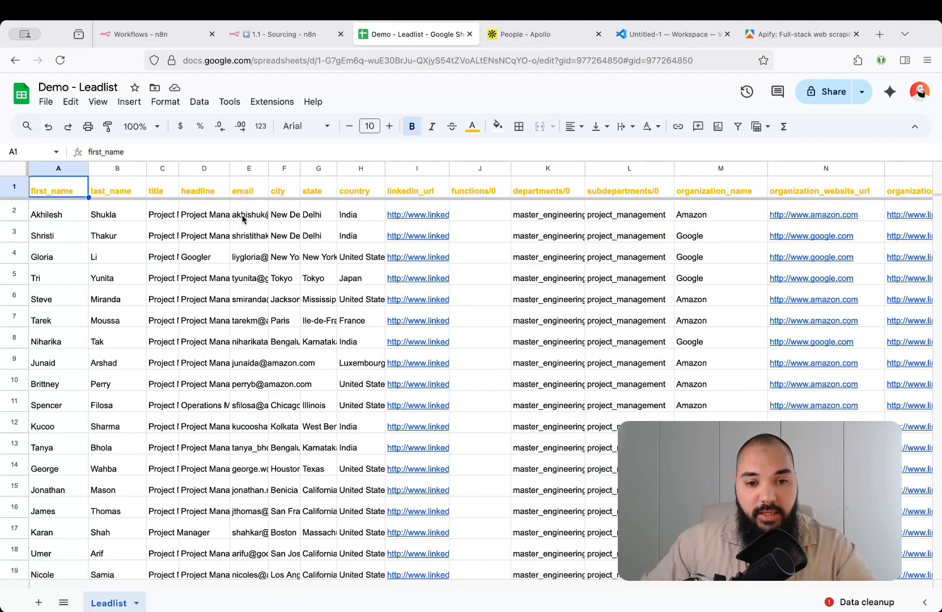
{"action": "left_click", "coordinate": [245, 168]}
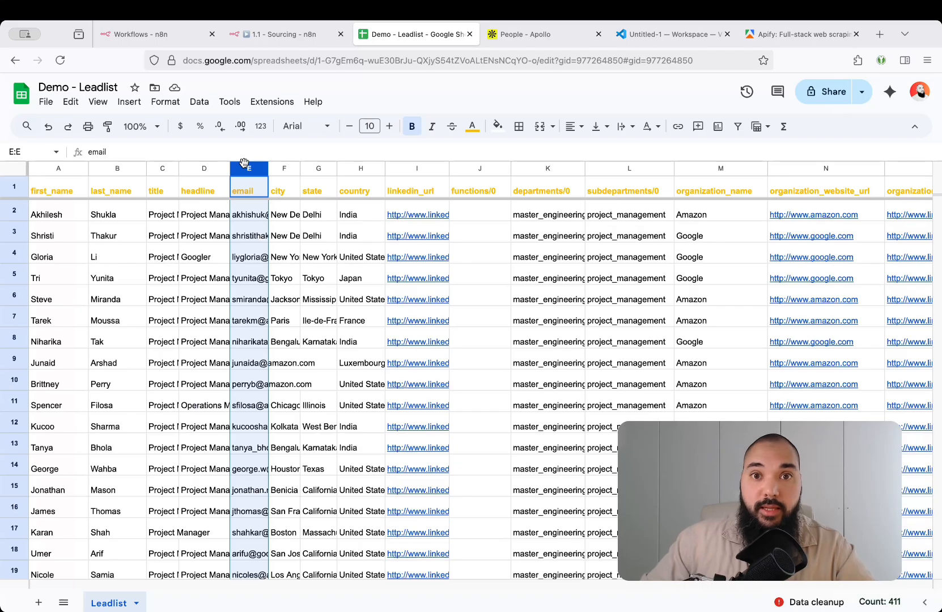
{"action": "scroll", "coordinate": [264, 216], "scroll_direction": "right", "scroll_amount": 10}
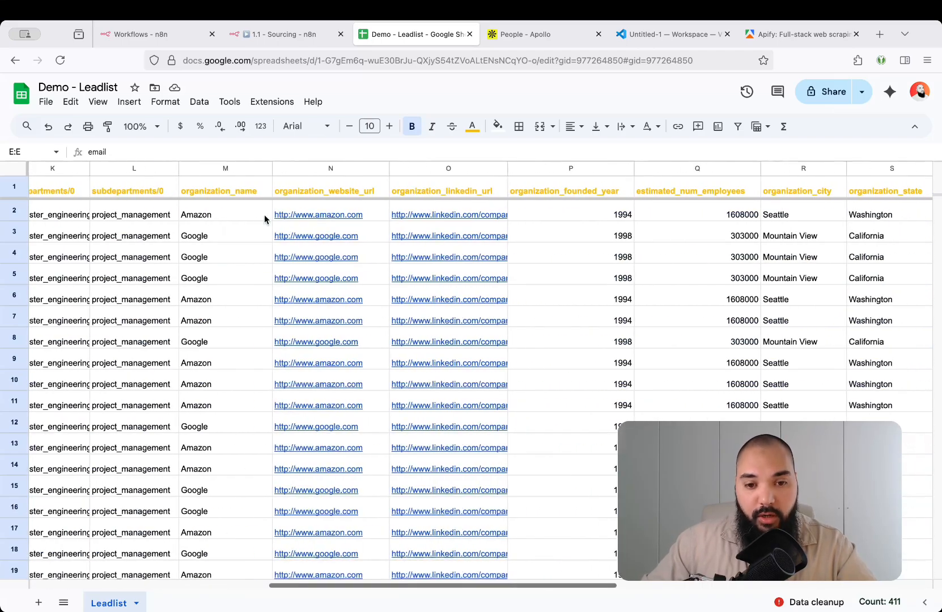
{"action": "scroll", "coordinate": [489, 214], "scroll_direction": "right", "scroll_amount": 8}
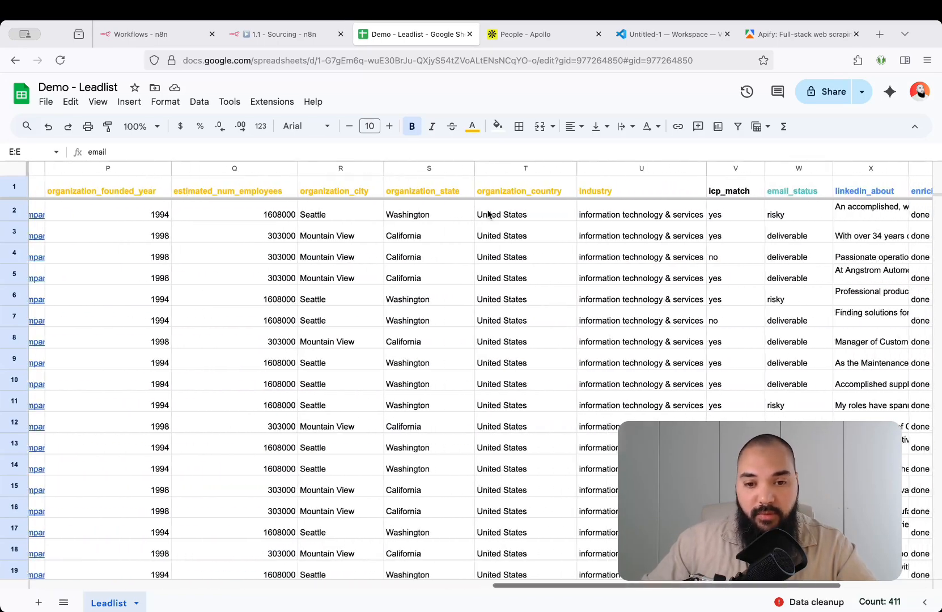
{"action": "scroll", "coordinate": [489, 214], "scroll_direction": "right", "scroll_amount": 3}
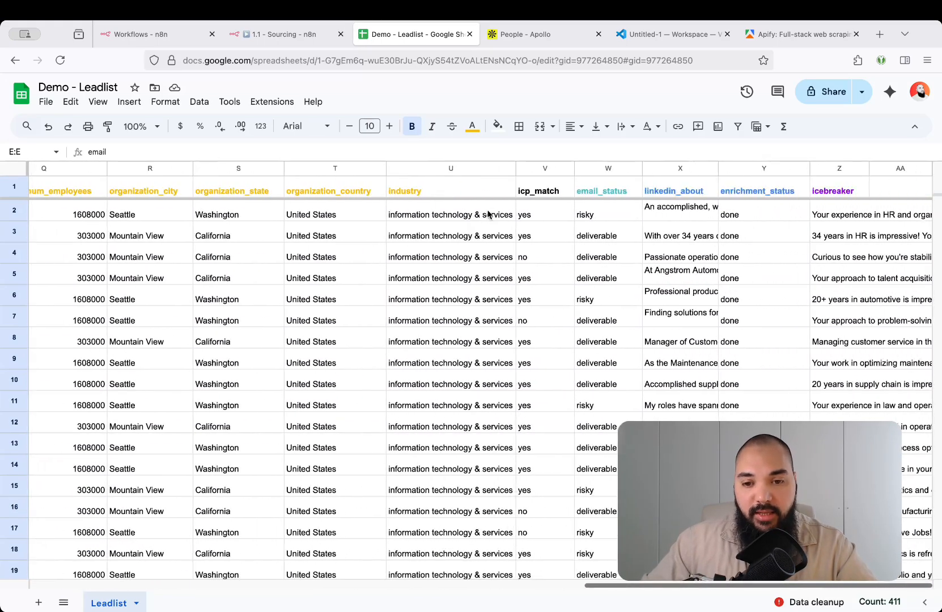
{"action": "left_click", "coordinate": [529, 168]}
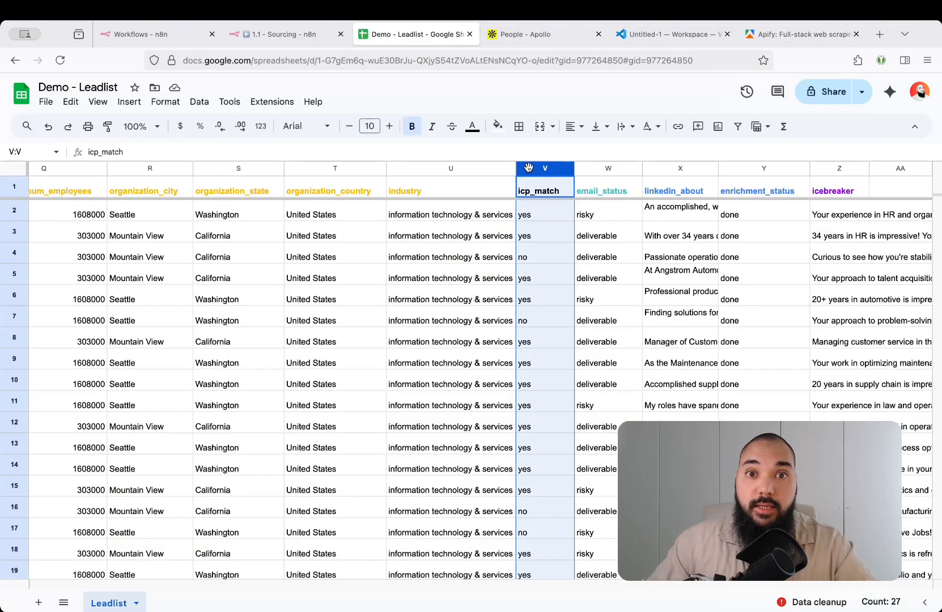
{"action": "left_click", "coordinate": [531, 216]}
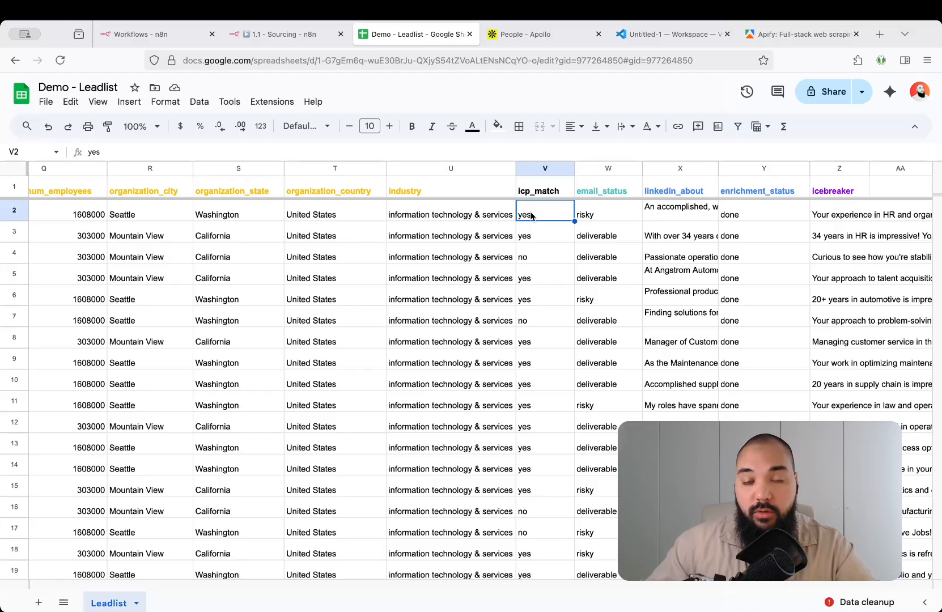
Inspect the first leads' email_status, linkedin_about and enrichment_status cells
{"action": "left_click", "coordinate": [610, 217]}
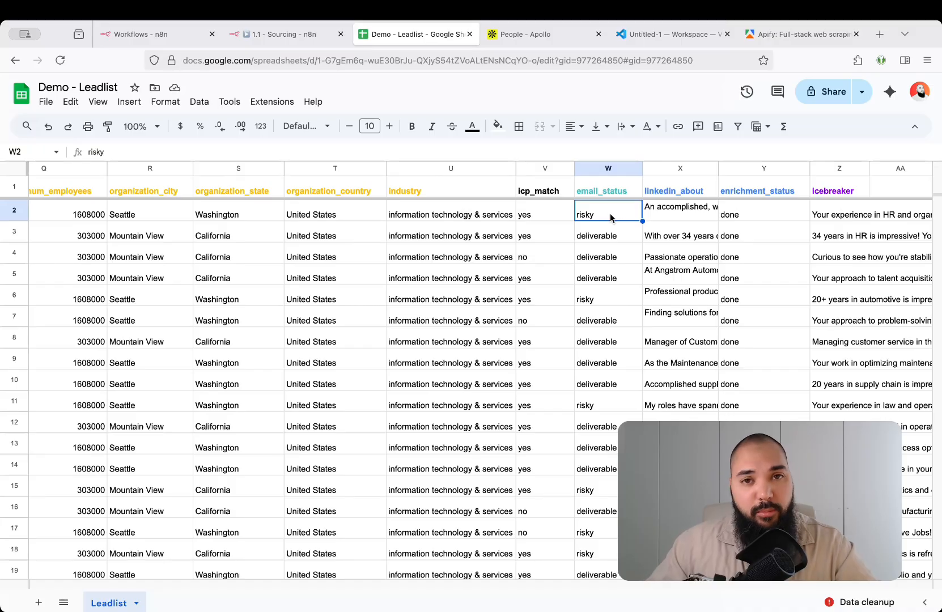
{"action": "left_click", "coordinate": [669, 219]}
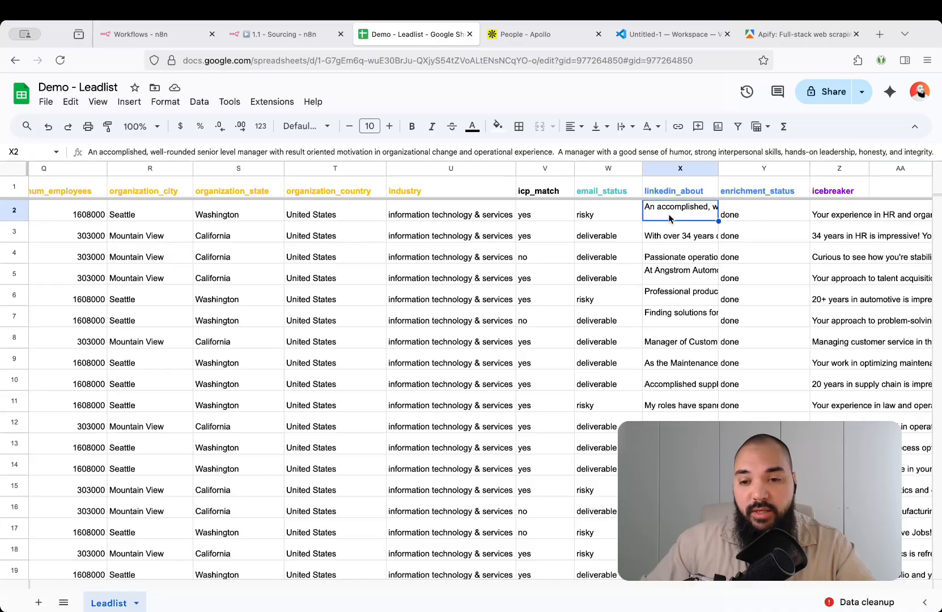
{"action": "left_click", "coordinate": [674, 238]}
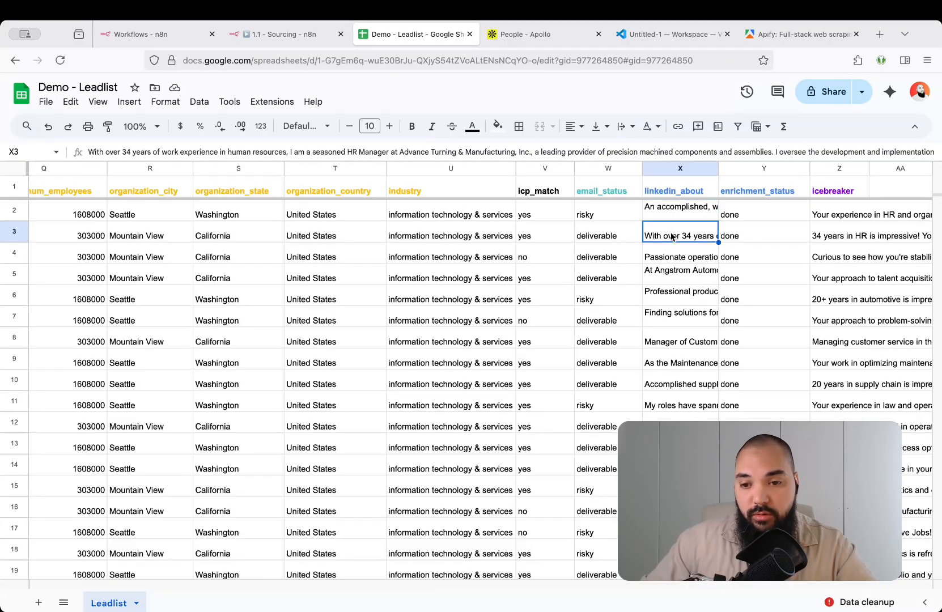
{"action": "left_click", "coordinate": [677, 261]}
{"action": "left_click", "coordinate": [746, 219]}
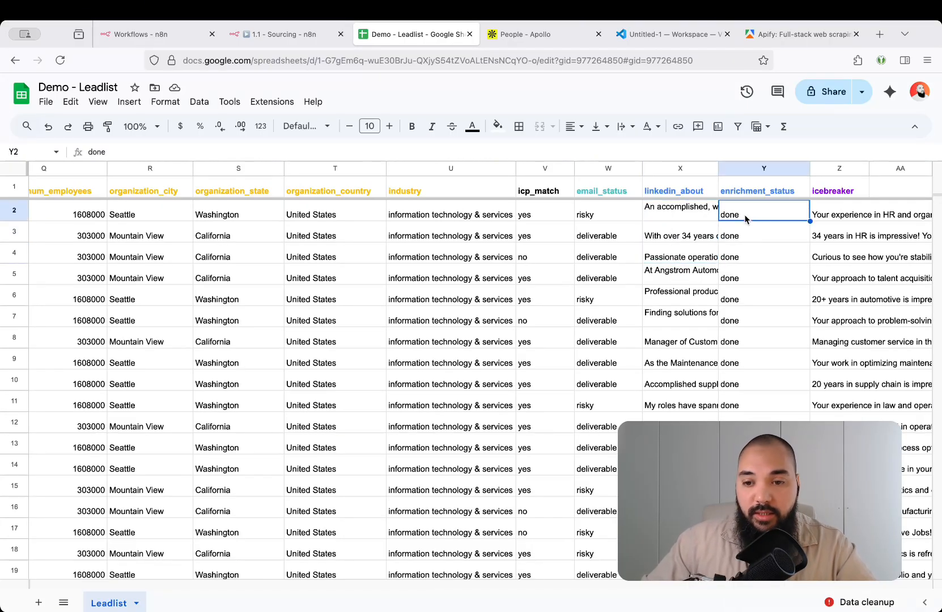
Read the icebreaker lines in rows 2, 4 and 5, and check row 5's icp_match value
{"action": "left_click", "coordinate": [852, 220]}
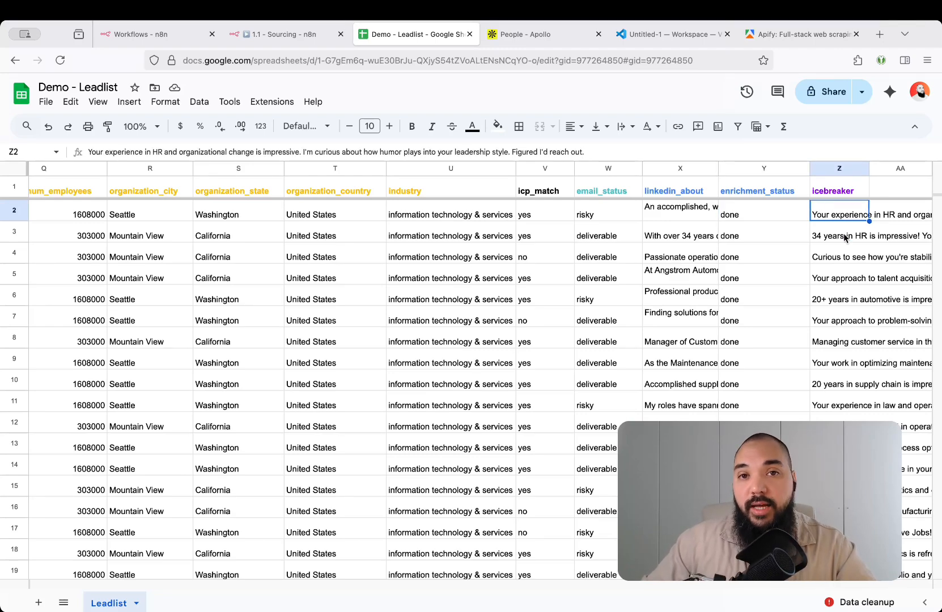
{"action": "left_click", "coordinate": [843, 258]}
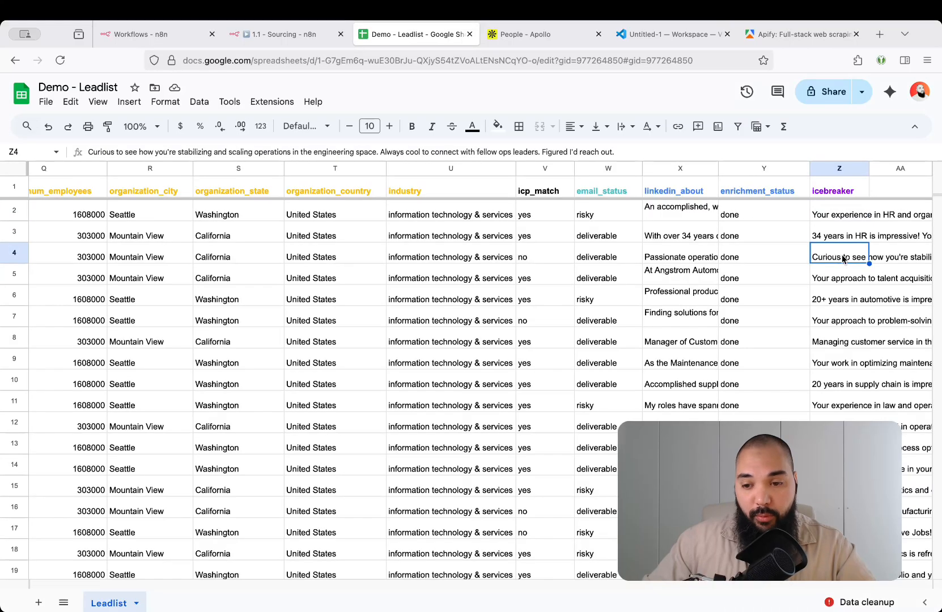
{"action": "left_click", "coordinate": [840, 278]}
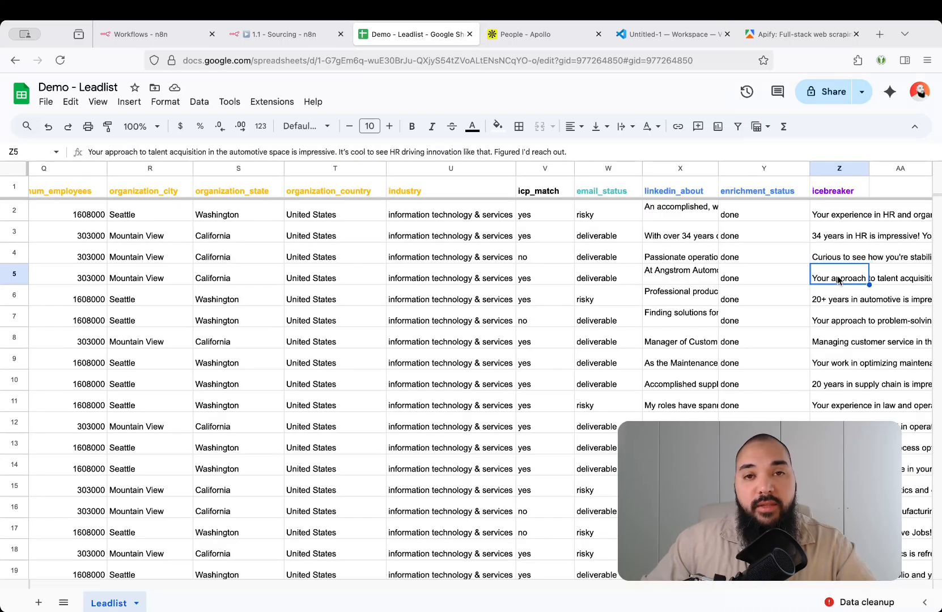
{"action": "key", "text": "ctrl+shift+Left"}
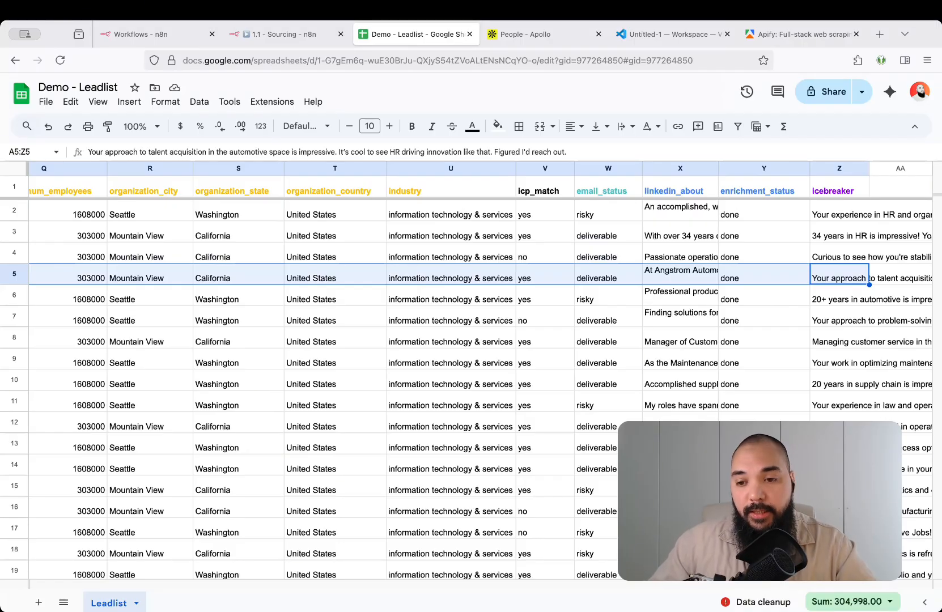
{"action": "left_click", "coordinate": [546, 273]}
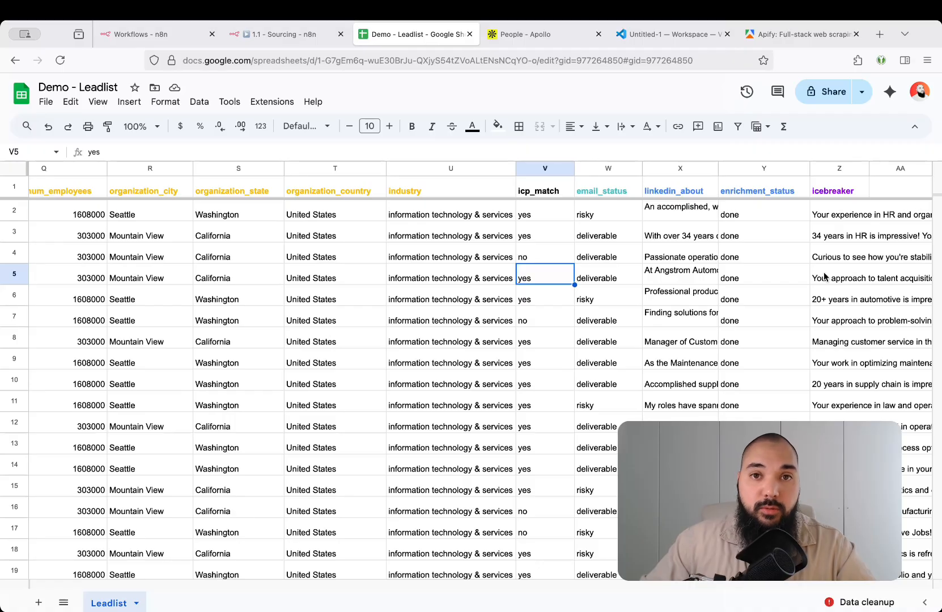
Scan the icebreakers in rows 10, 21, 26 and 28, then go back to the n8n workflows list
{"action": "left_click", "coordinate": [826, 372]}
{"action": "scroll", "coordinate": [825, 372], "scroll_direction": "down", "scroll_amount": 5}
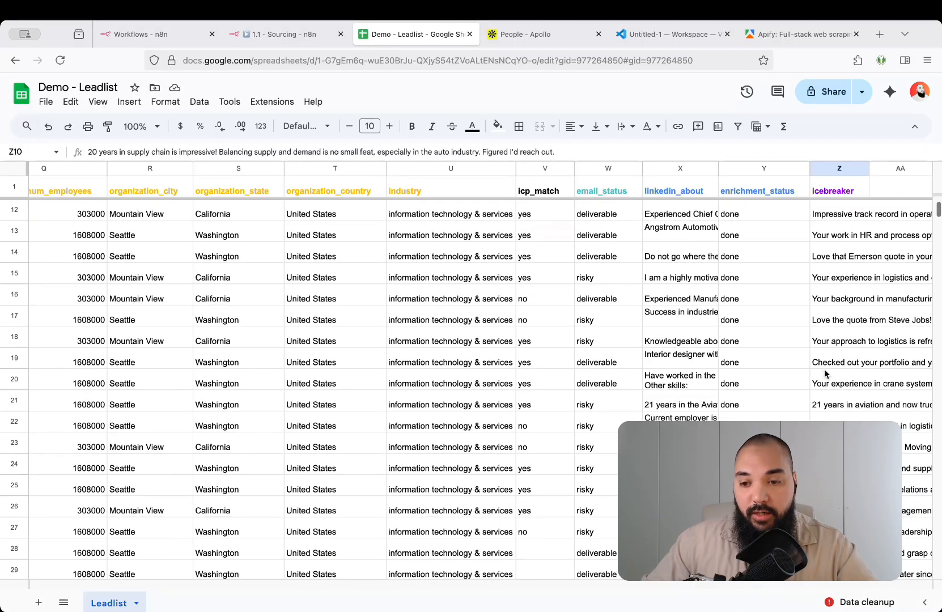
{"action": "scroll", "coordinate": [825, 374], "scroll_direction": "down", "scroll_amount": 3}
{"action": "left_click", "coordinate": [823, 339]}
{"action": "scroll", "coordinate": [824, 339], "scroll_direction": "down", "scroll_amount": 5}
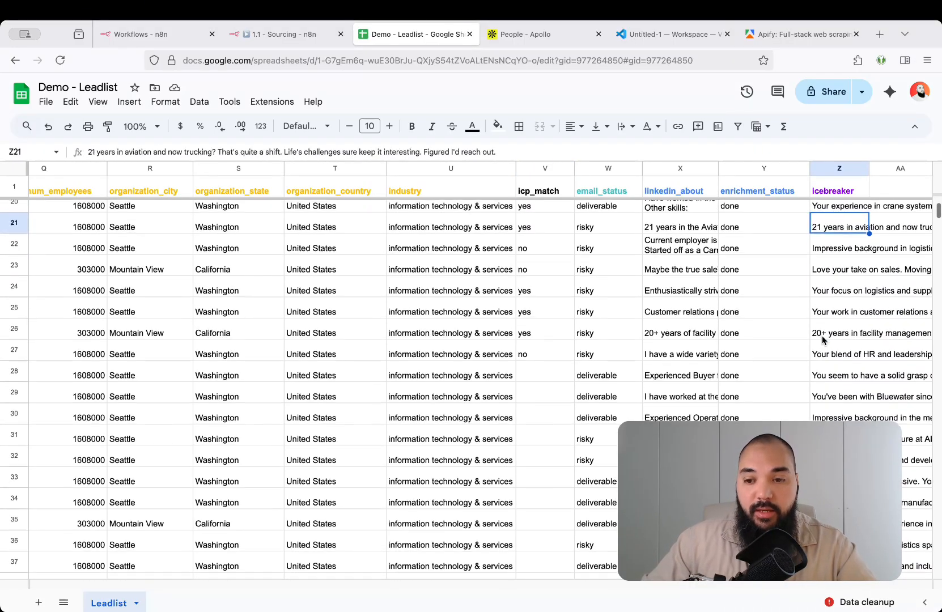
{"action": "left_click", "coordinate": [823, 335]}
{"action": "left_click", "coordinate": [830, 375]}
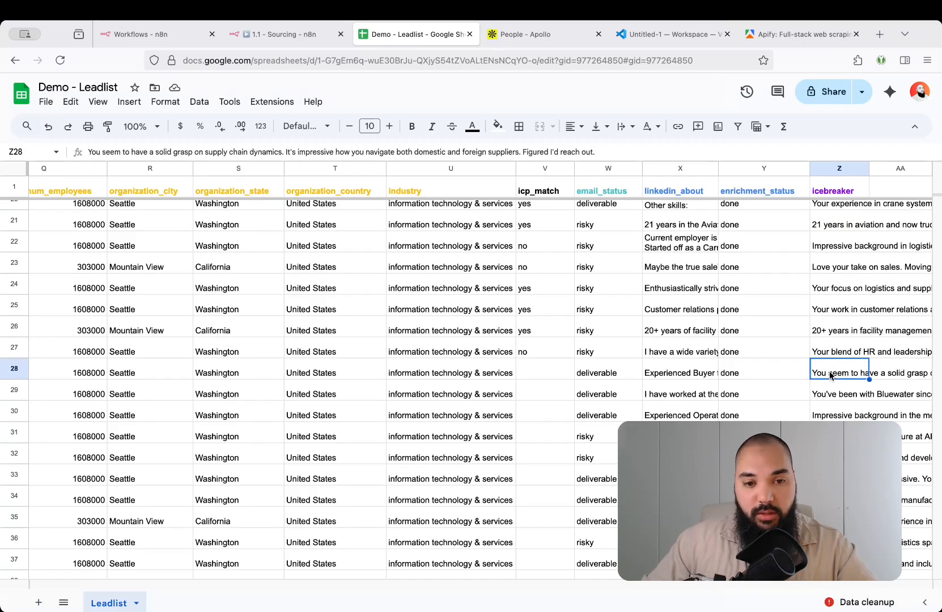
{"action": "key", "text": "super+1"}
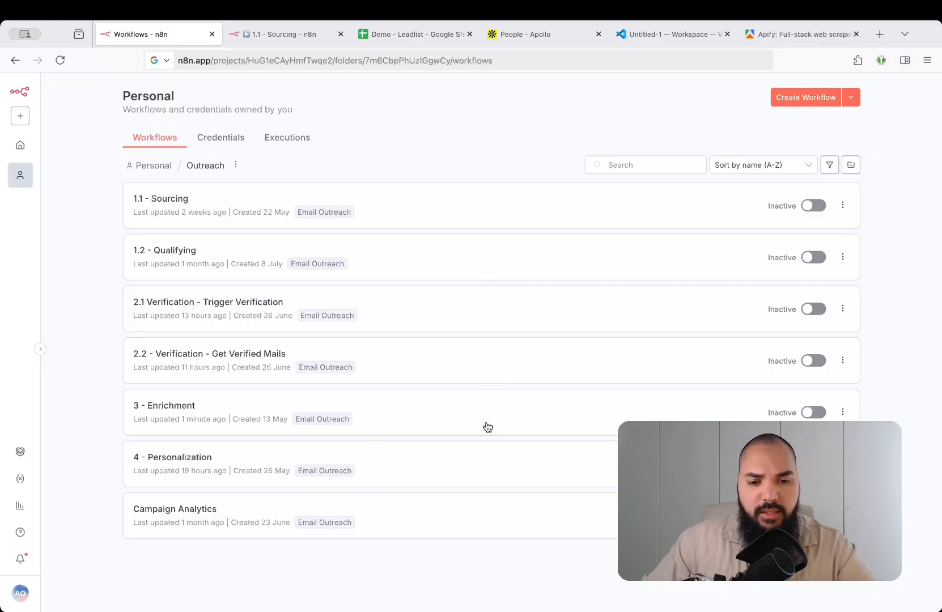
Reopen the 1.1 - Sourcing workflow, select its Start node, then switch to the Apollo people search
{"action": "key", "text": "super+2"}
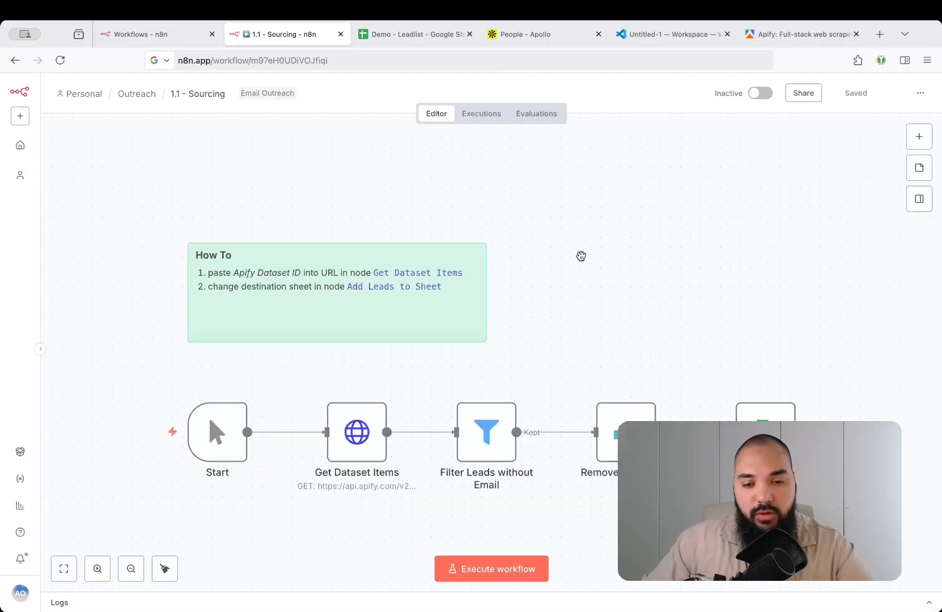
{"action": "scroll", "coordinate": [579, 255], "scroll_direction": "down", "scroll_amount": 2}
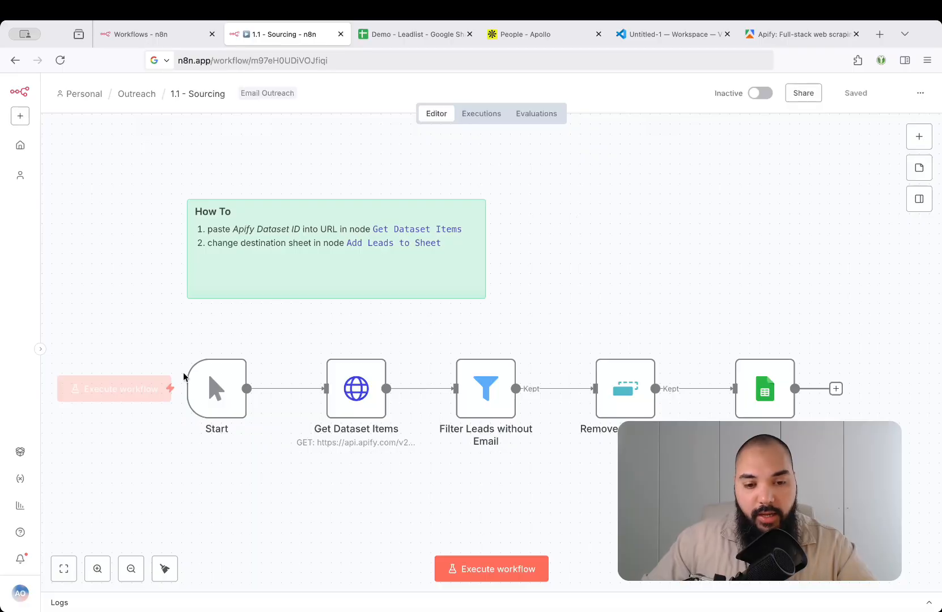
{"action": "left_click", "coordinate": [218, 386]}
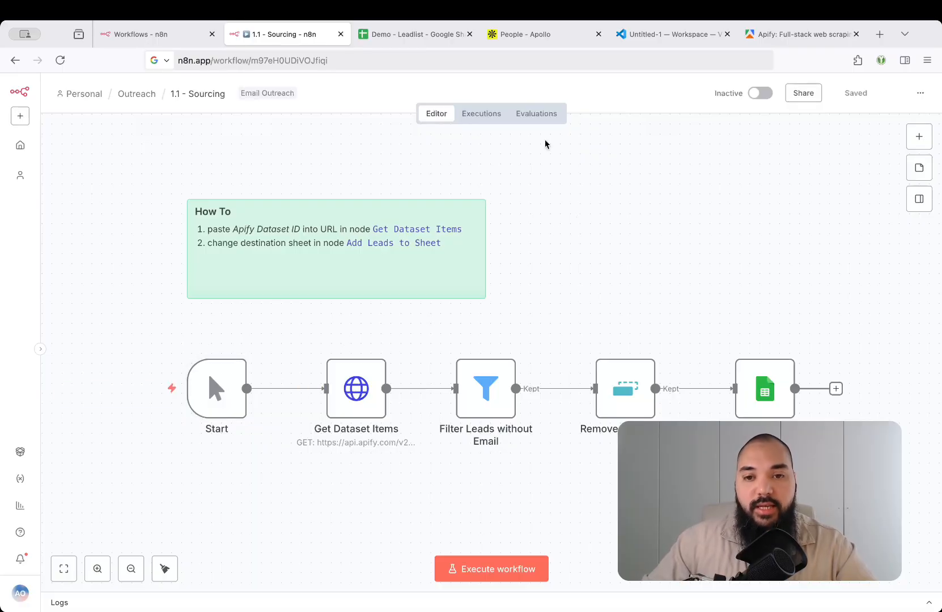
{"action": "left_click", "coordinate": [529, 39]}
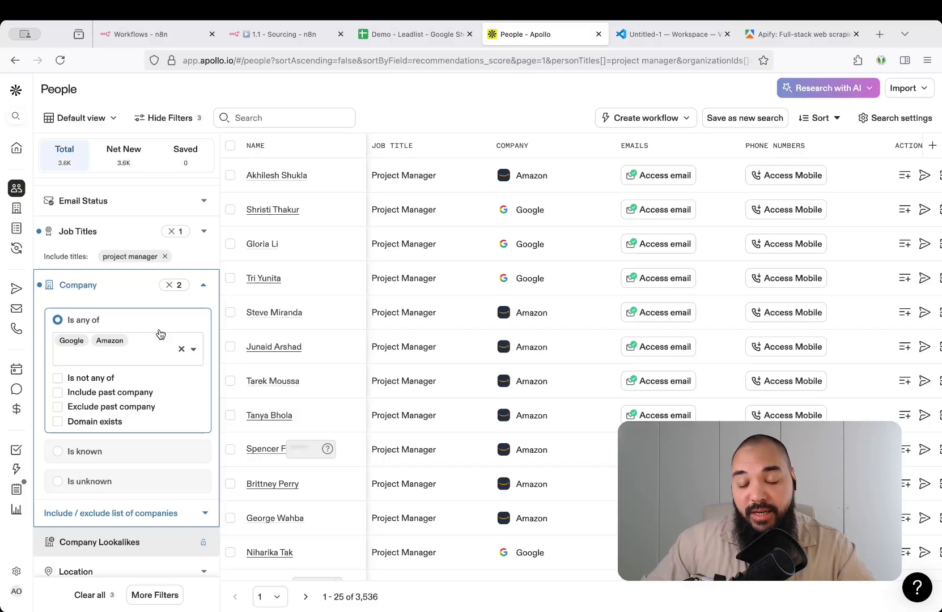
Collapse the Company filter and copy the Apollo people search URL from the address bar
{"action": "left_click", "coordinate": [400, 62]}
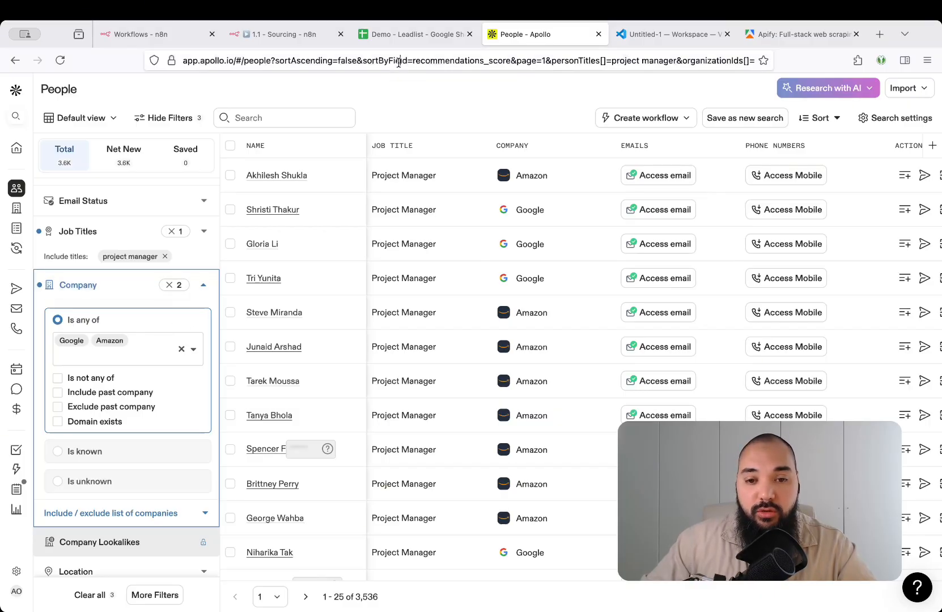
{"action": "left_click", "coordinate": [103, 90]}
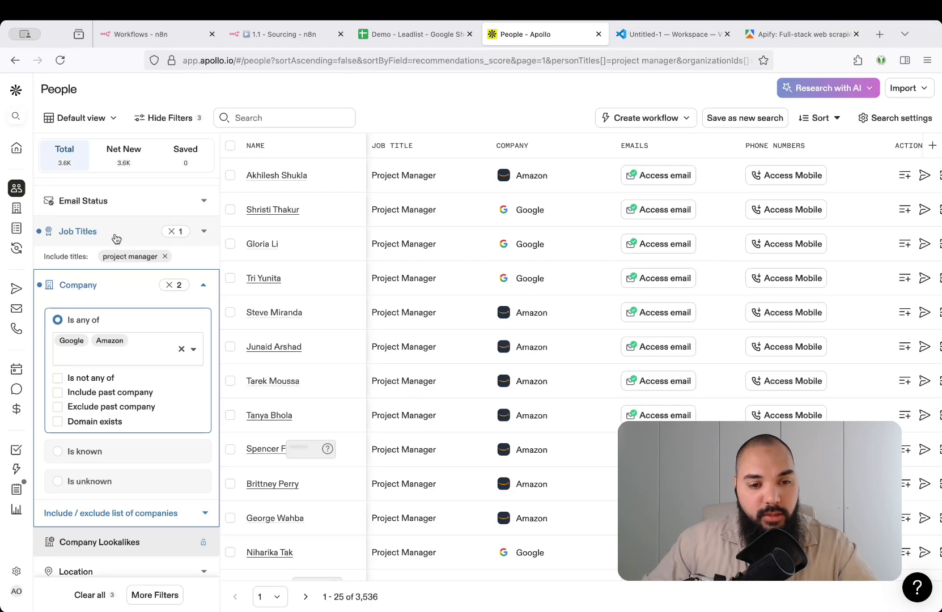
{"action": "left_click", "coordinate": [203, 285]}
{"action": "scroll", "coordinate": [202, 411], "scroll_direction": "down", "scroll_amount": 3}
{"action": "scroll", "coordinate": [201, 410], "scroll_direction": "up", "scroll_amount": 5}
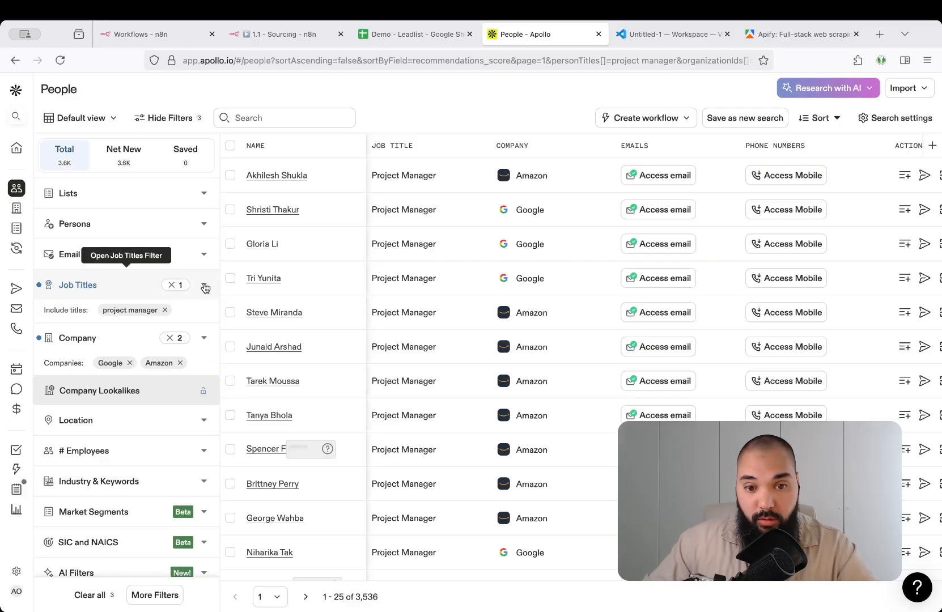
{"action": "left_click", "coordinate": [423, 61]}
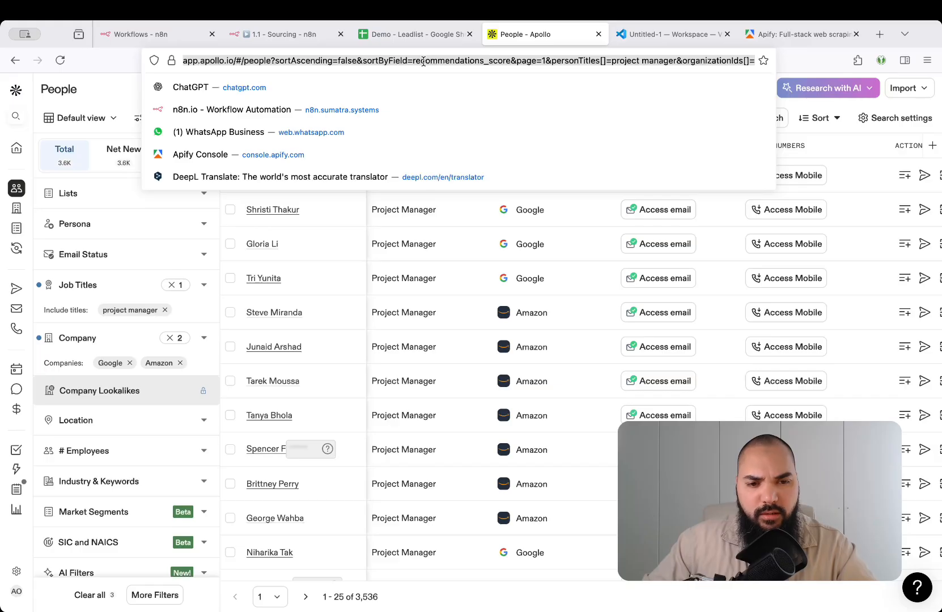
{"action": "key", "text": "Escape"}
Paste the Apollo URL into Untitled-1 and break the line right after the '?'
{"action": "left_click", "coordinate": [650, 39]}
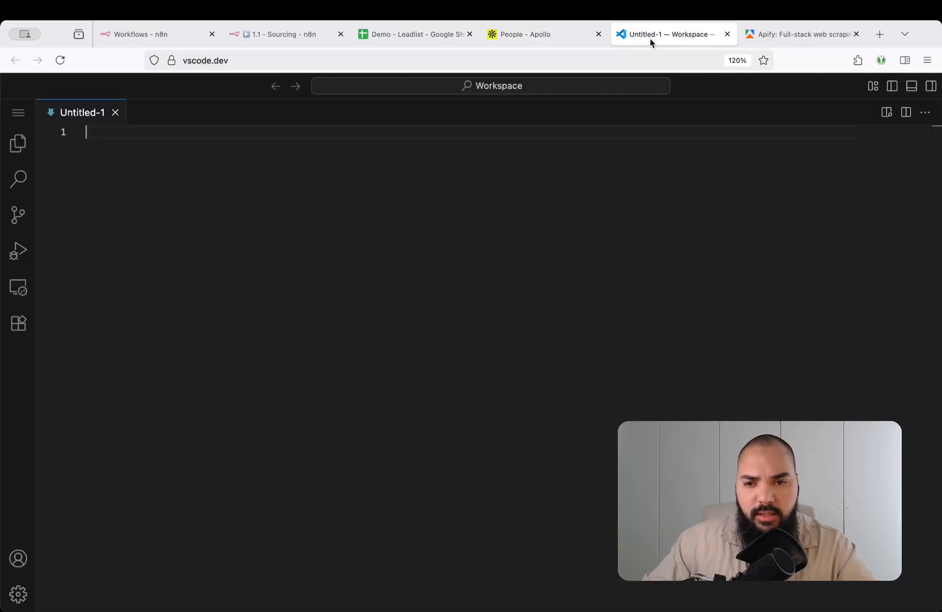
{"action": "key", "text": "super+v"}
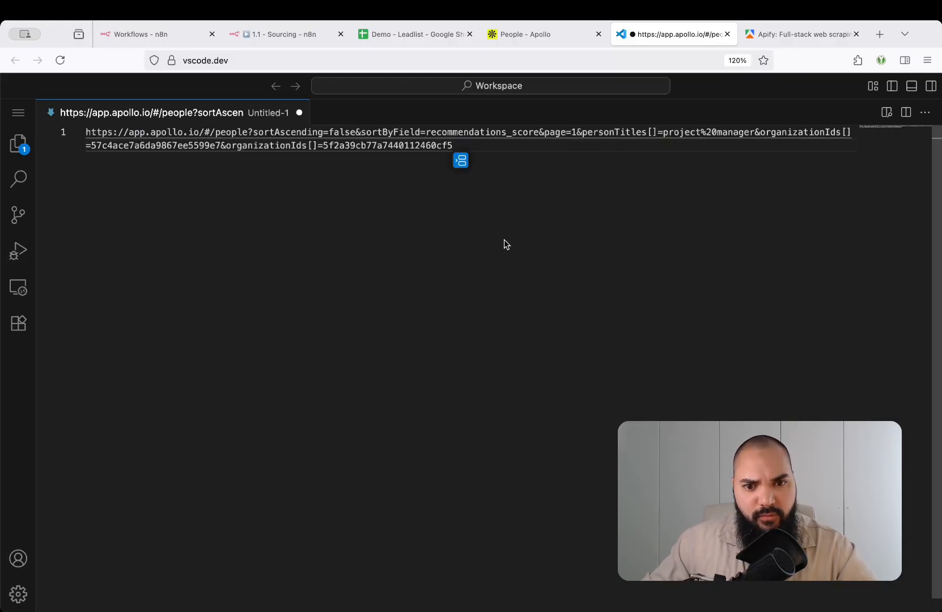
{"action": "key", "text": "super+Up"}
{"action": "key", "text": "alt+Right"}
{"action": "key", "text": "alt+Right"}
{"action": "key", "text": "alt+Right"}
{"action": "key", "text": "alt+Right"}
{"action": "key", "text": "alt+Right"}
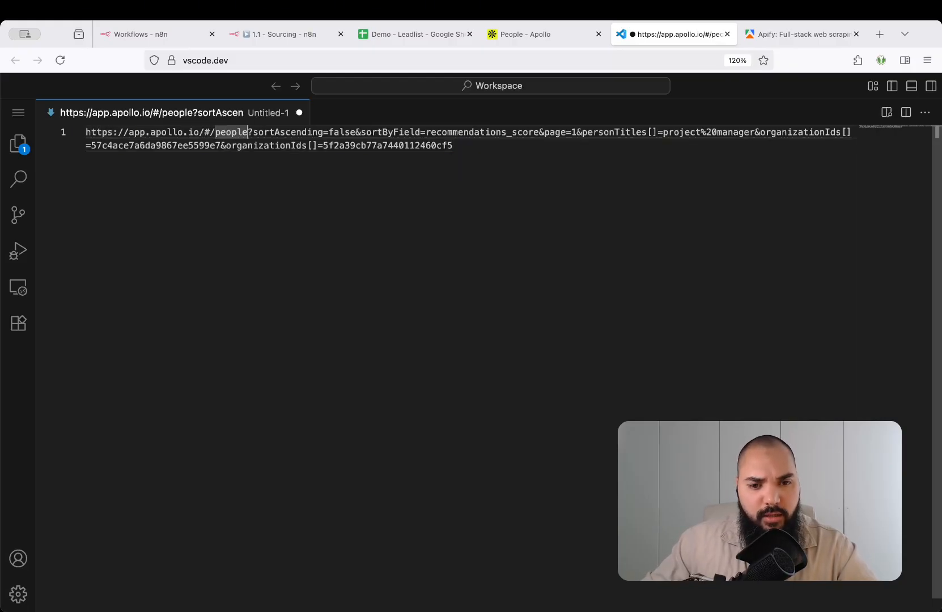
{"action": "key", "text": "shift+super+Left"}
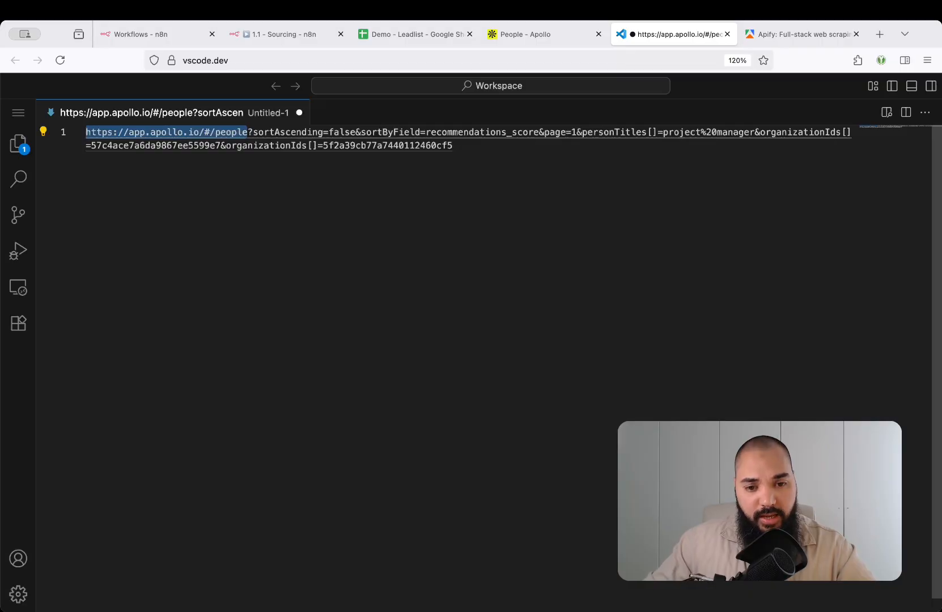
{"action": "key", "text": "Right"}
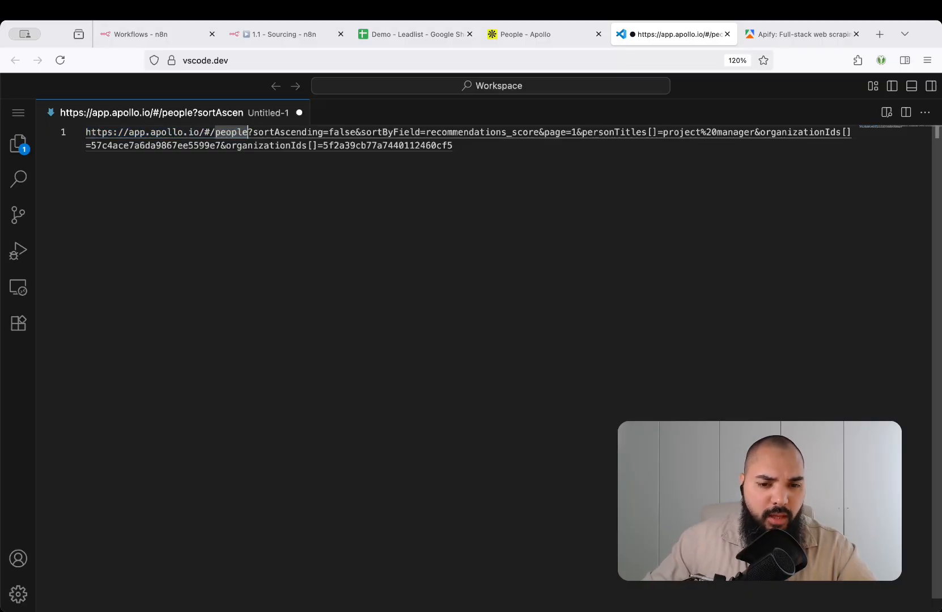
{"action": "key", "text": "shift+Right"}
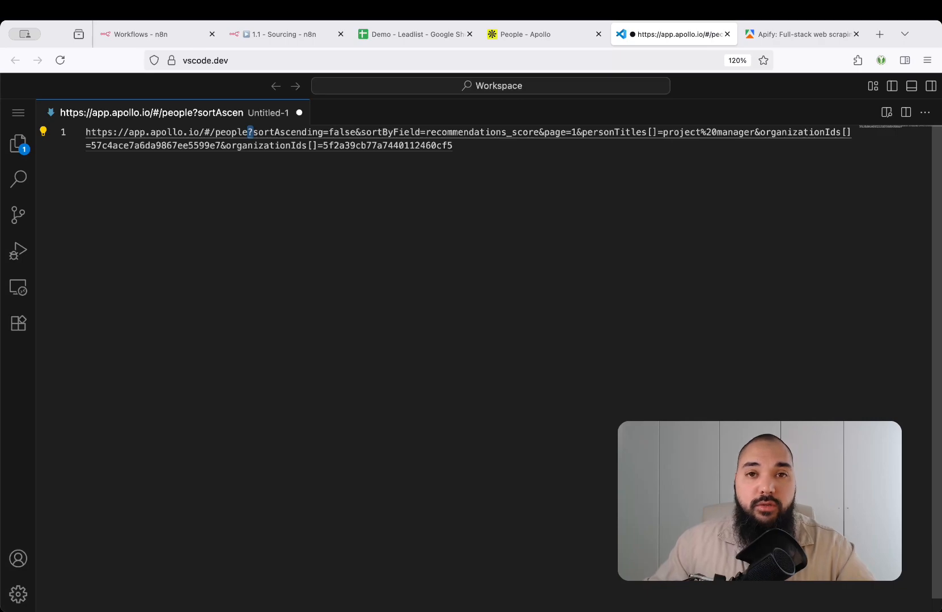
{"action": "key", "text": "alt+shift+Right"}
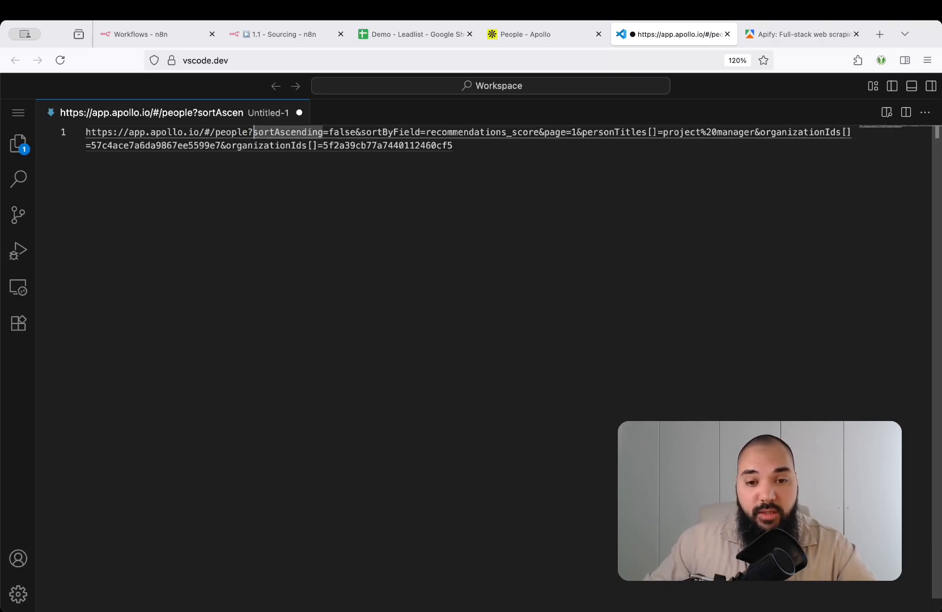
{"action": "key", "text": "super+shift+Down"}
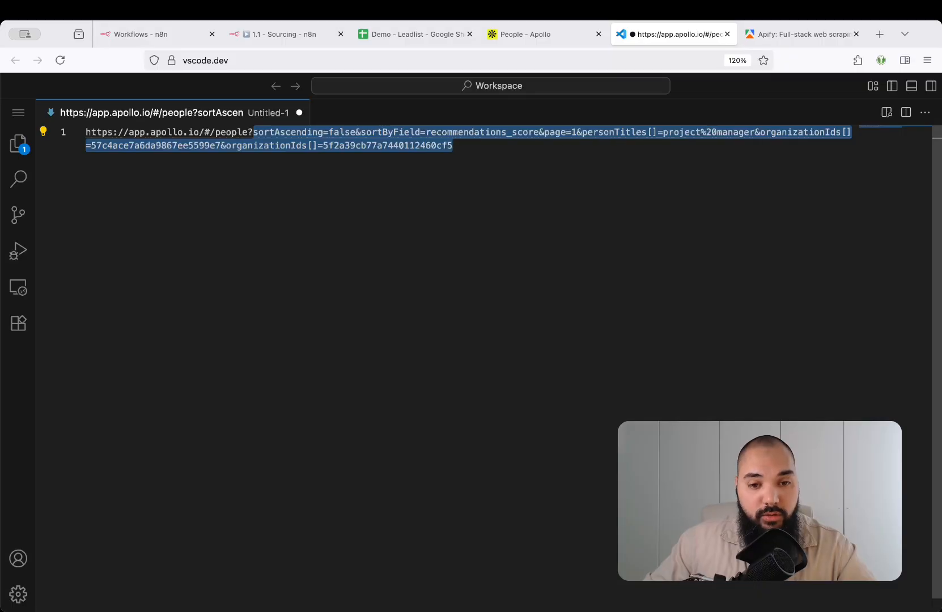
{"action": "key", "text": "super+Left"}
{"action": "key", "text": "alt+Right"}
{"action": "key", "text": "alt+Right"}
{"action": "key", "text": "alt+Right"}
{"action": "key", "text": "alt+Right"}
{"action": "key", "text": "alt+Right"}
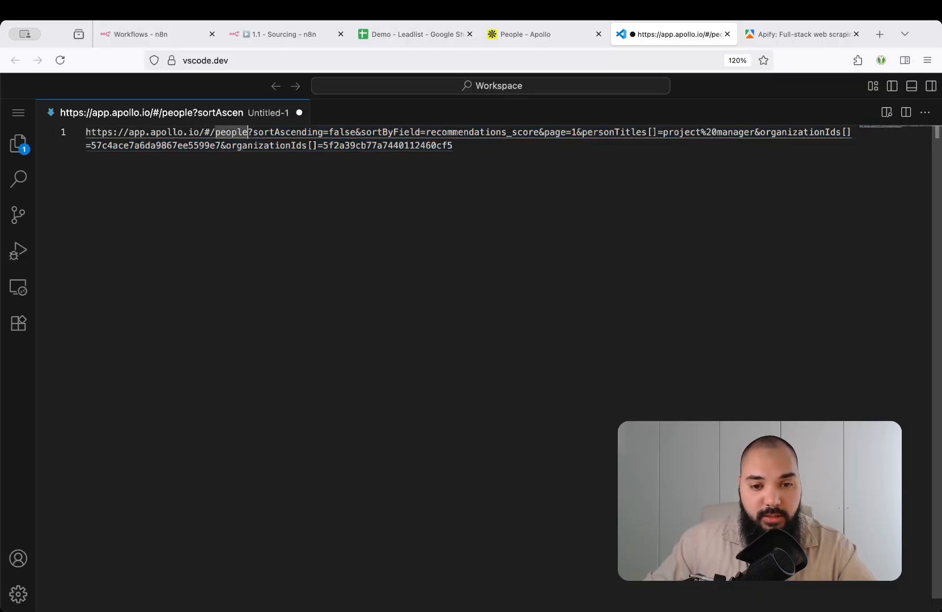
{"action": "key", "text": "Right"}
{"action": "key", "text": "Return"}
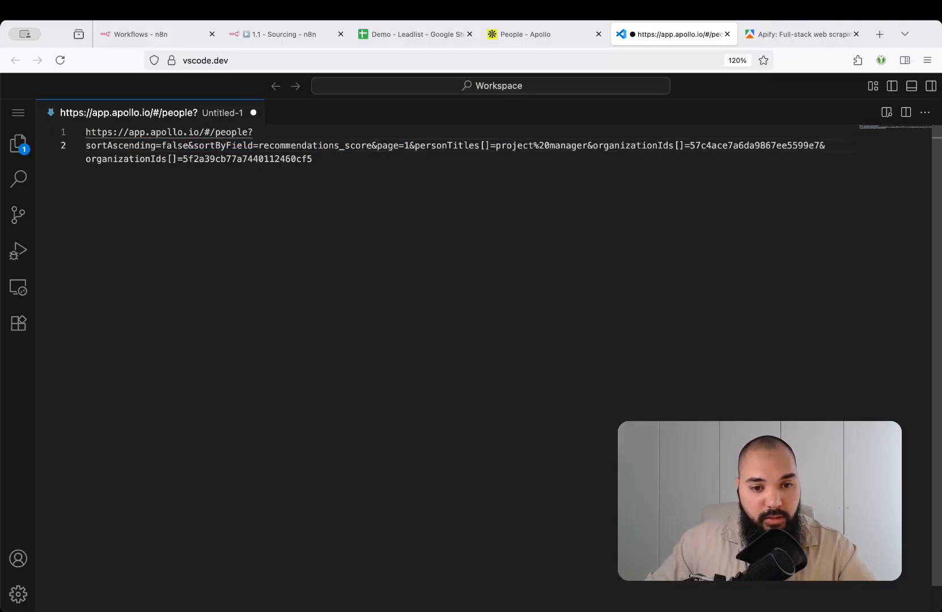
Replace every '&' separator with a line break so each query parameter gets its own line
{"action": "key", "text": "super+shift+Down"}
{"action": "key", "text": "Left"}
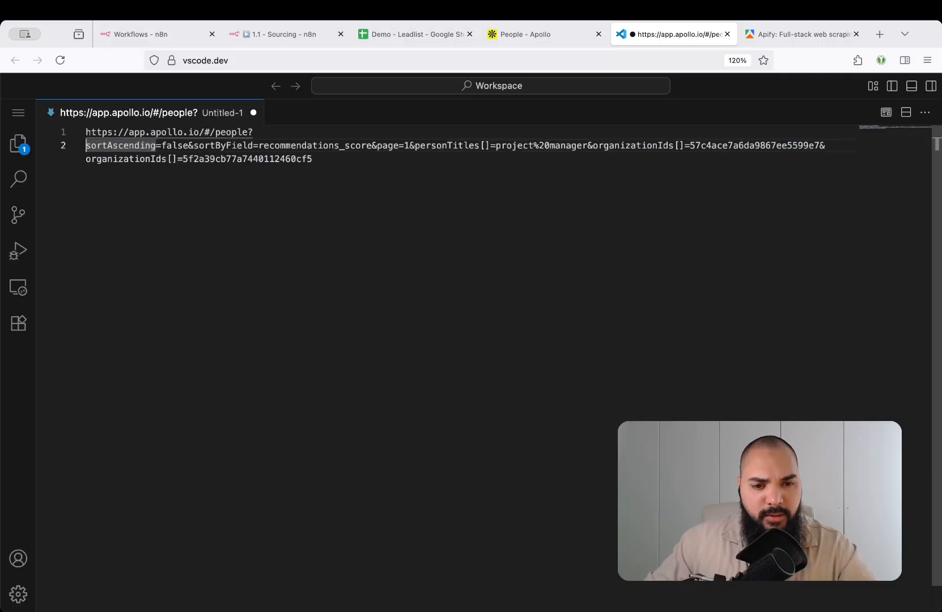
{"action": "key", "text": "alt+Right"}
{"action": "key", "text": "alt+Right"}
{"action": "key", "text": "alt+Right"}
{"action": "key", "text": "alt+Left"}
{"action": "key", "text": "Left"}
{"action": "key", "text": "shift+Right"}
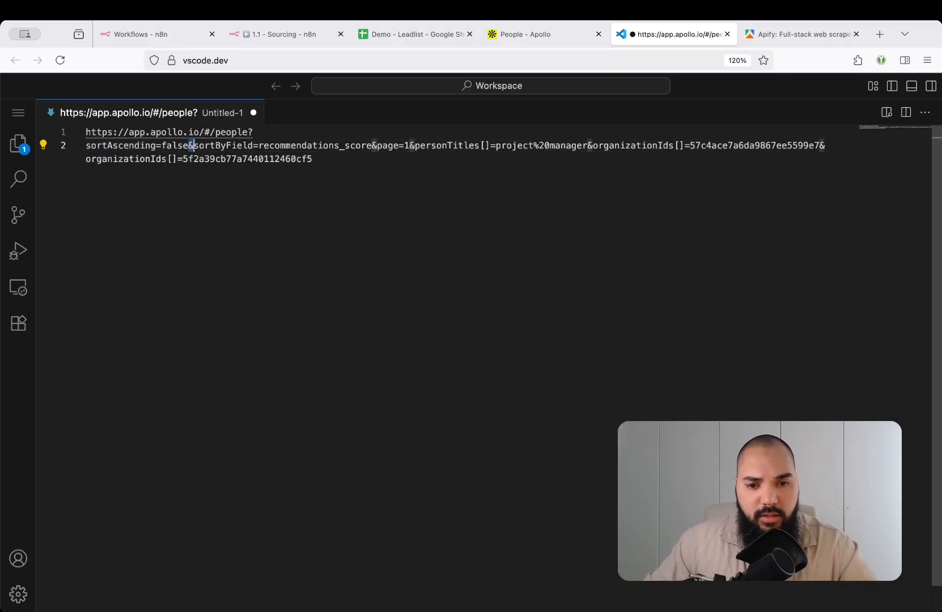
{"action": "key", "text": "super+d"}
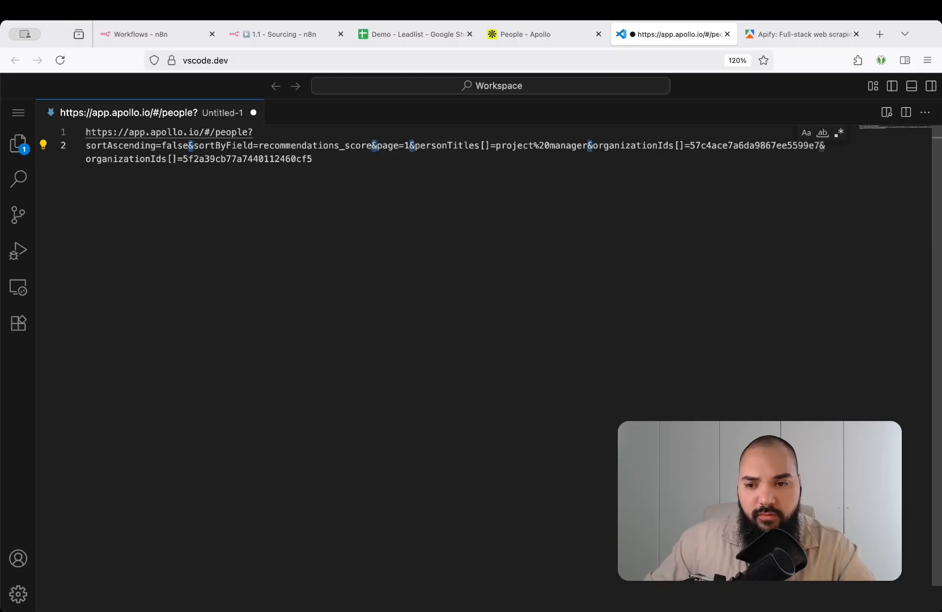
{"action": "key", "text": "super+d"}
{"action": "key", "text": "Right"}
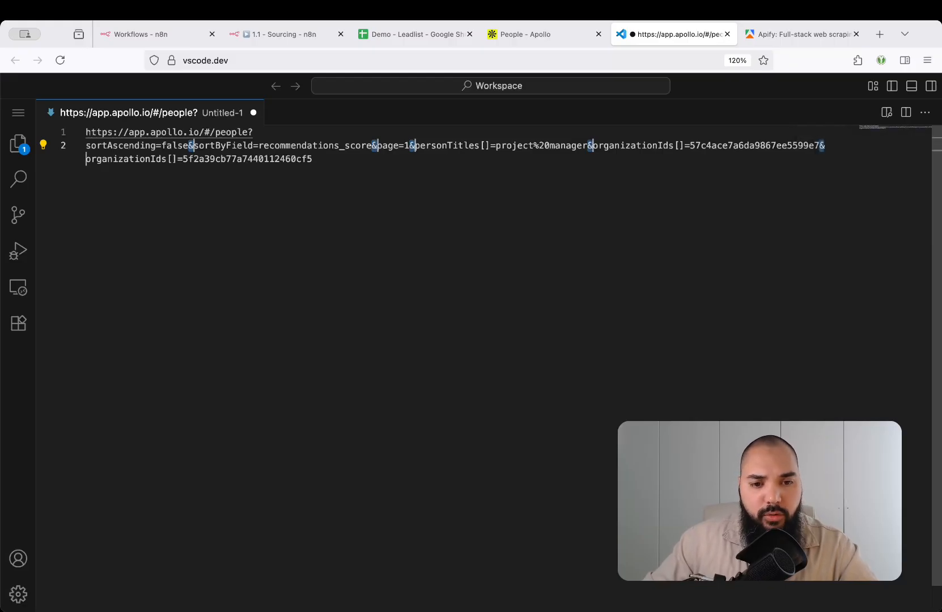
{"action": "key", "text": "BackSpace"}
{"action": "key", "text": "Return"}
{"action": "key", "text": "Escape"}
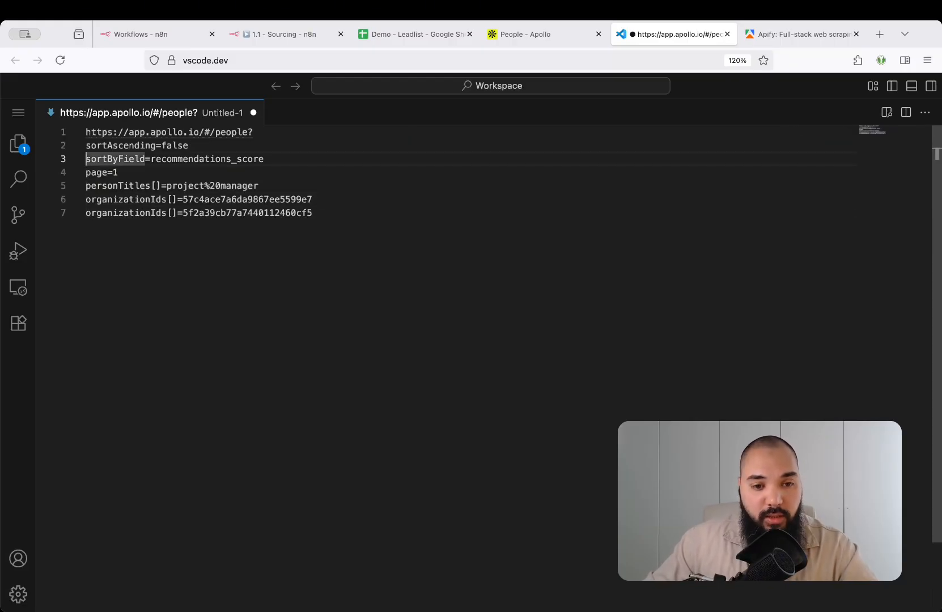
{"action": "key", "text": "Up"}
Change line 2 from sortAscending=false to sortAscending=true
{"action": "key", "text": "shift+End"}
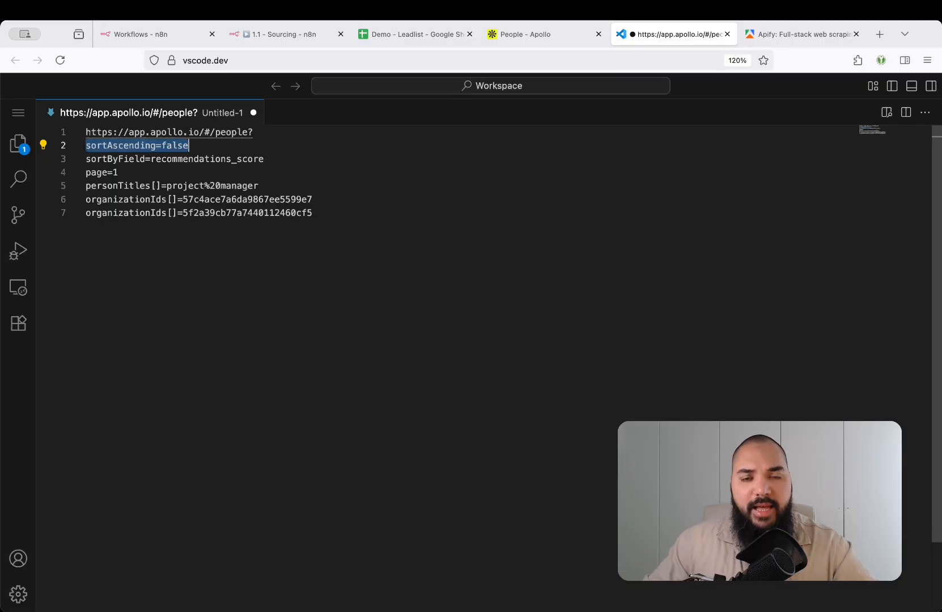
{"action": "key", "text": "alt+shift+Left"}
{"action": "key", "text": "alt+shift+Left"}
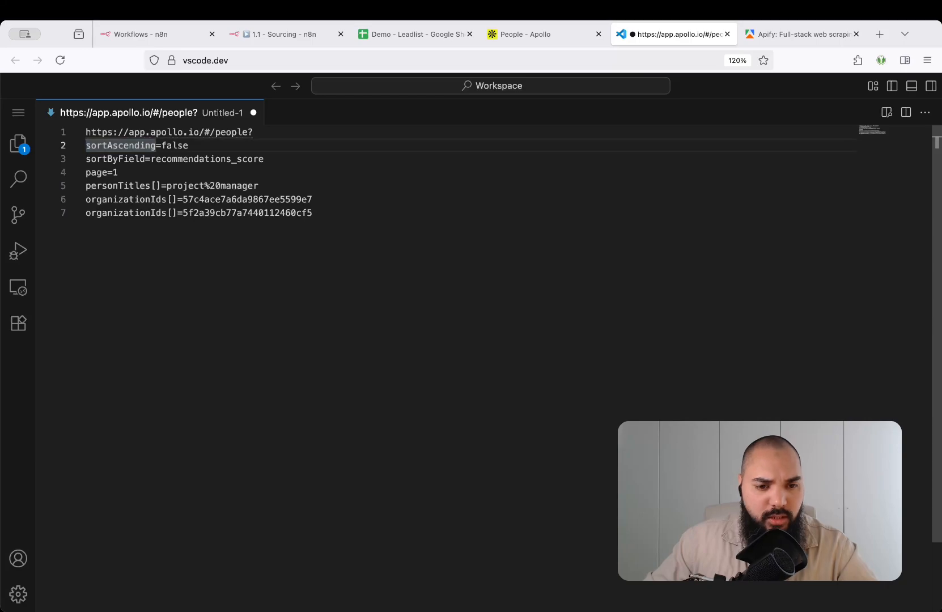
{"action": "key", "text": "alt+Right"}
{"action": "key", "text": "alt+shift+Left"}
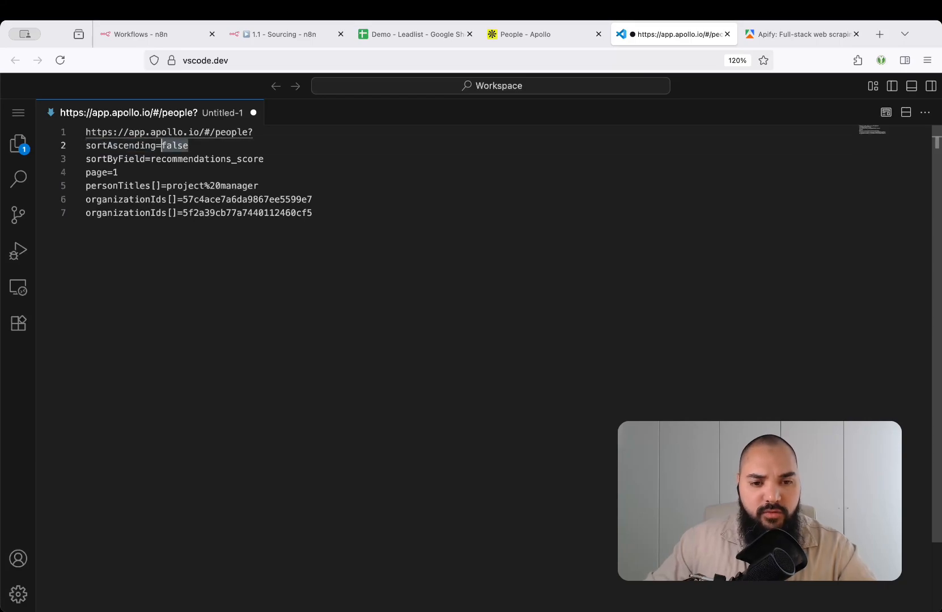
{"action": "type", "text": "rue"}
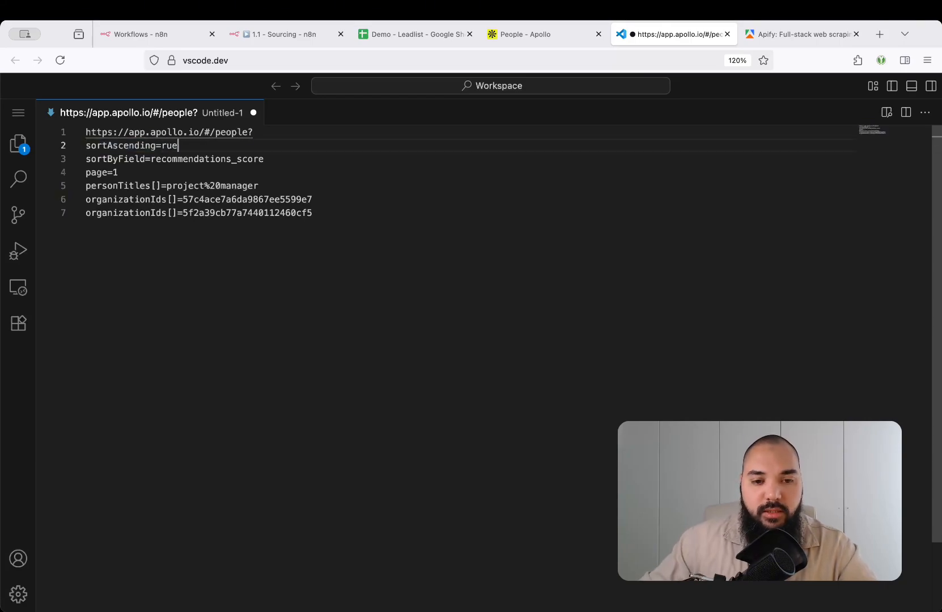
{"action": "key", "text": "Left"}
{"action": "key", "text": "Left"}
{"action": "key", "text": "Left"}
{"action": "type", "text": "t"}
{"action": "key", "text": "super+Left"}
{"action": "key", "text": "alt+shift+Right"}
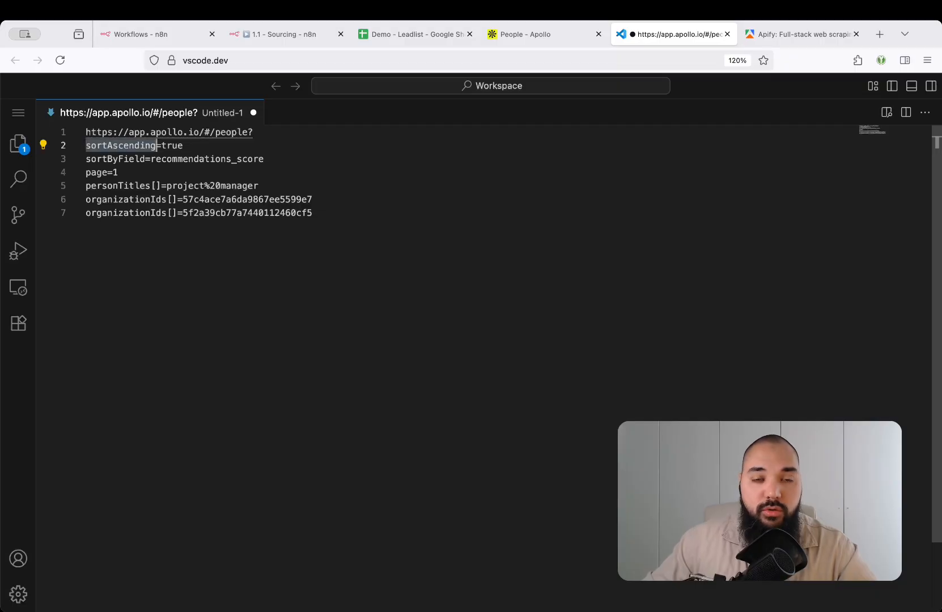
Glance at the Apollo search, then step down the lines and select page=1 on line 4
{"action": "left_click", "coordinate": [553, 36]}
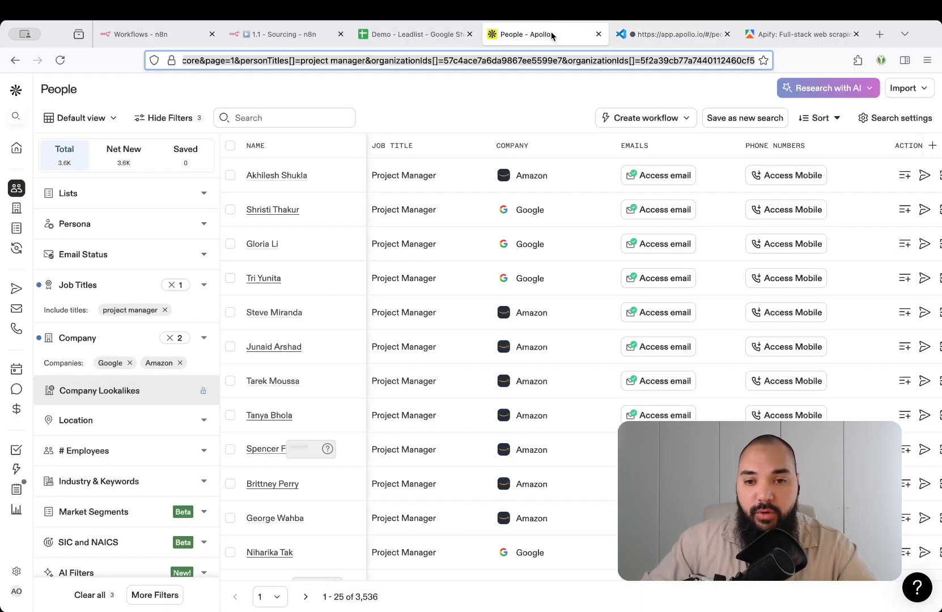
{"action": "left_click", "coordinate": [509, 176]}
{"action": "left_click", "coordinate": [668, 37]}
{"action": "key", "text": "Left"}
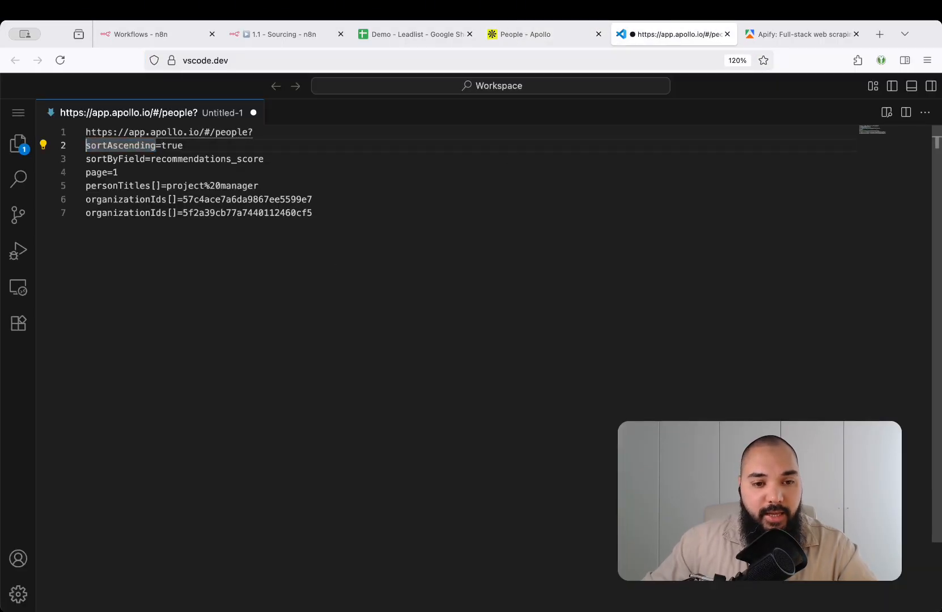
{"action": "key", "text": "Down"}
{"action": "key", "text": "alt+Right"}
{"action": "key", "text": "Right"}
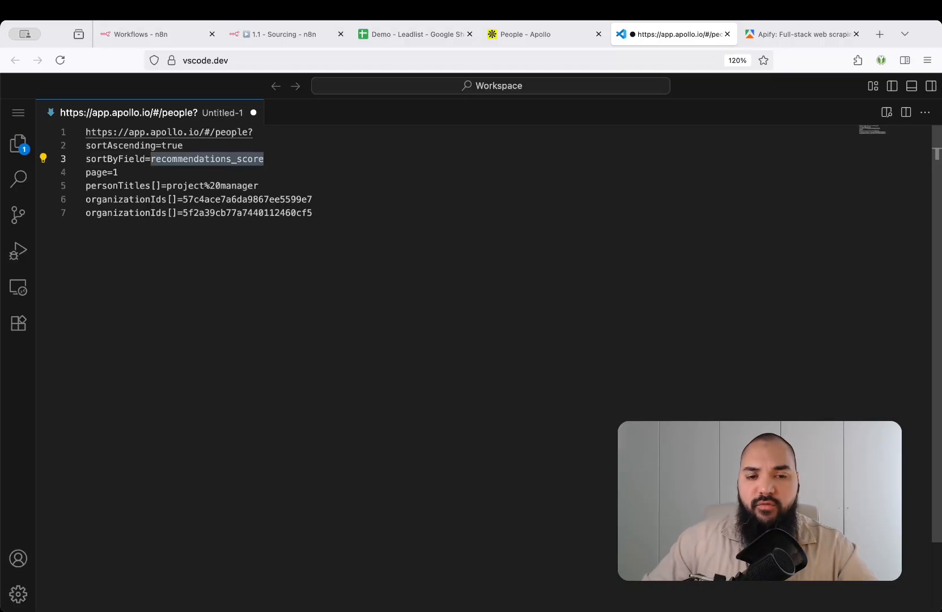
{"action": "key", "text": "Home"}
{"action": "key", "text": "Down"}
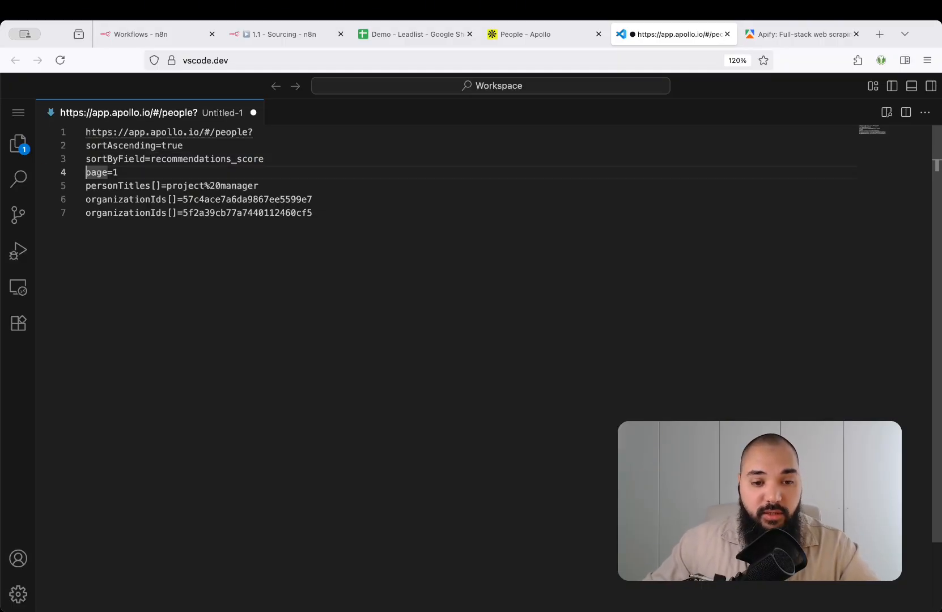
{"action": "key", "text": "shift+End"}
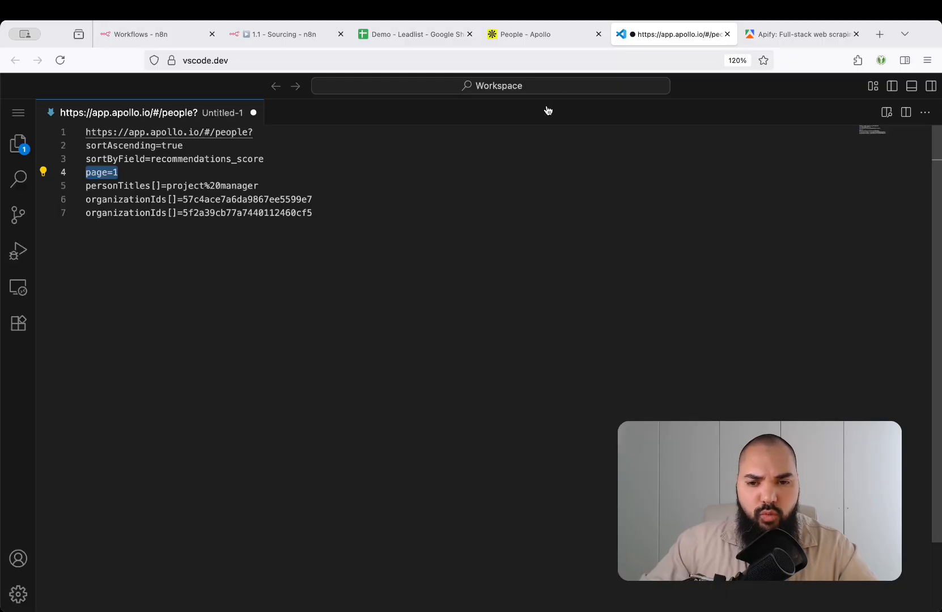
Go to page 2 of the Apollo results and confirm the URL now ends with page=2
{"action": "left_click", "coordinate": [533, 34]}
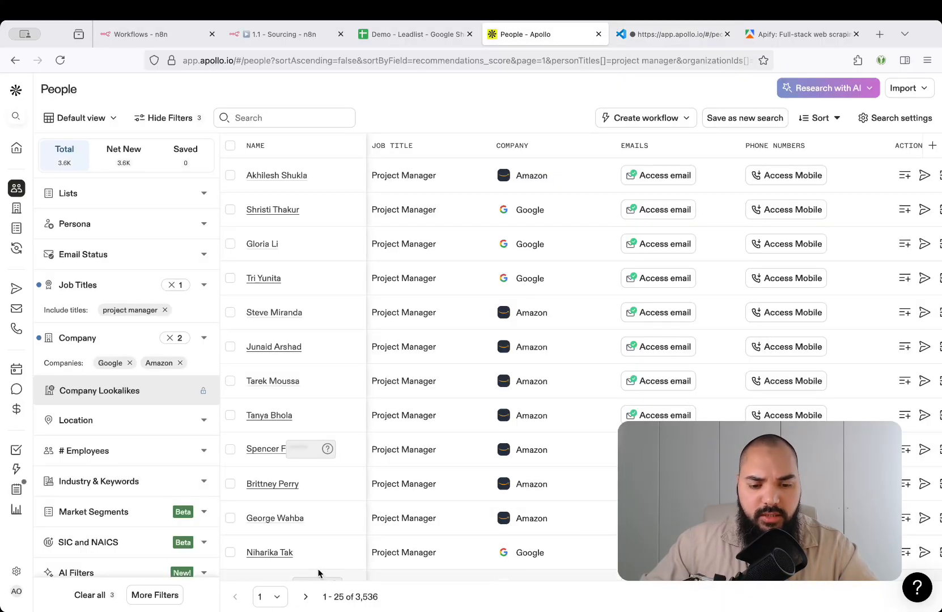
{"action": "left_click", "coordinate": [305, 597]}
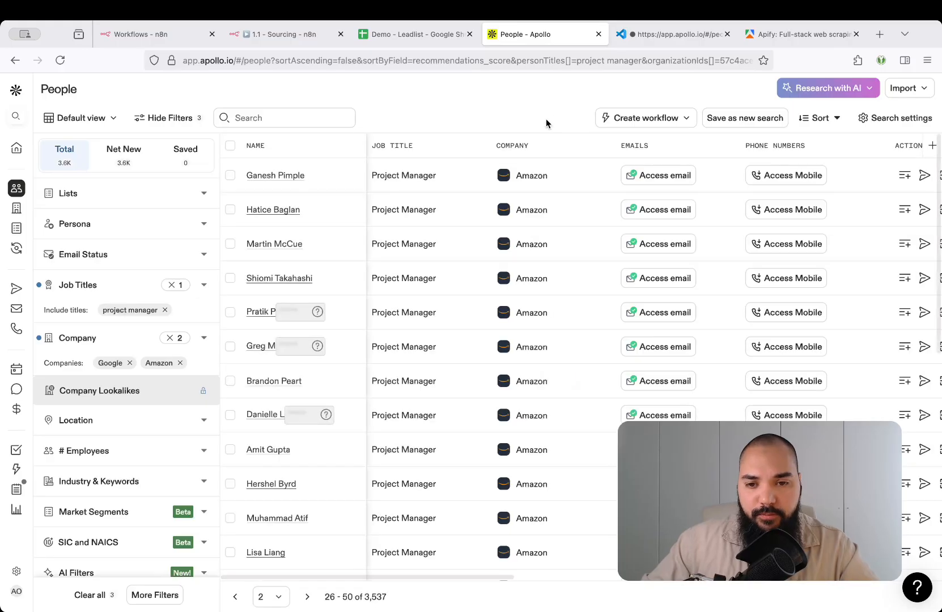
{"action": "left_click", "coordinate": [531, 60]}
{"action": "key", "text": "End"}
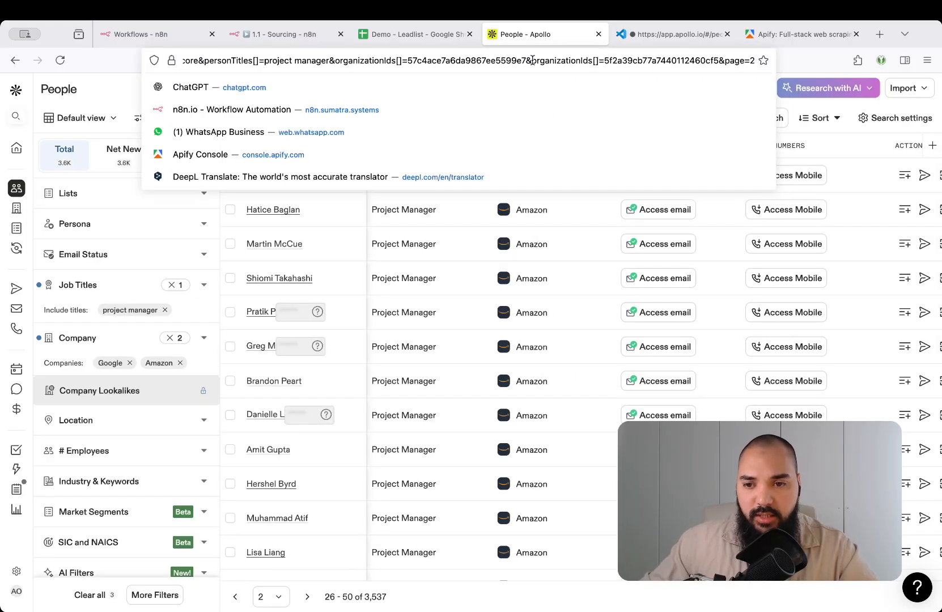
{"action": "key", "text": "alt+shift+Left"}
{"action": "key", "text": "alt+shift+Left"}
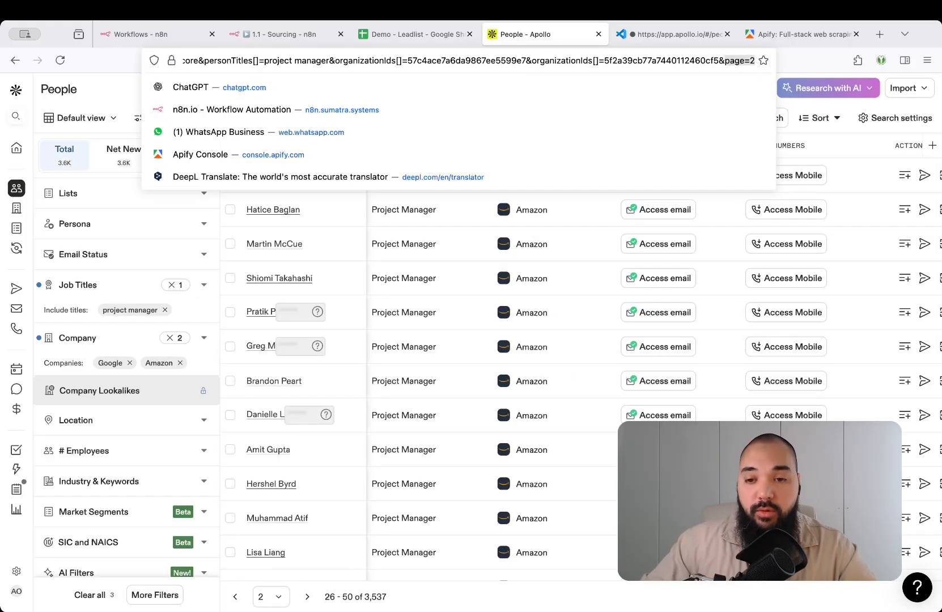
{"action": "key", "text": "ctrl+Tab"}
Replace the %20 in line 5's personTitles[]=project%20manager with a space, giving 'project manager'
{"action": "key", "text": "Left"}
{"action": "key", "text": "Down"}
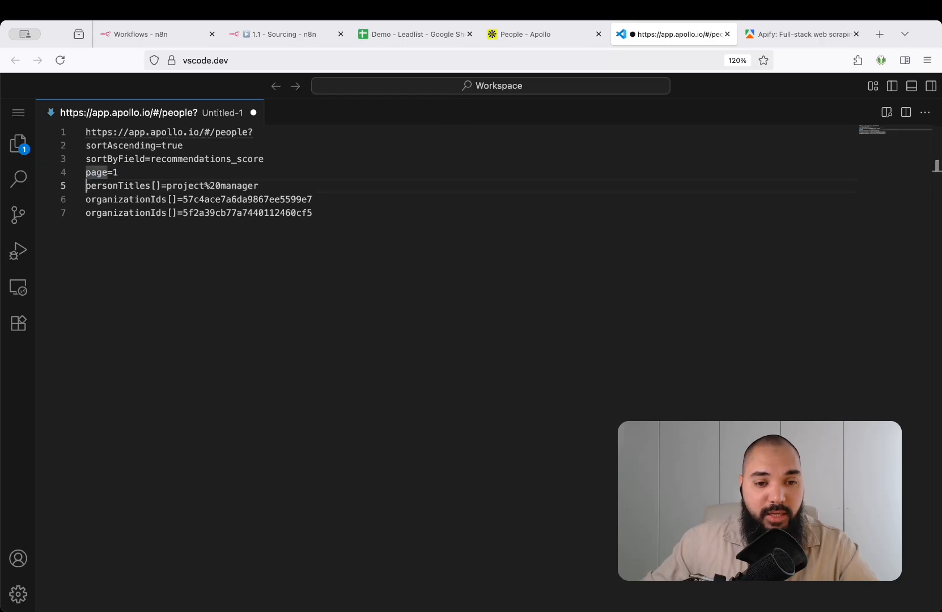
{"action": "key", "text": "alt+shift+Right"}
{"action": "key", "text": "shift+Right"}
{"action": "key", "text": "shift+Right"}
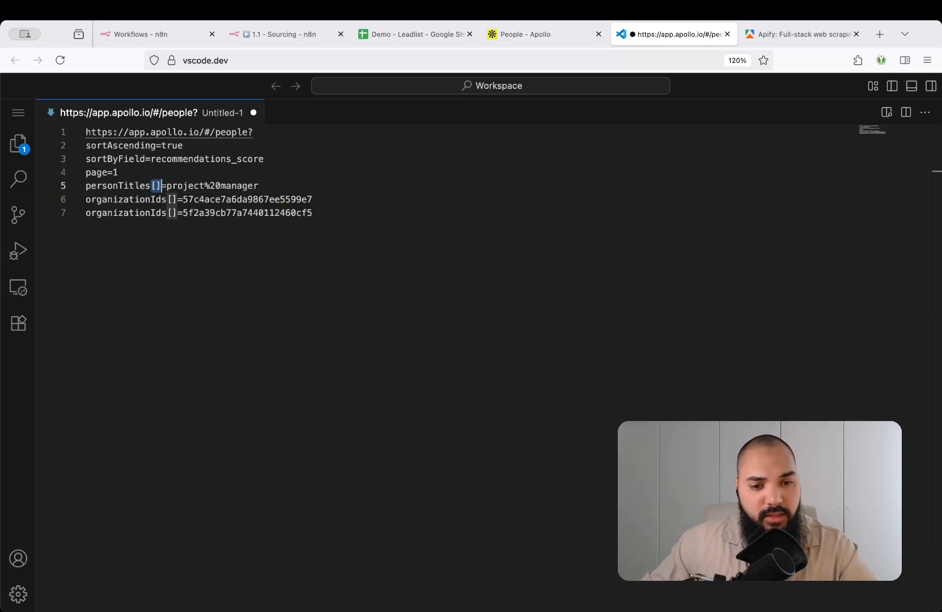
{"action": "key", "text": "Right"}
{"action": "key", "text": "Right"}
{"action": "key", "text": "shift+super+Right"}
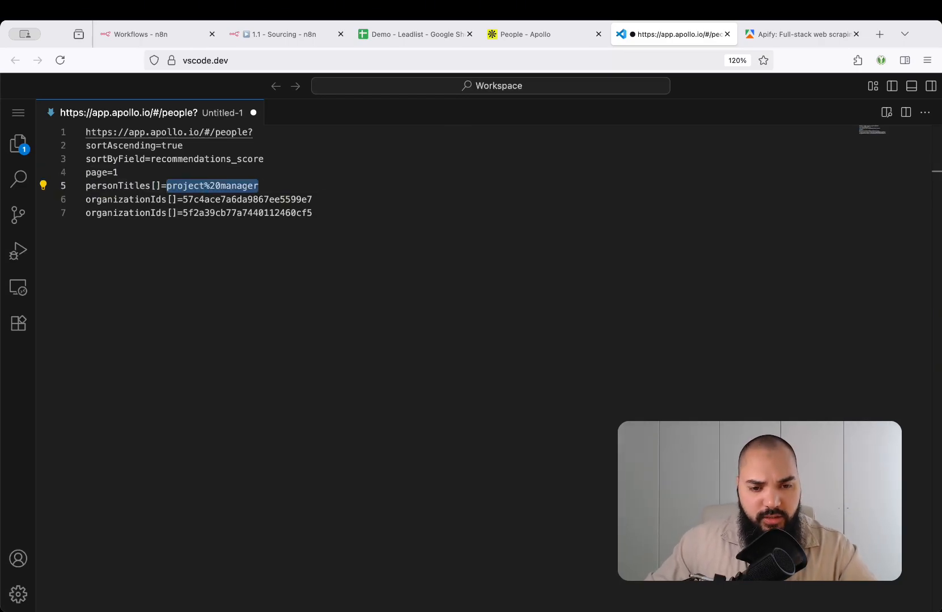
{"action": "key", "text": "Left"}
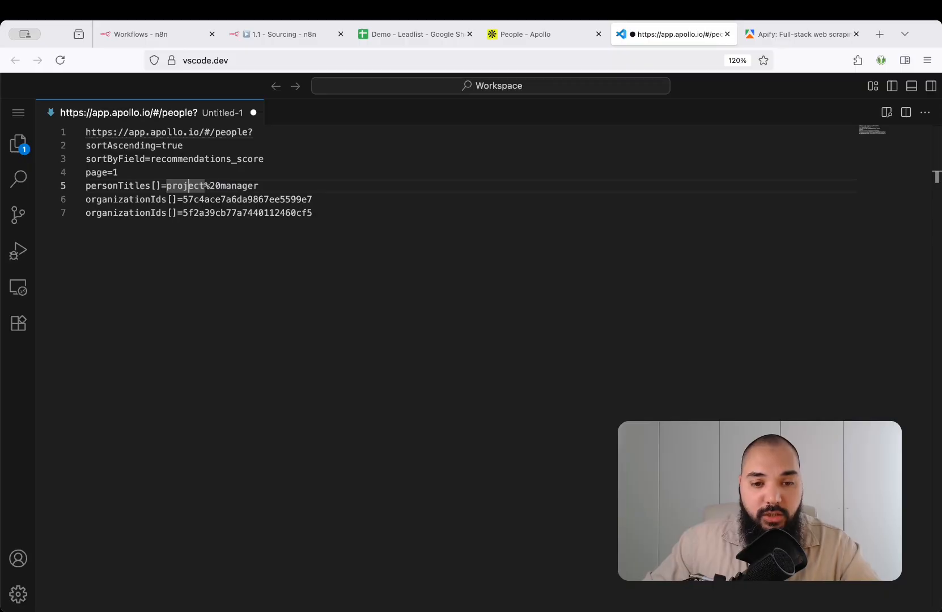
{"action": "key", "text": "shift+Right"}
{"action": "key", "text": "shift+Right"}
{"action": "key", "text": "shift+Right"}
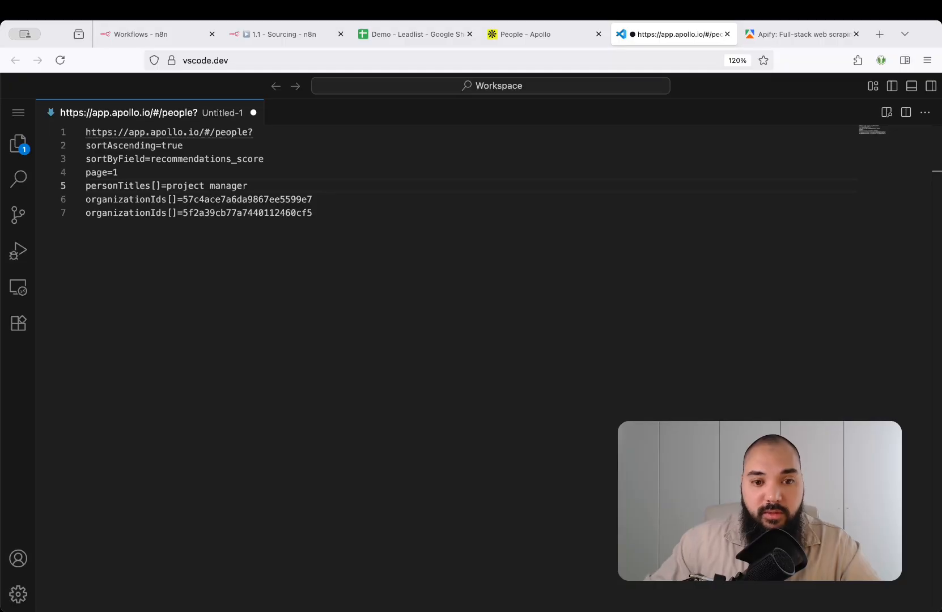
{"action": "key", "text": "alt+Left"}
{"action": "key", "text": "shift+End"}
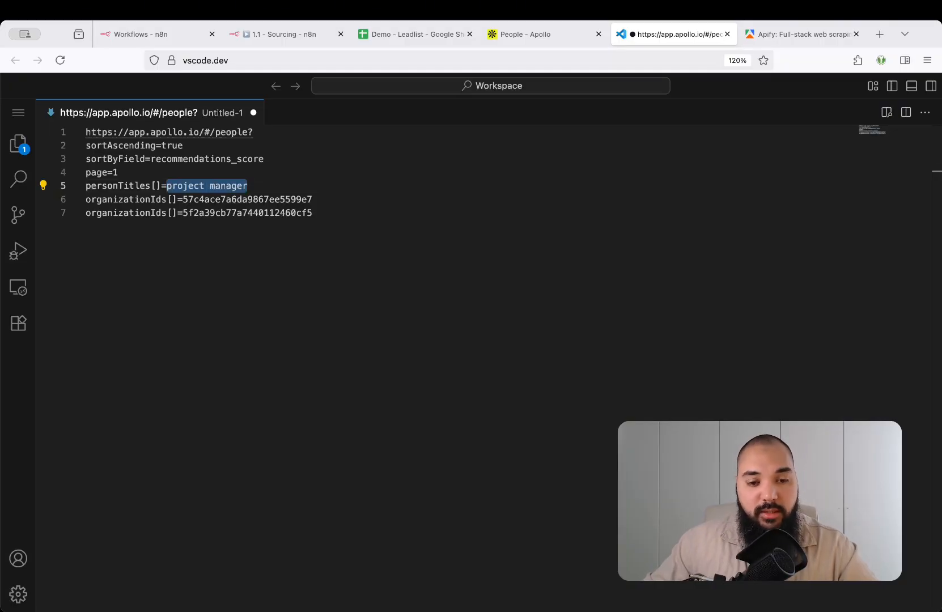
{"action": "key", "text": "Left"}
Compare both organizationIds values against Apollo's Google and Amazon company filters, then review the search URL
{"action": "key", "text": "Down"}
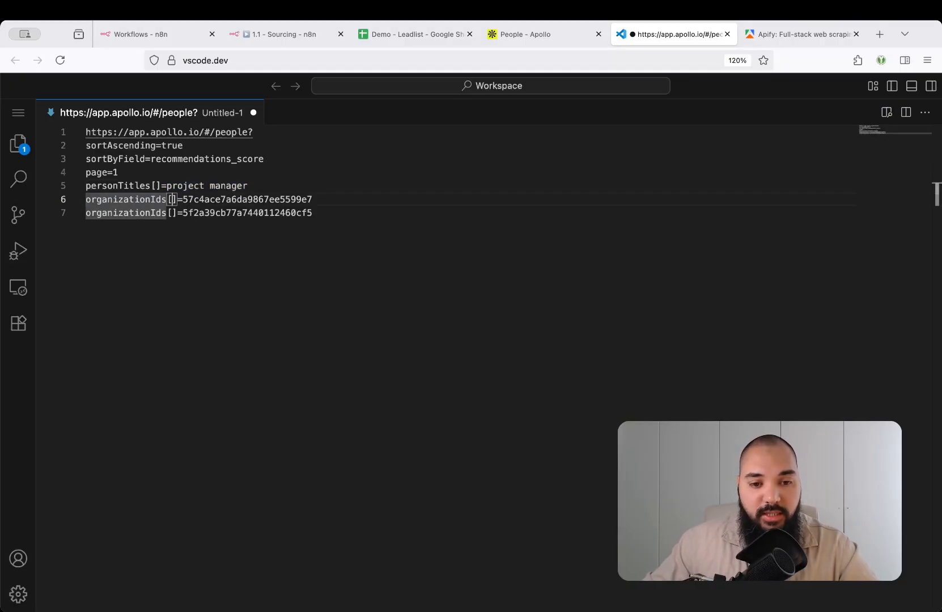
{"action": "key", "text": "Right"}
{"action": "key", "text": "Right"}
{"action": "key", "text": "shift+End"}
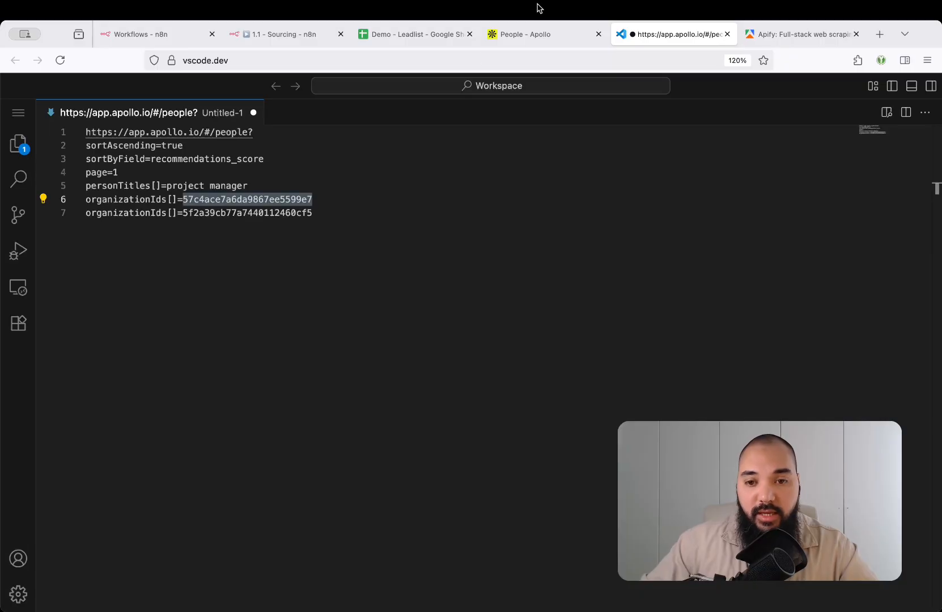
{"action": "left_click", "coordinate": [534, 42]}
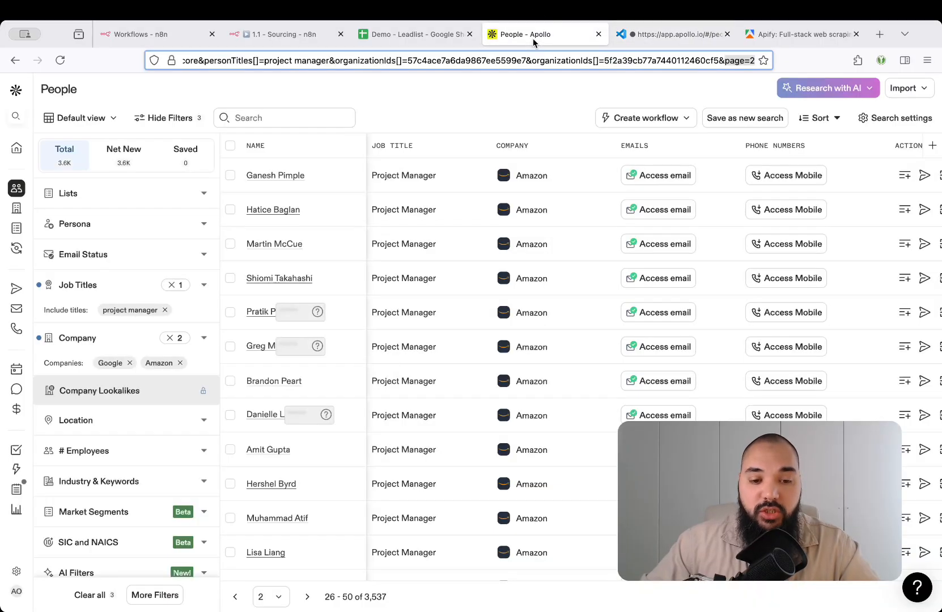
{"action": "left_click", "coordinate": [639, 36]}
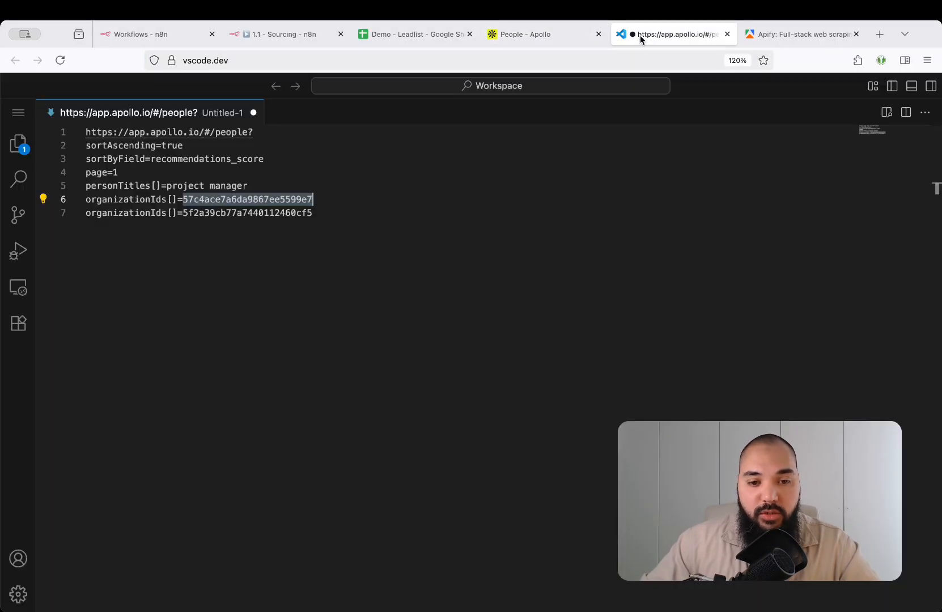
{"action": "double_click", "coordinate": [295, 209]}
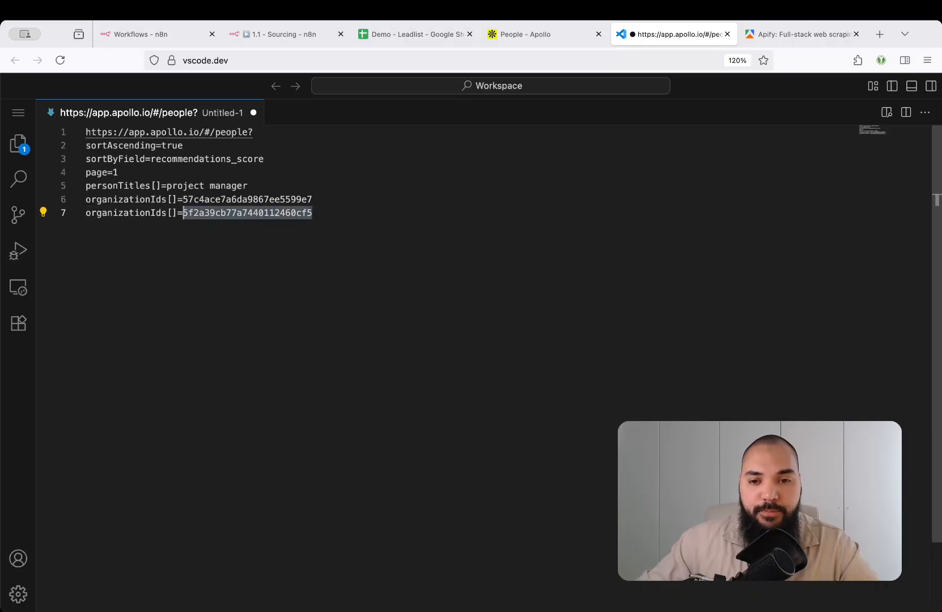
{"action": "left_click", "coordinate": [519, 38]}
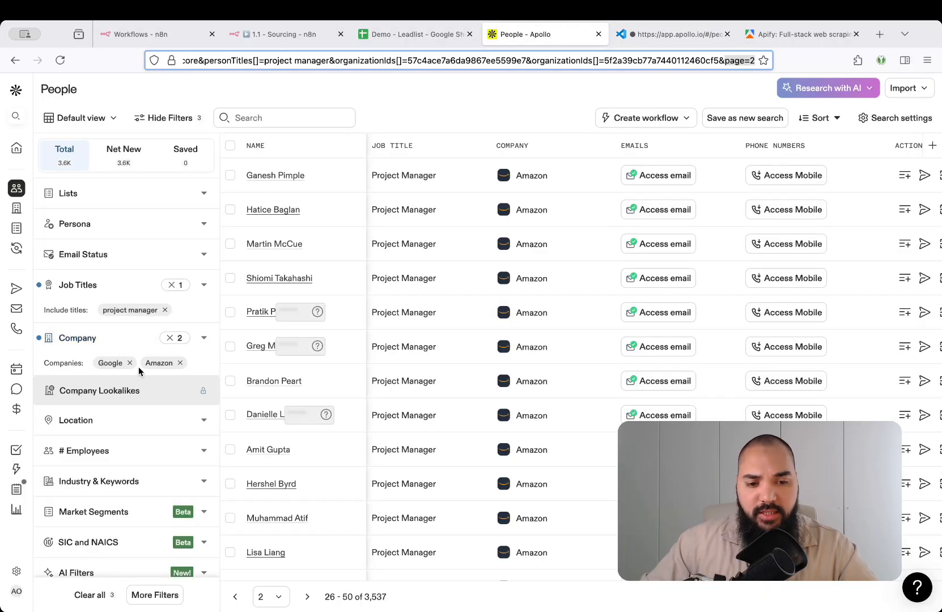
{"action": "left_click", "coordinate": [668, 33]}
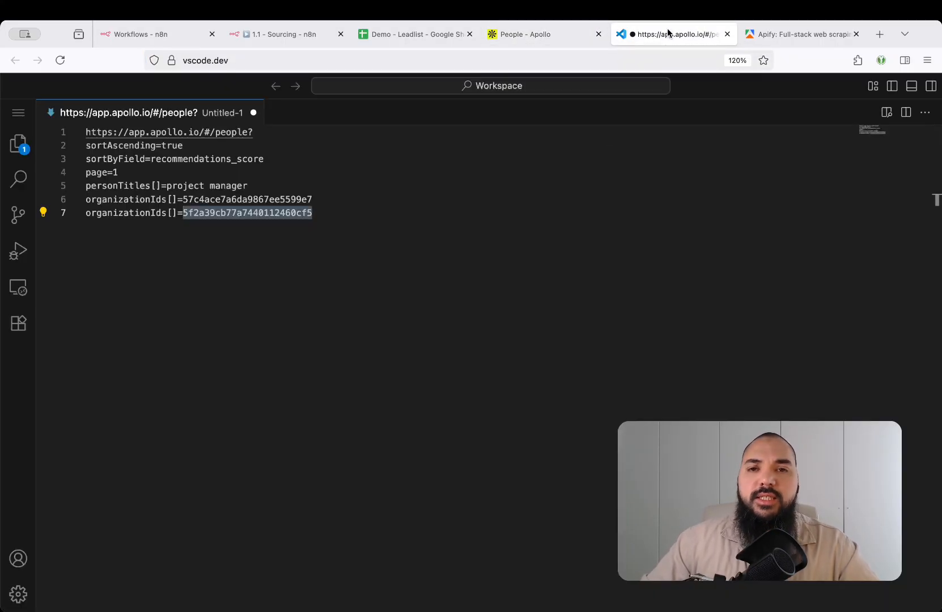
{"action": "left_click", "coordinate": [537, 33]}
{"action": "left_click", "coordinate": [502, 60]}
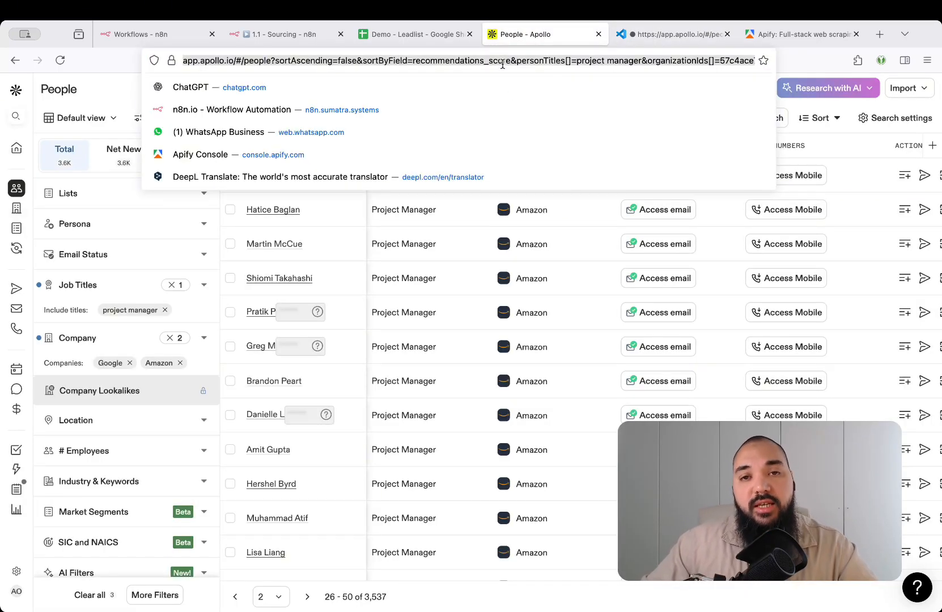
{"action": "key", "text": "Escape"}
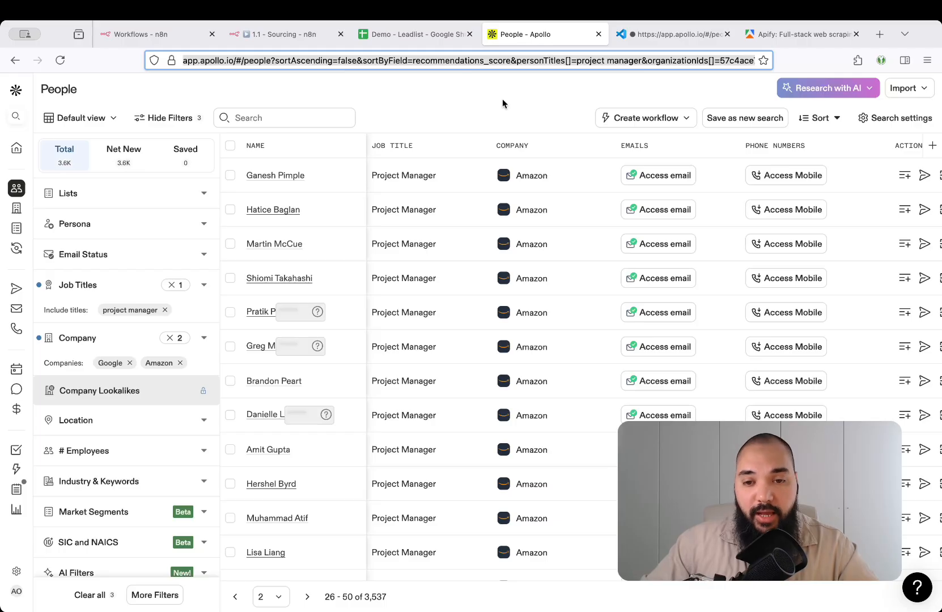
{"action": "left_click", "coordinate": [502, 99]}
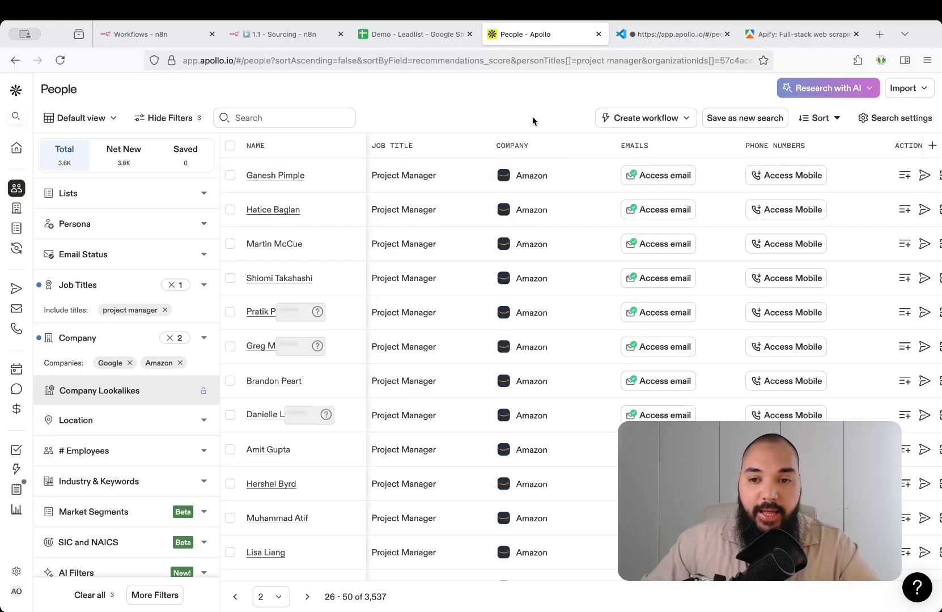
On the Apify homepage, search the Actor store for 'apollo'
{"action": "key", "text": "ctrl+Tab"}
{"action": "key", "text": "ctrl+Tab"}
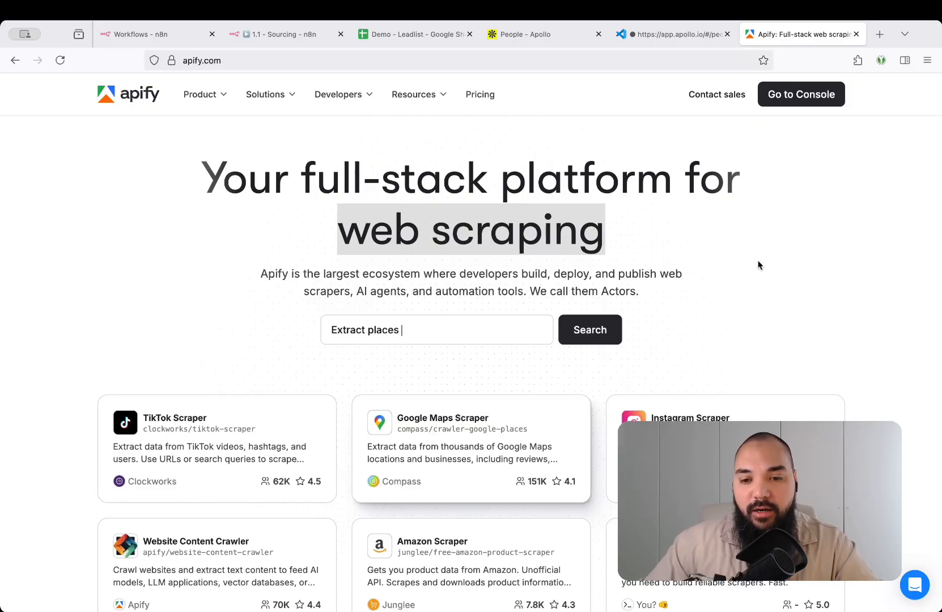
{"action": "scroll", "coordinate": [865, 256], "scroll_direction": "down", "scroll_amount": 3}
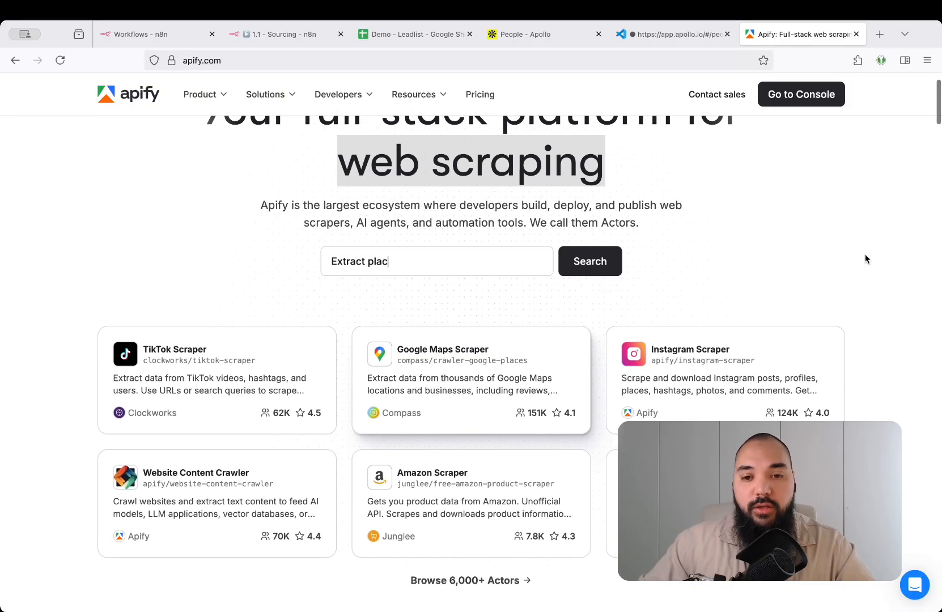
{"action": "scroll", "coordinate": [865, 259], "scroll_direction": "down", "scroll_amount": 2}
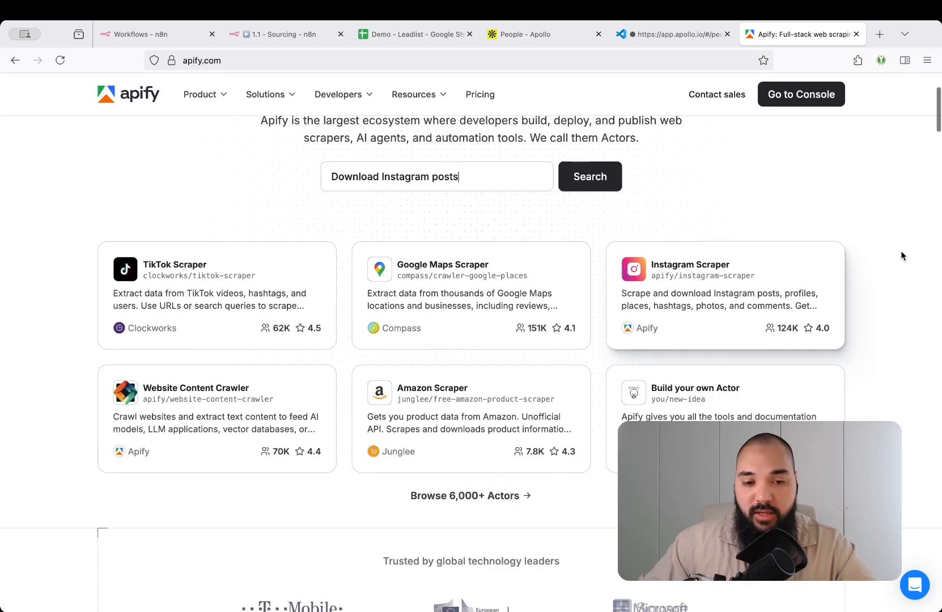
{"action": "scroll", "coordinate": [901, 250], "scroll_direction": "down", "scroll_amount": 1}
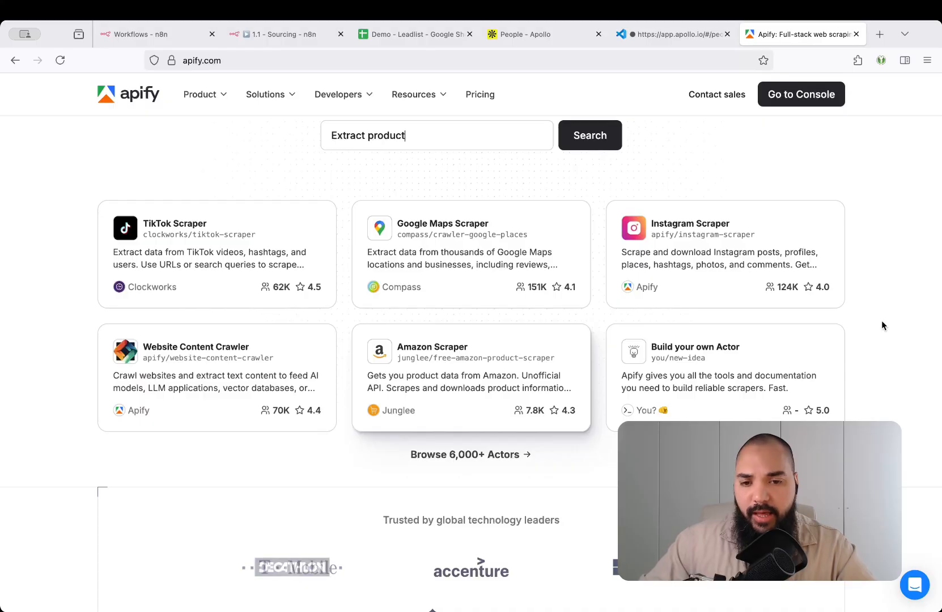
{"action": "scroll", "coordinate": [882, 286], "scroll_direction": "up", "scroll_amount": 4}
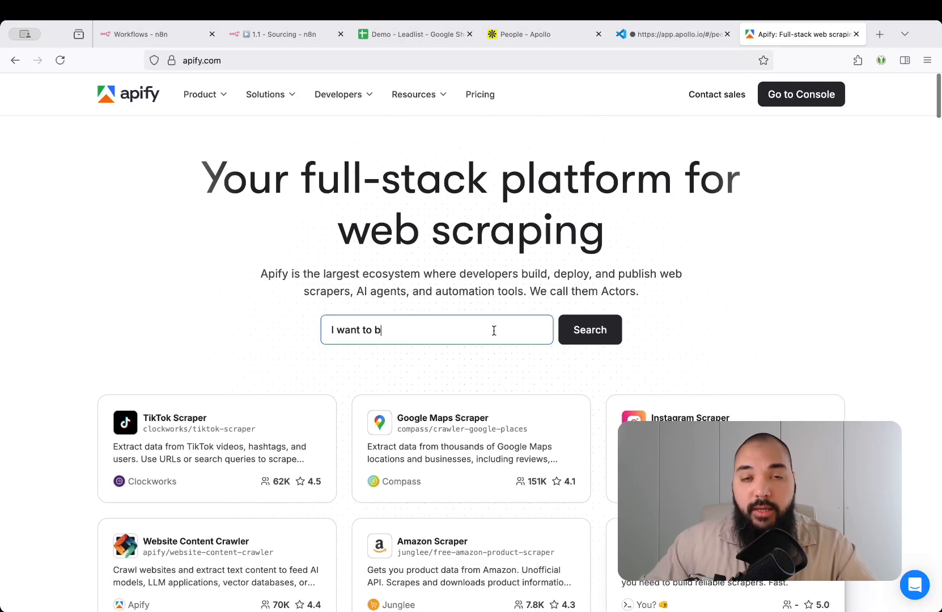
{"action": "left_click", "coordinate": [494, 330]}
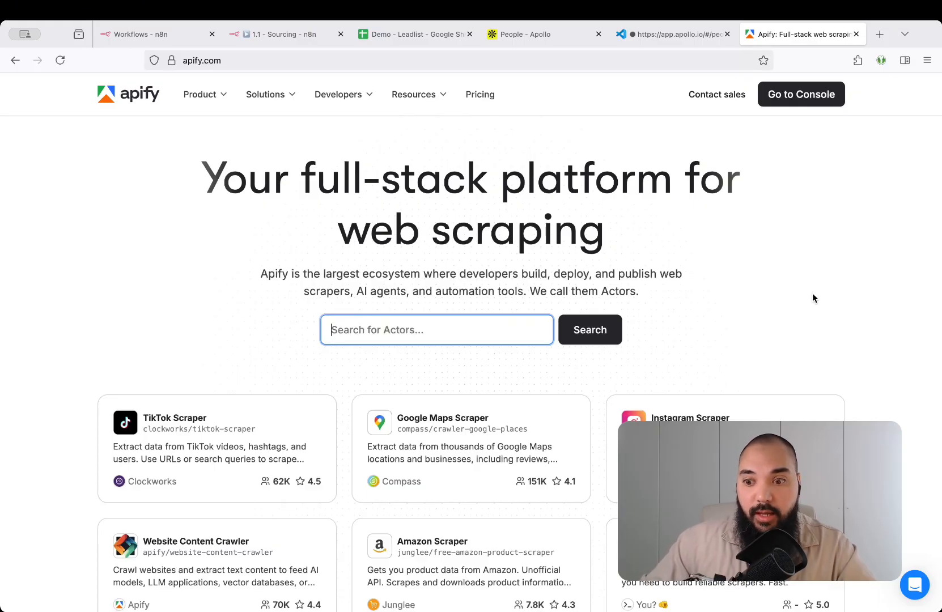
{"action": "scroll", "coordinate": [895, 301], "scroll_direction": "down", "scroll_amount": 1}
{"action": "scroll", "coordinate": [895, 301], "scroll_direction": "up", "scroll_amount": 1}
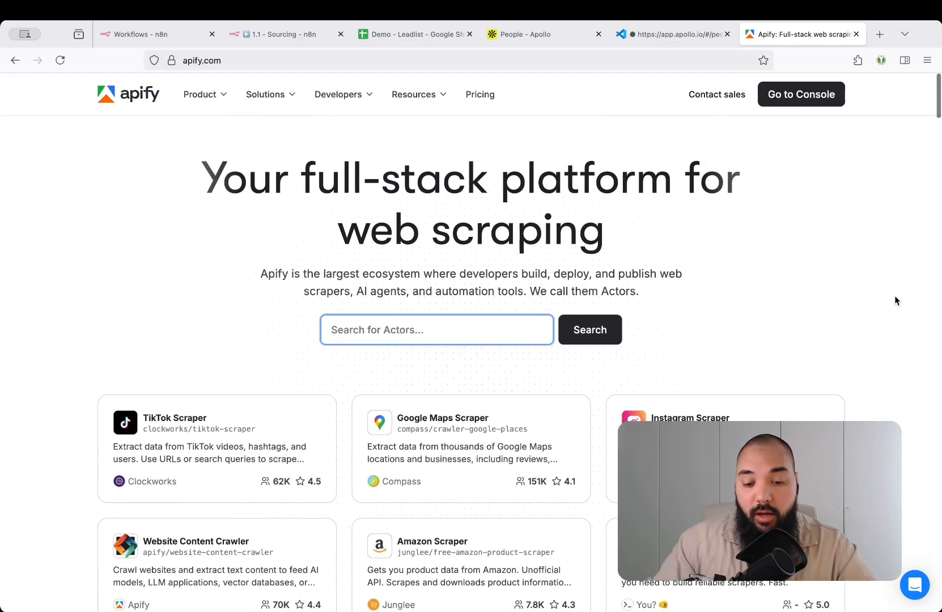
{"action": "type", "text": "apollo"}
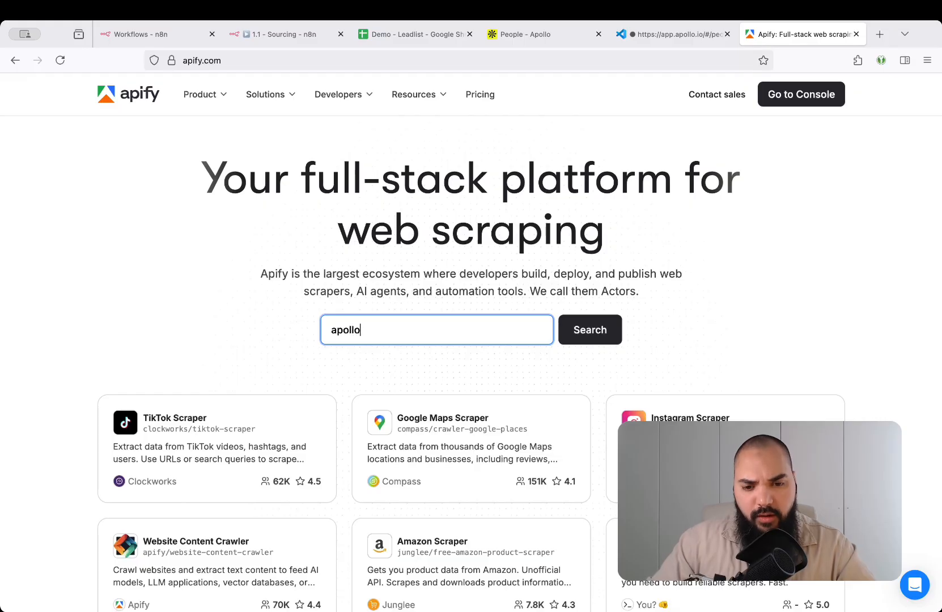
{"action": "key", "text": "Return"}
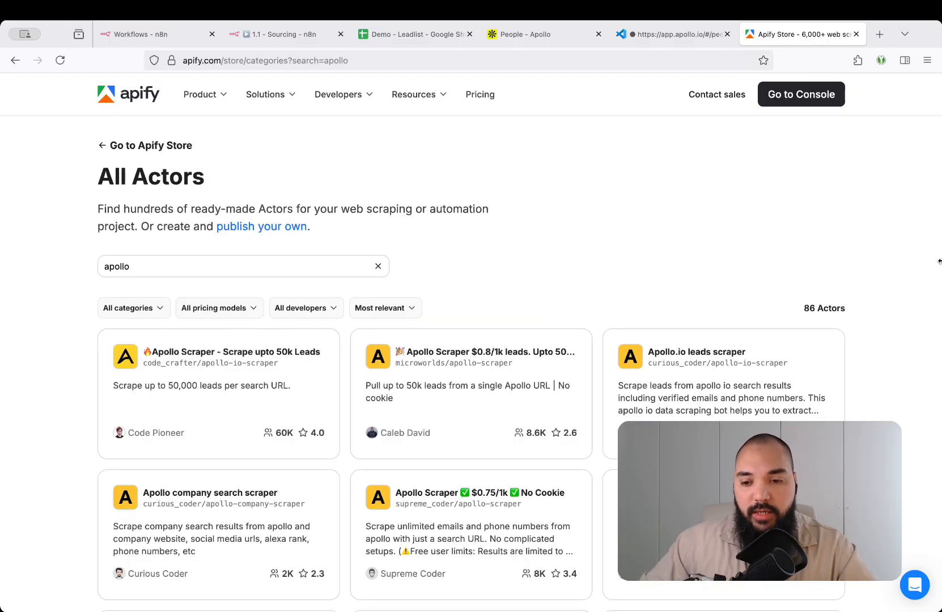
Open the top Apollo Scraper actor from the 'apollo' results and check its $1.20 per 1,000 leads price
{"action": "scroll", "coordinate": [856, 238], "scroll_direction": "down", "scroll_amount": 3}
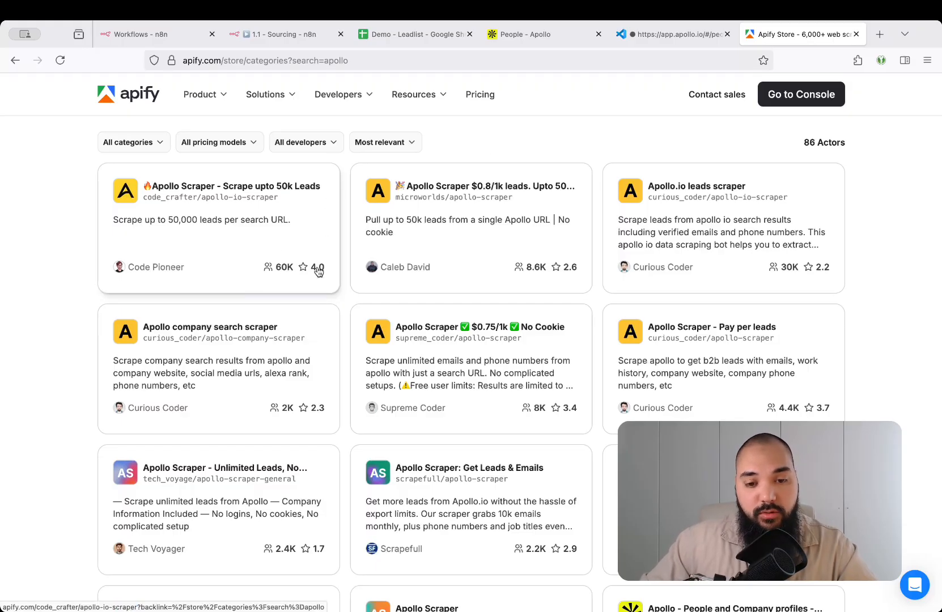
{"action": "left_click", "coordinate": [288, 213]}
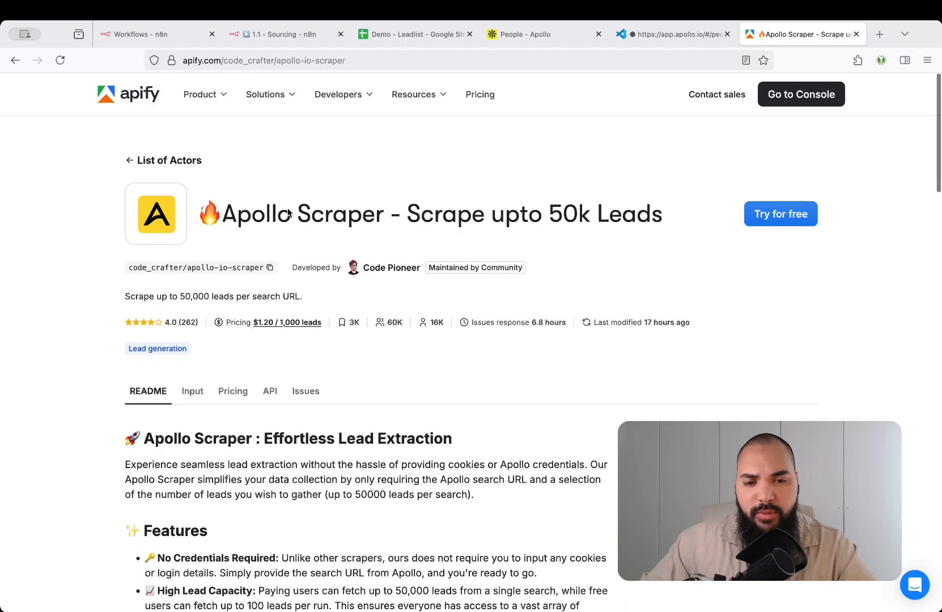
{"action": "scroll", "coordinate": [587, 245], "scroll_direction": "down", "scroll_amount": 3}
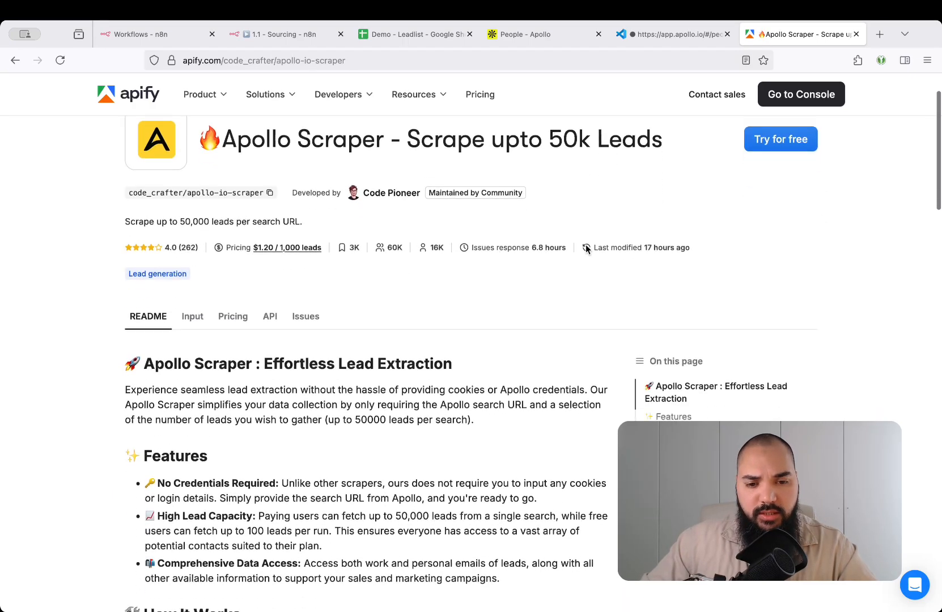
{"action": "left_click_drag", "start_coordinate": [228, 215], "coordinate": [321, 218]}
{"action": "left_click", "coordinate": [429, 259]}
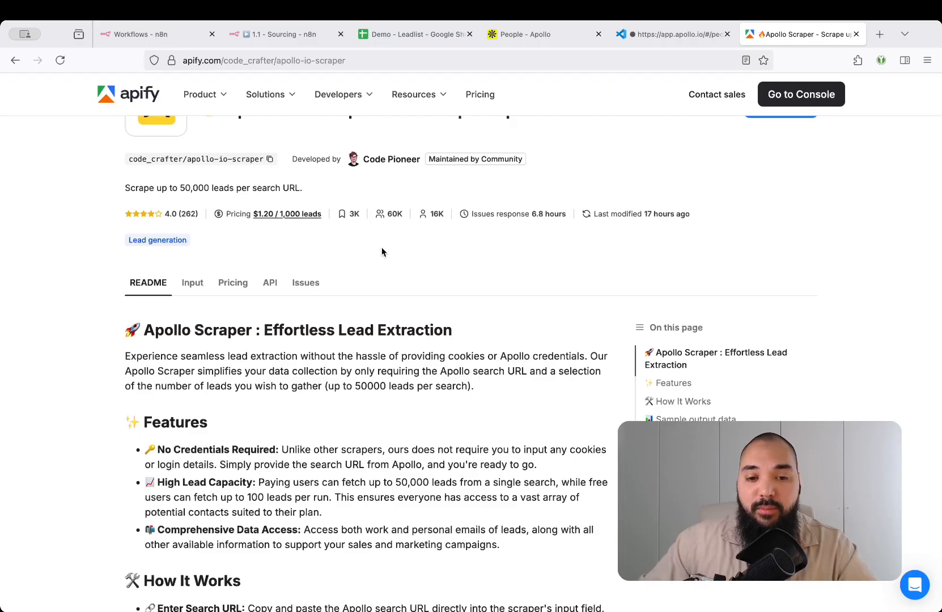
{"action": "scroll", "coordinate": [381, 251], "scroll_direction": "up", "scroll_amount": 1}
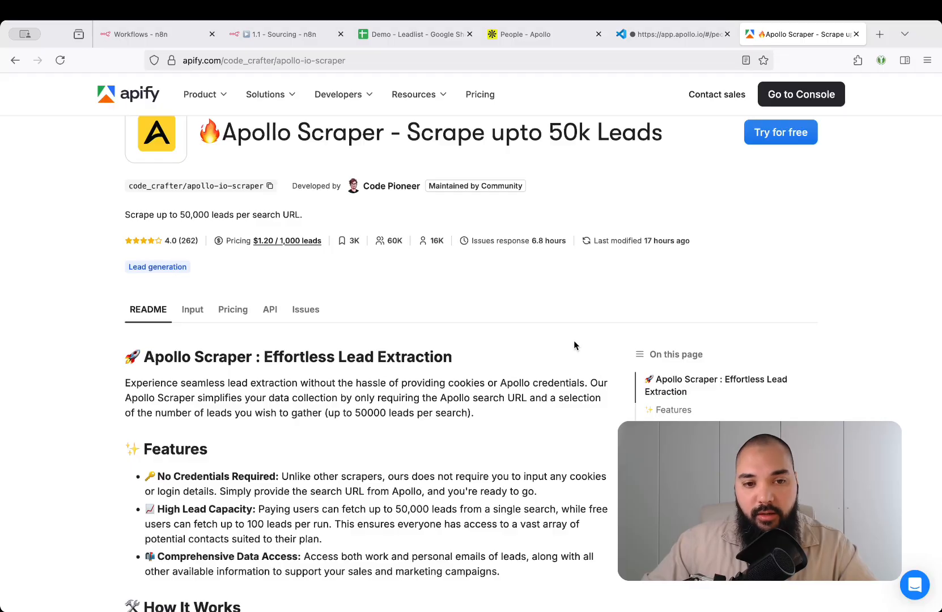
Open the Apollo Scraper in the Apify console and note the free plan's 100-lead limit
{"action": "left_click", "coordinate": [792, 103]}
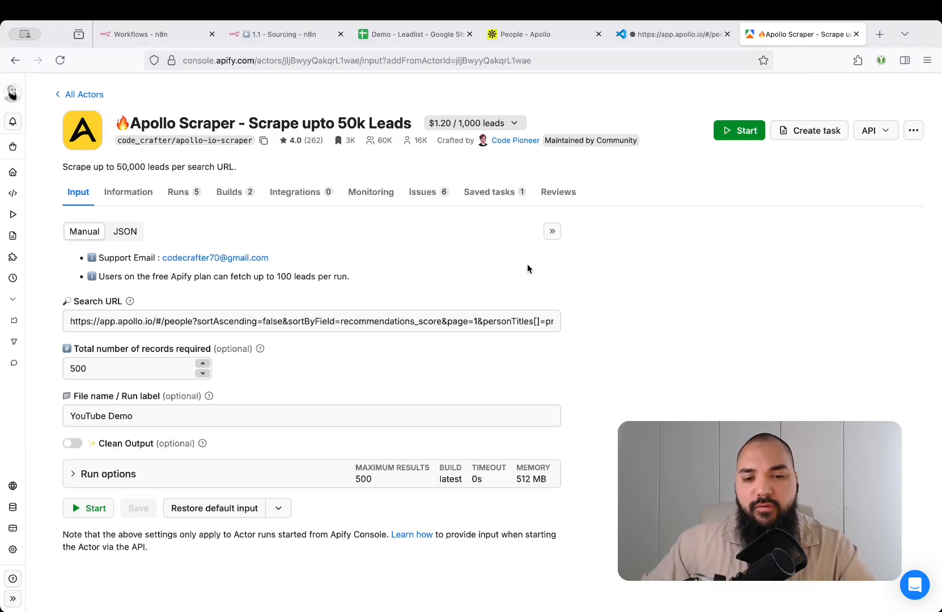
{"action": "left_click_drag", "start_coordinate": [239, 277], "coordinate": [334, 275]}
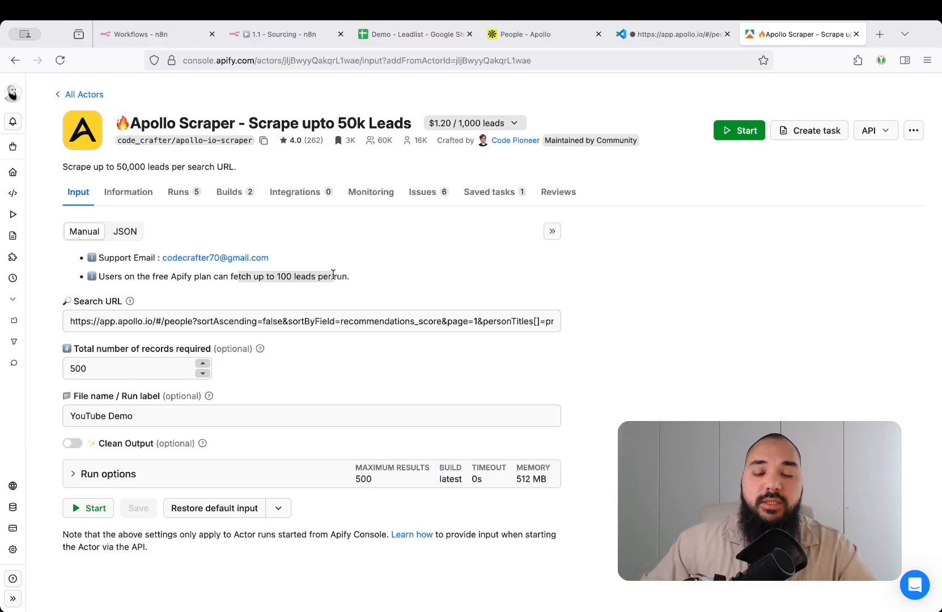
{"action": "left_click", "coordinate": [640, 275]}
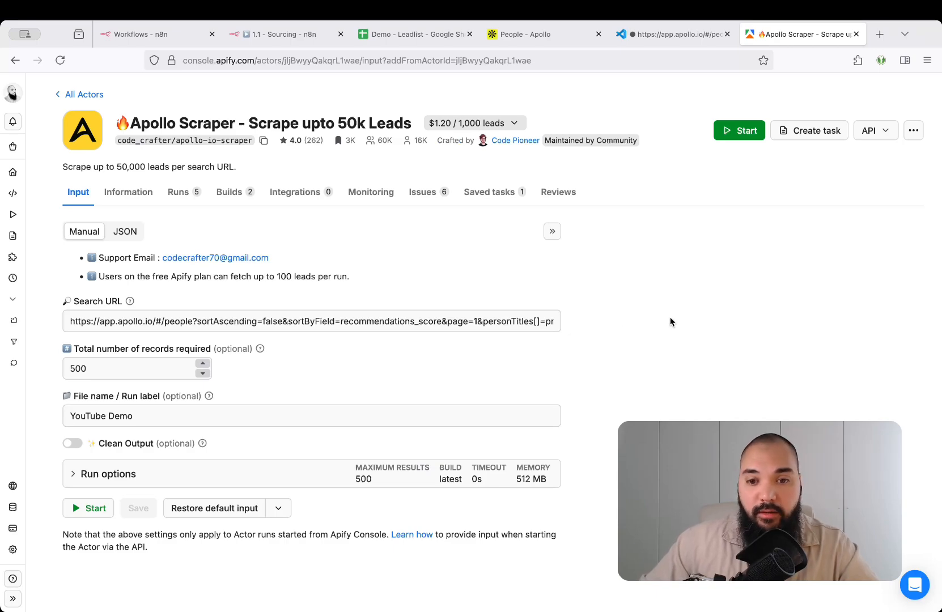
Review the pay-per-result pricing details, then select the Apollo people search page address
{"action": "left_click", "coordinate": [451, 121]}
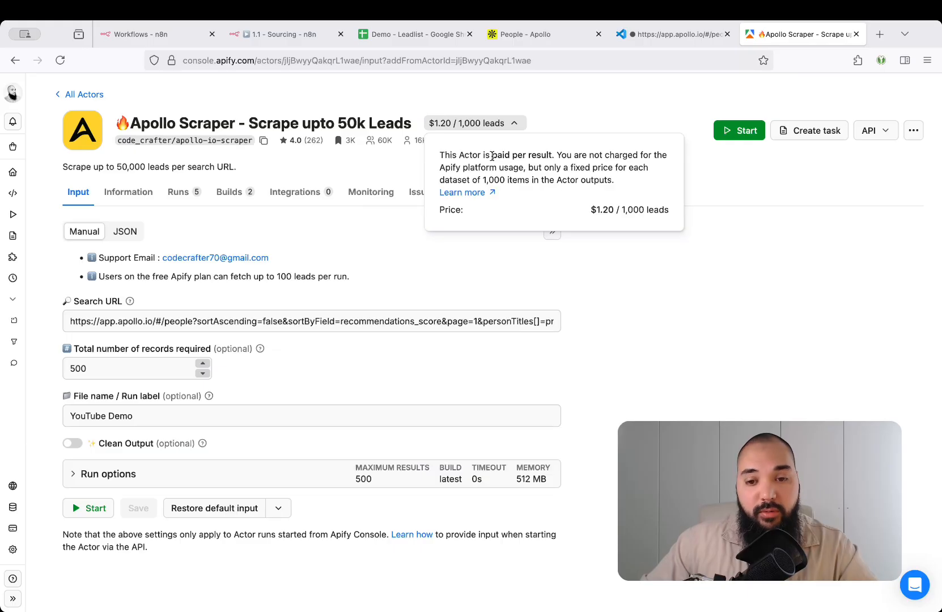
{"action": "left_click_drag", "start_coordinate": [491, 156], "coordinate": [552, 152]}
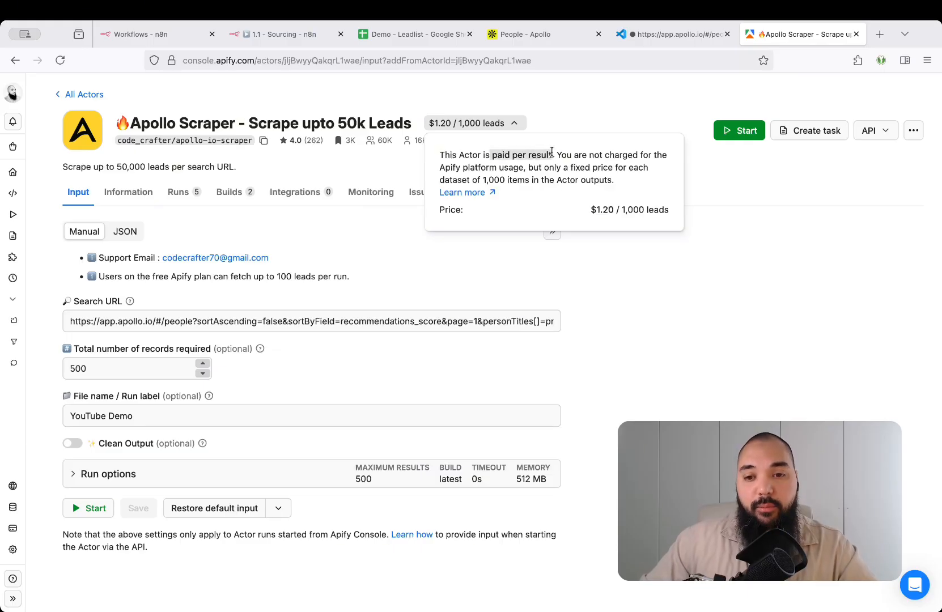
{"action": "left_click", "coordinate": [649, 302]}
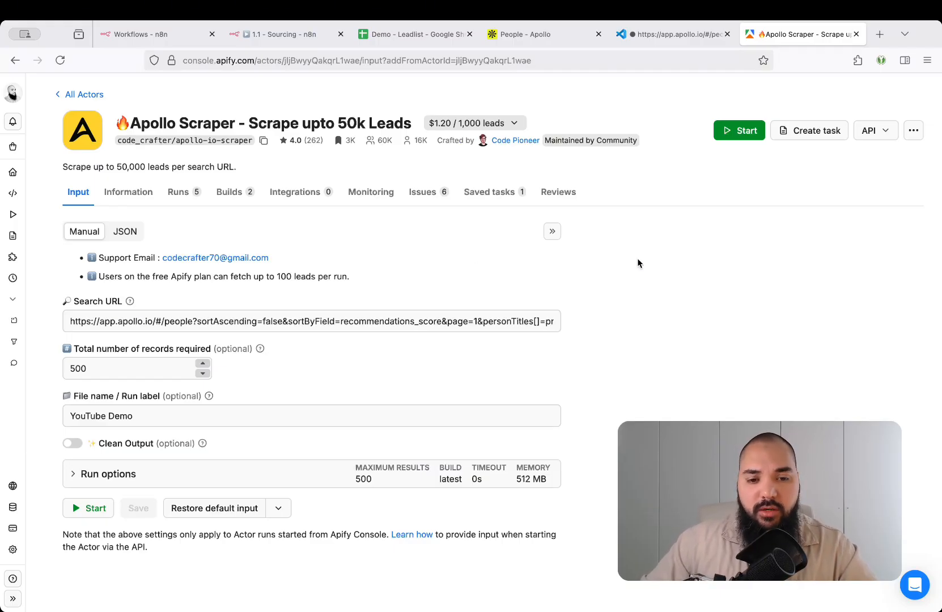
{"action": "left_click", "coordinate": [557, 35]}
{"action": "left_click", "coordinate": [553, 60]}
Paste the Apollo search URL into Search URL with page=1, keeping 500 total records
{"action": "key", "text": "ctrl+c"}
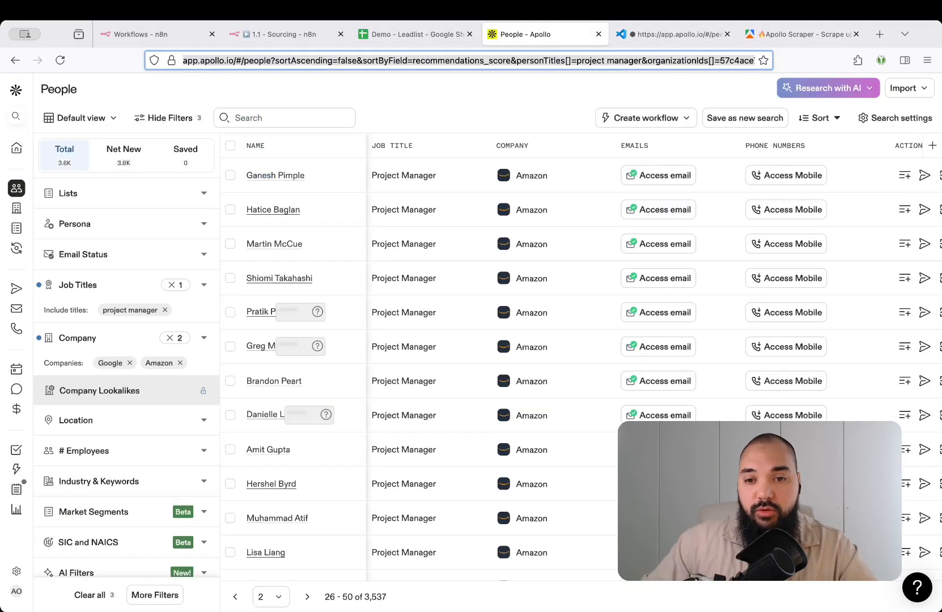
{"action": "left_click", "coordinate": [797, 35]}
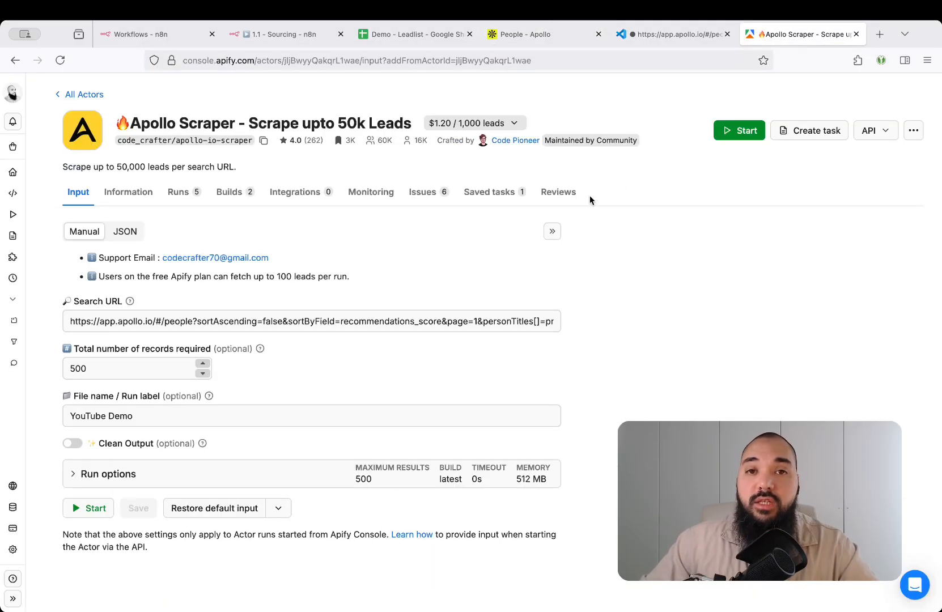
{"action": "left_click", "coordinate": [405, 316]}
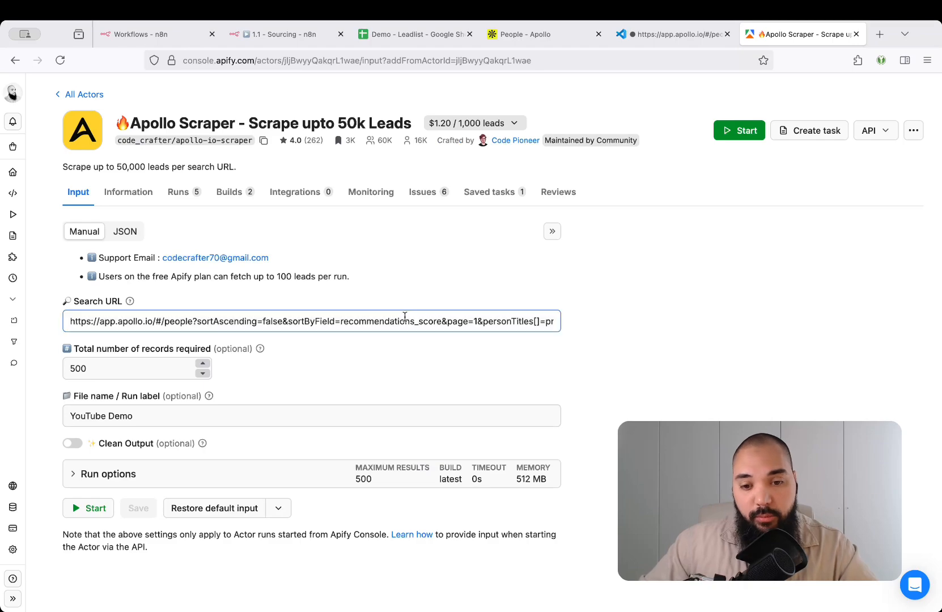
{"action": "key", "text": "ctrl+a"}
{"action": "key", "text": "ctrl+v"}
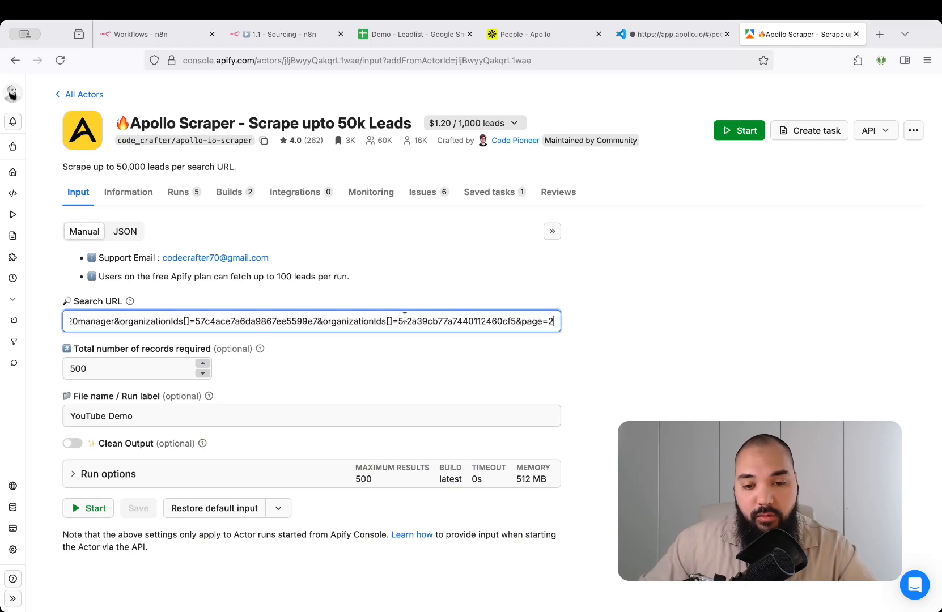
{"action": "key", "text": "BackSpace"}
{"action": "type", "text": "1"}
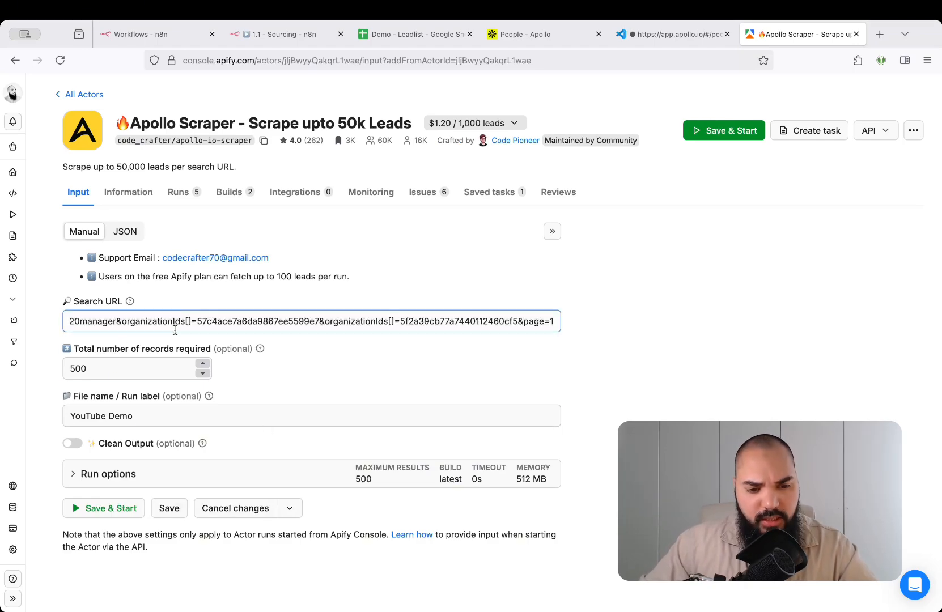
{"action": "left_click", "coordinate": [137, 366]}
{"action": "left_click", "coordinate": [268, 365]}
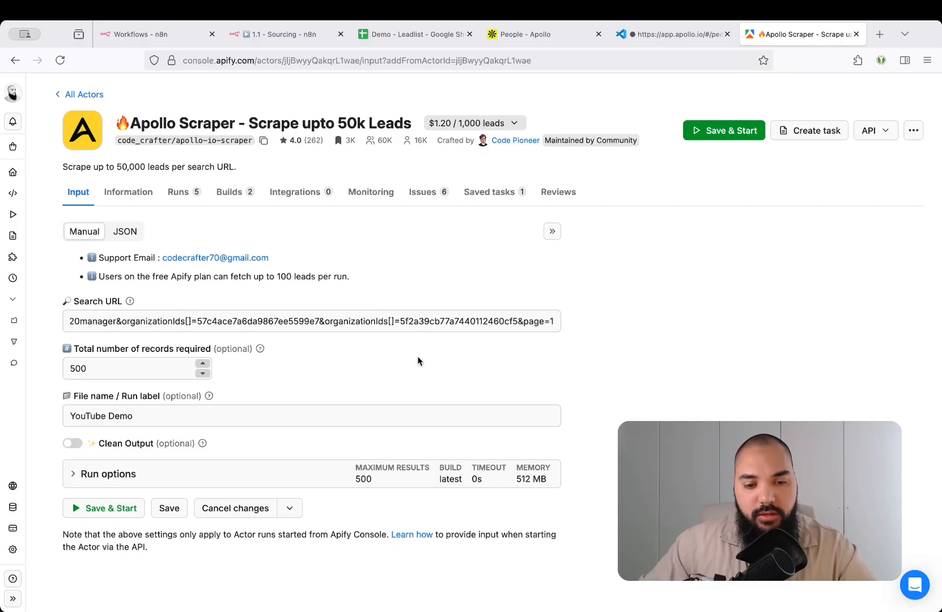
Check the run options: 512 MB memory and 500 maximum charged results, costing at most $0.6
{"action": "left_click", "coordinate": [241, 475]}
{"action": "scroll", "coordinate": [382, 490], "scroll_direction": "down", "scroll_amount": 3}
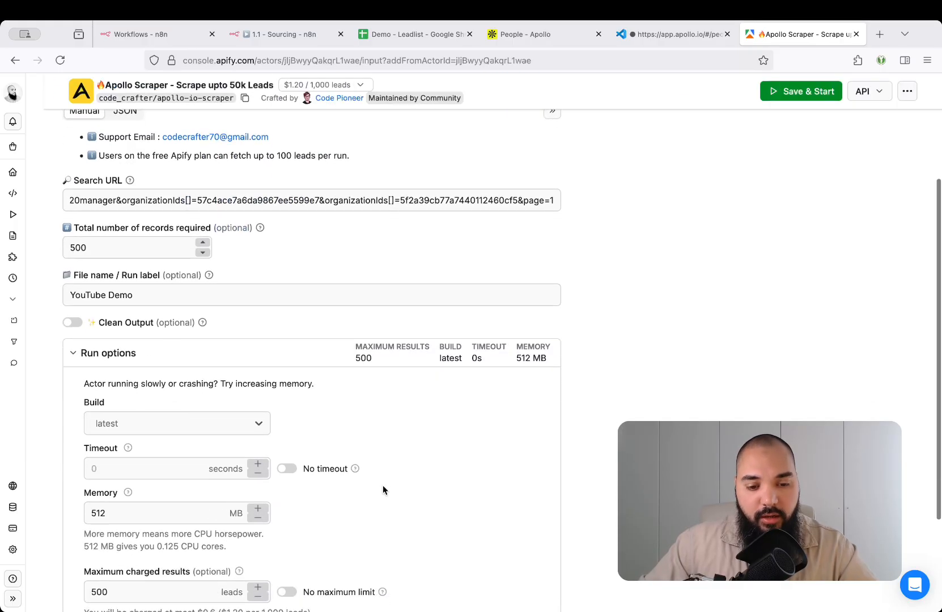
{"action": "left_click", "coordinate": [253, 509]}
{"action": "scroll", "coordinate": [253, 509], "scroll_direction": "down", "scroll_amount": 2}
{"action": "left_click", "coordinate": [143, 471]}
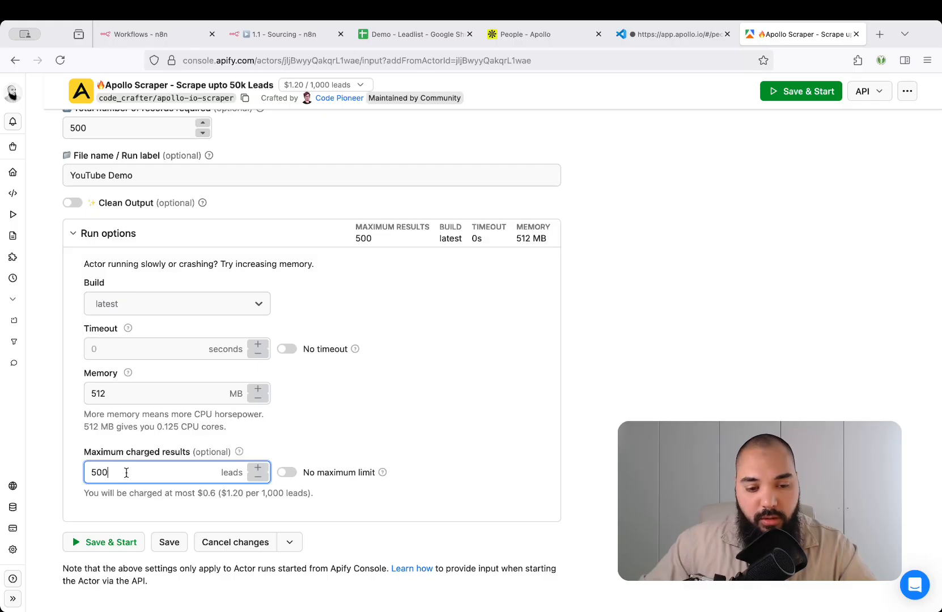
{"action": "left_click", "coordinate": [195, 515]}
{"action": "left_click", "coordinate": [112, 472]}
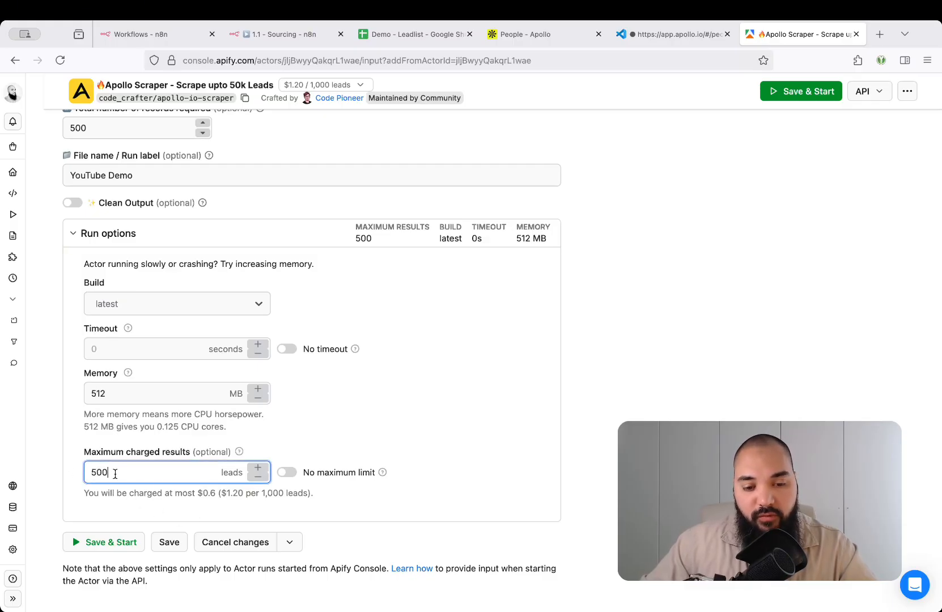
{"action": "left_click_drag", "start_coordinate": [198, 493], "coordinate": [216, 493]}
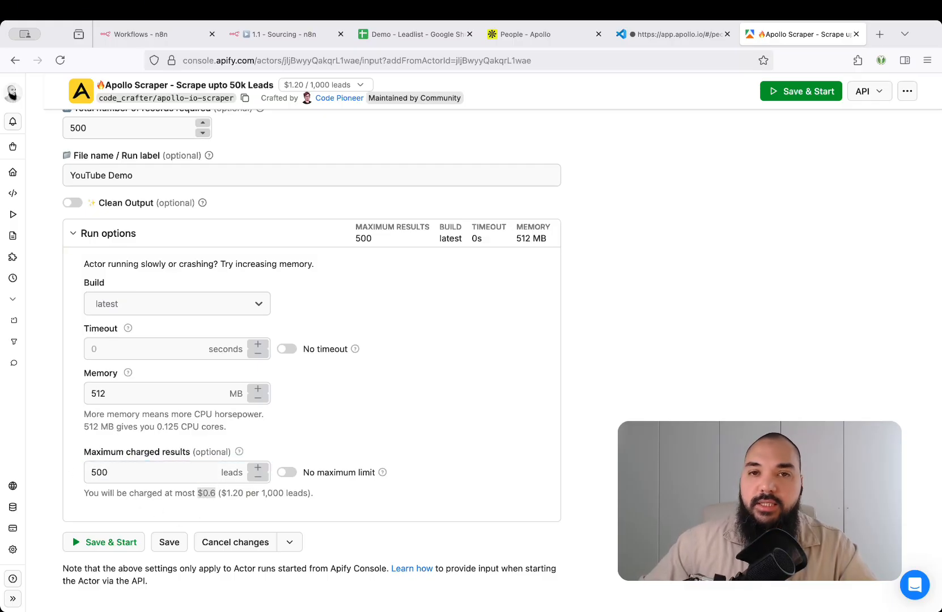
{"action": "left_click", "coordinate": [680, 396]}
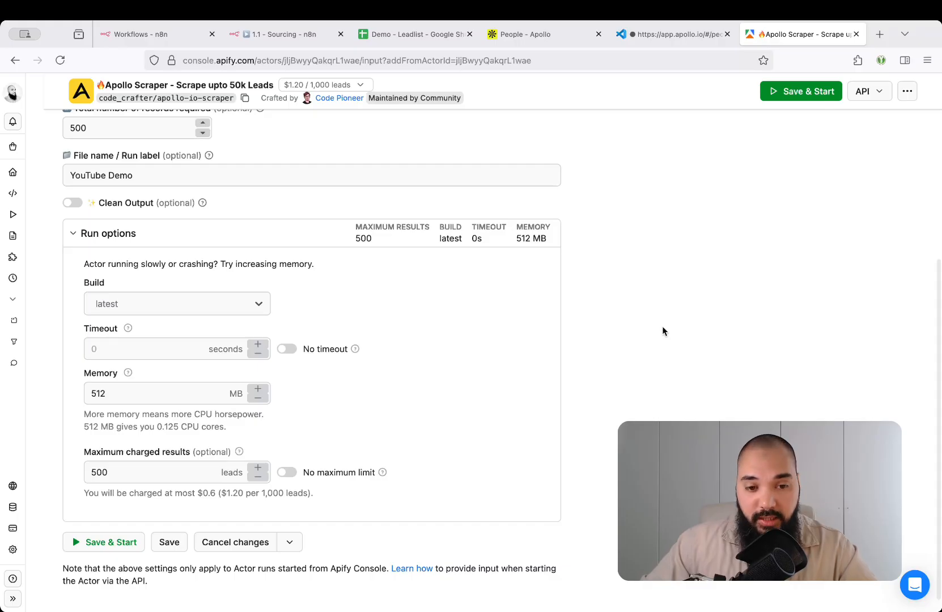
{"action": "scroll", "coordinate": [663, 331], "scroll_direction": "up", "scroll_amount": 5}
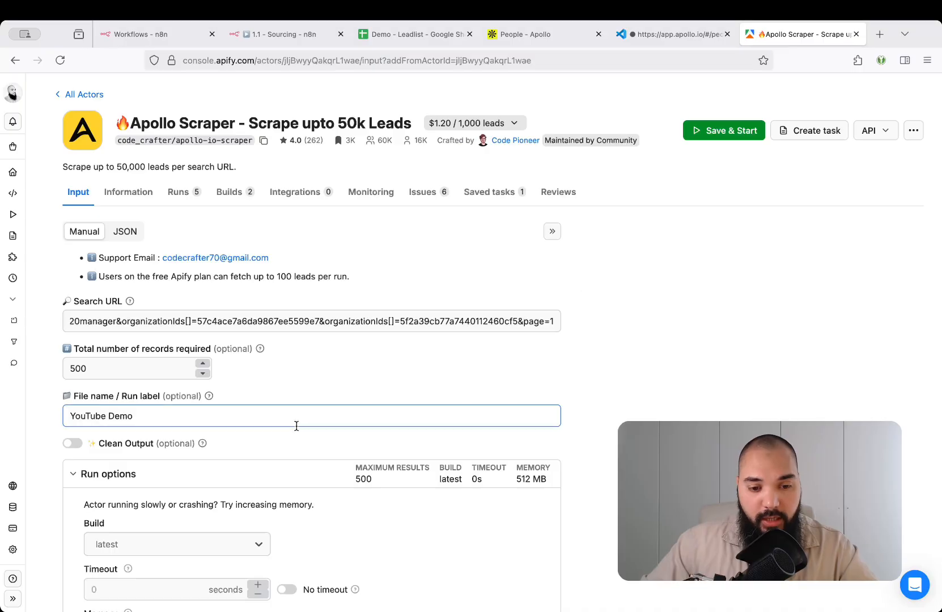
{"action": "left_click", "coordinate": [262, 479]}
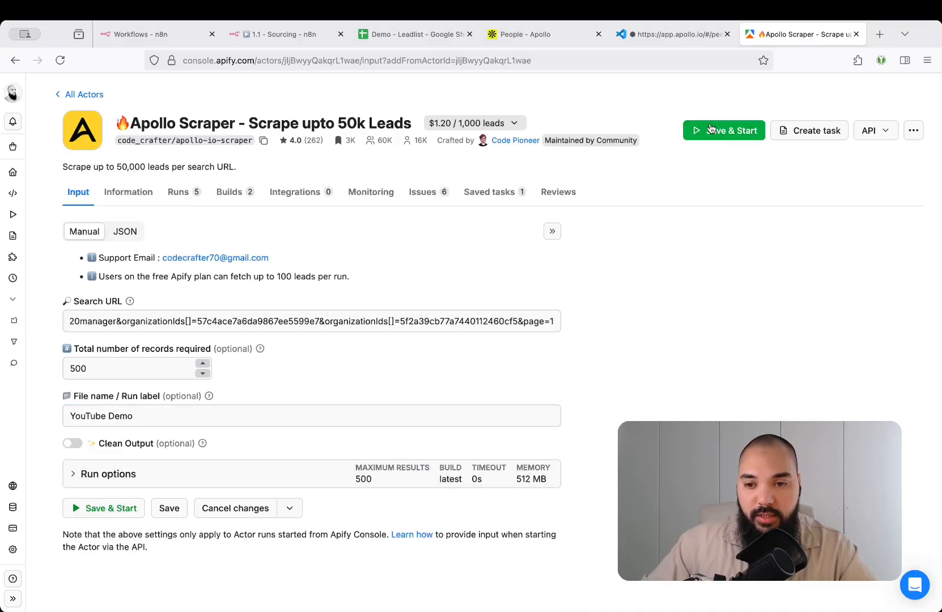
Save the input and start the Apollo Scraper run, then browse the scraped lead results
{"action": "left_click", "coordinate": [747, 131]}
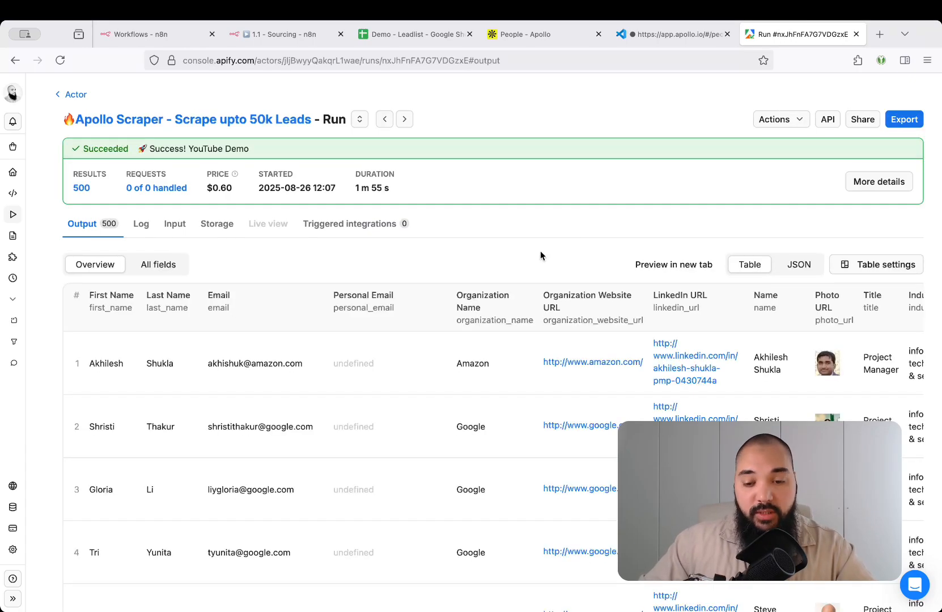
{"action": "scroll", "coordinate": [479, 445], "scroll_direction": "down", "scroll_amount": 8}
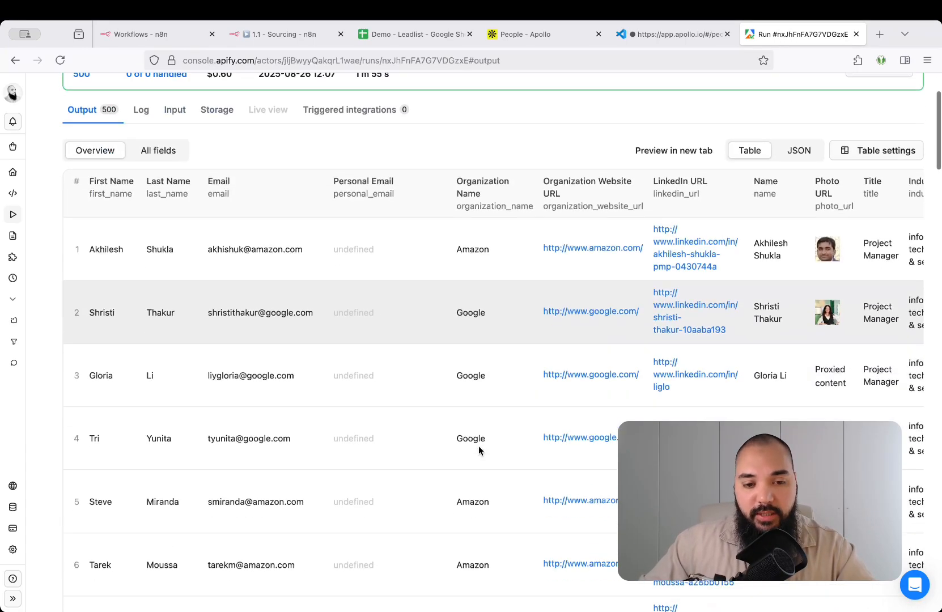
{"action": "scroll", "coordinate": [480, 436], "scroll_direction": "right", "scroll_amount": 6}
{"action": "scroll", "coordinate": [409, 148], "scroll_direction": "left", "scroll_amount": 6}
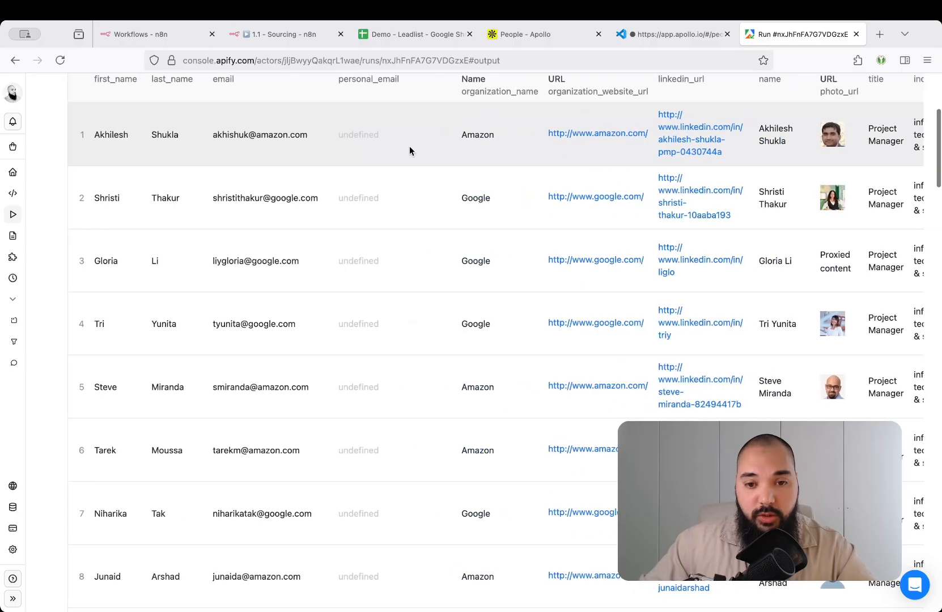
{"action": "scroll", "coordinate": [534, 378], "scroll_direction": "right", "scroll_amount": 20}
{"action": "scroll", "coordinate": [535, 378], "scroll_direction": "up", "scroll_amount": 4}
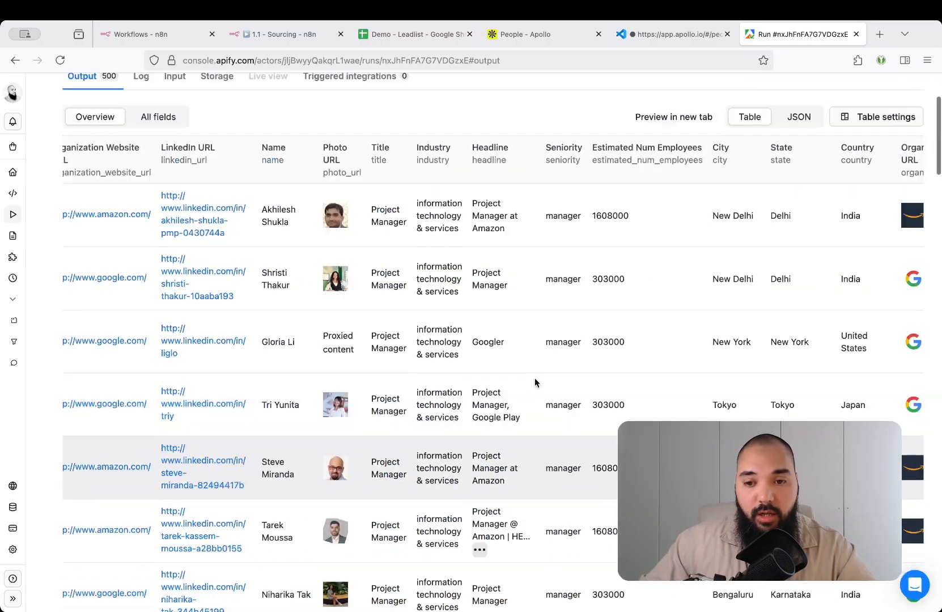
{"action": "scroll", "coordinate": [535, 379], "scroll_direction": "right", "scroll_amount": 20}
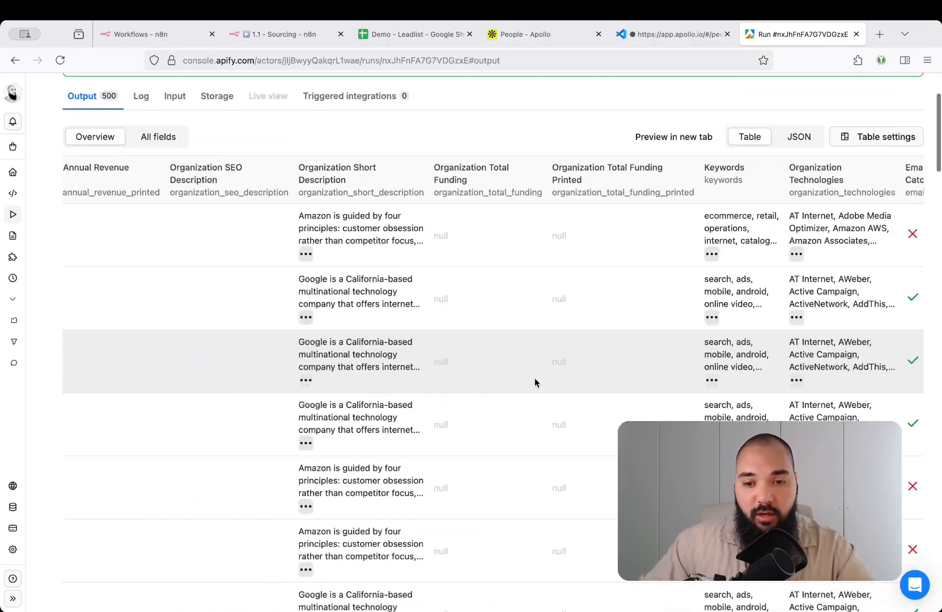
{"action": "scroll", "coordinate": [535, 379], "scroll_direction": "right", "scroll_amount": 8}
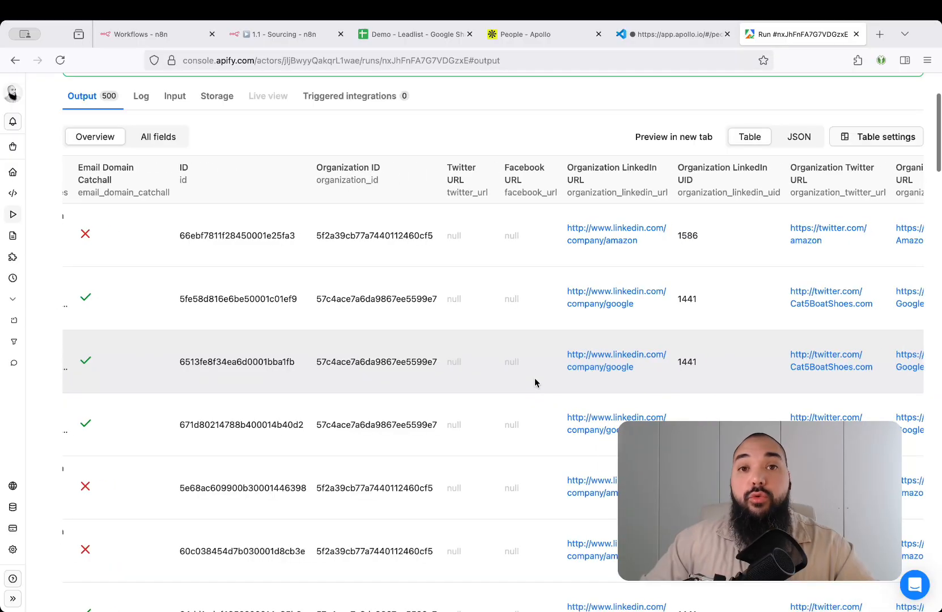
{"action": "scroll", "coordinate": [534, 379], "scroll_direction": "up", "scroll_amount": 3}
{"action": "scroll", "coordinate": [534, 378], "scroll_direction": "right", "scroll_amount": 15}
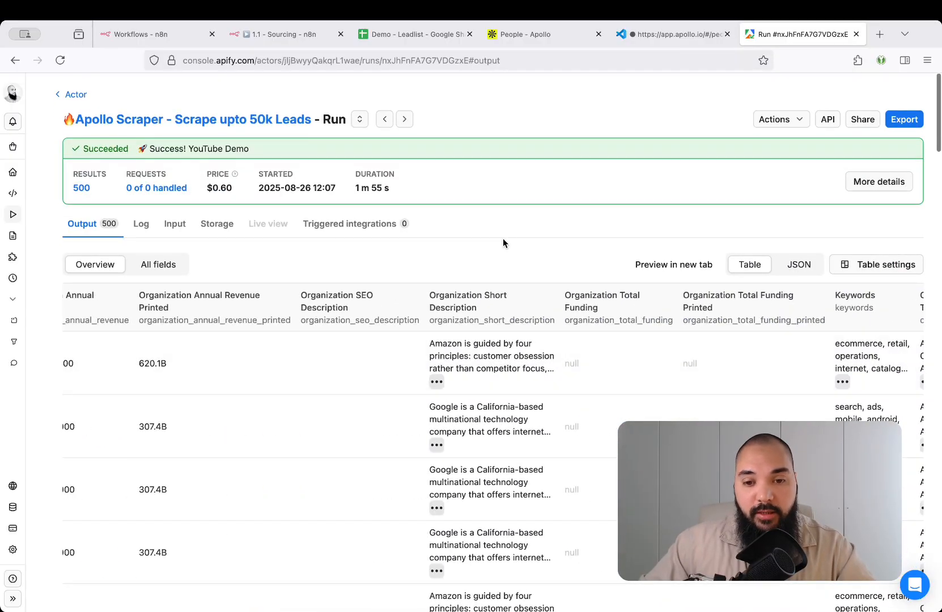
Copy the run's Dataset ID from its Storage details and go back to the 1.1 - Sourcing workflow
{"action": "left_click", "coordinate": [313, 35]}
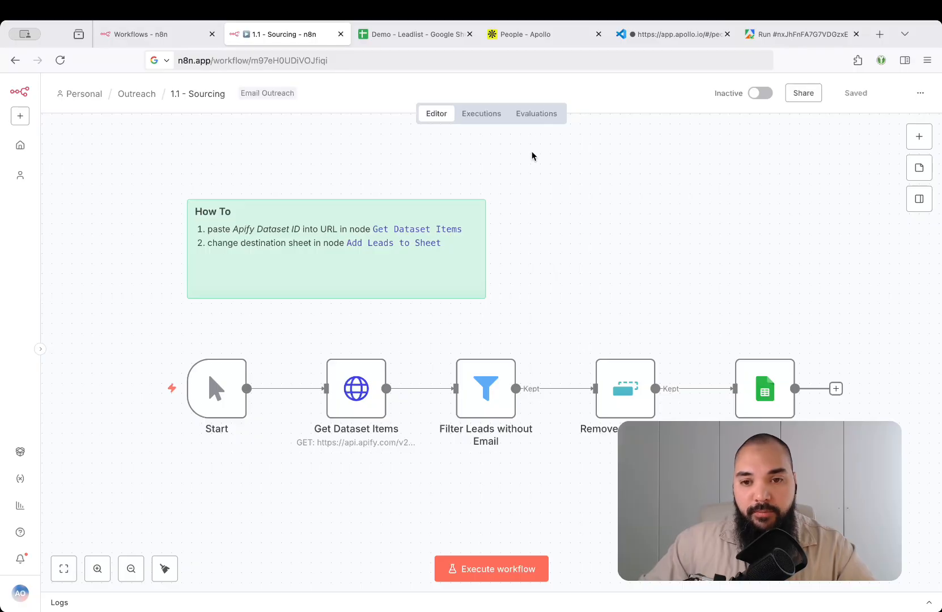
{"action": "left_click", "coordinate": [782, 34]}
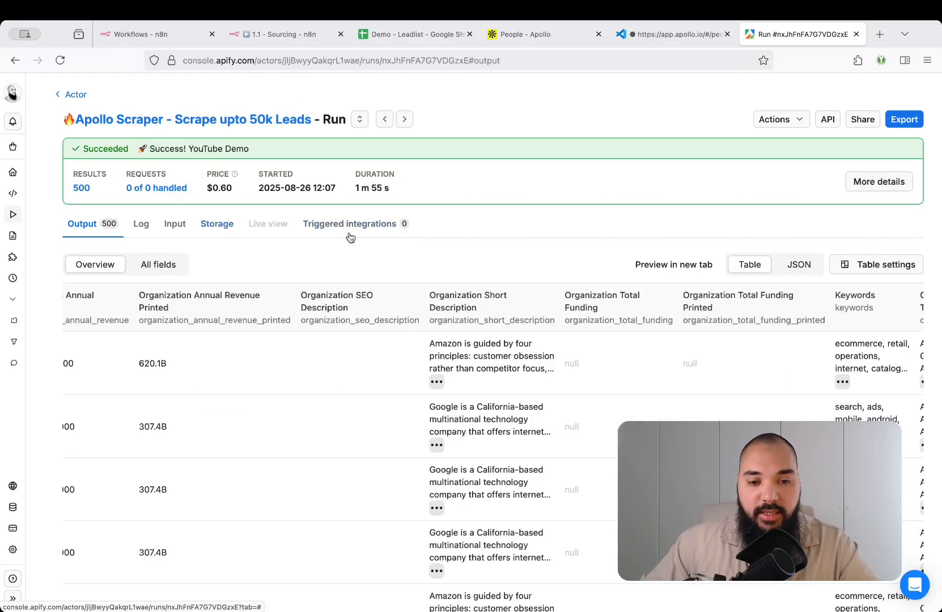
{"action": "left_click", "coordinate": [220, 226]}
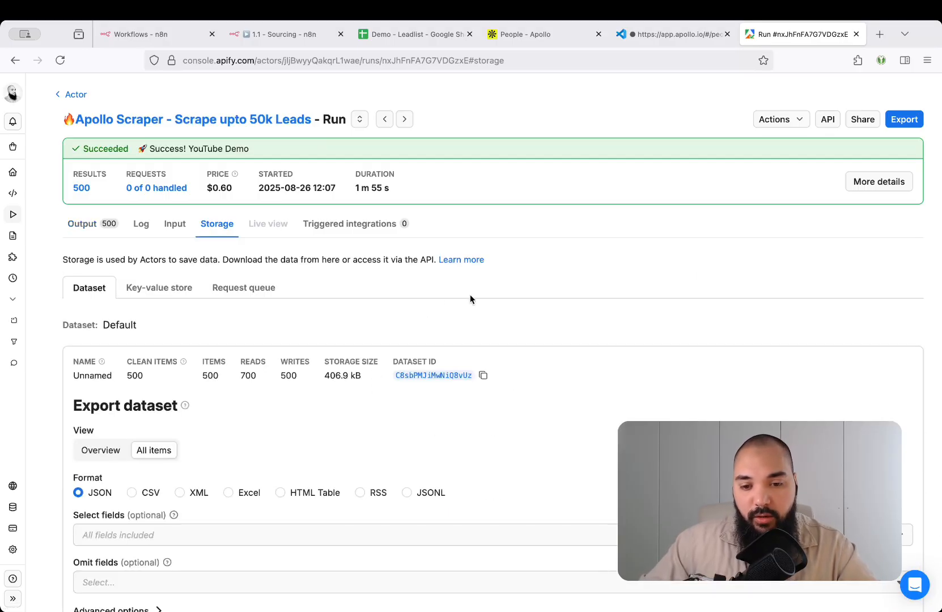
{"action": "left_click_drag", "start_coordinate": [393, 362], "coordinate": [443, 360]}
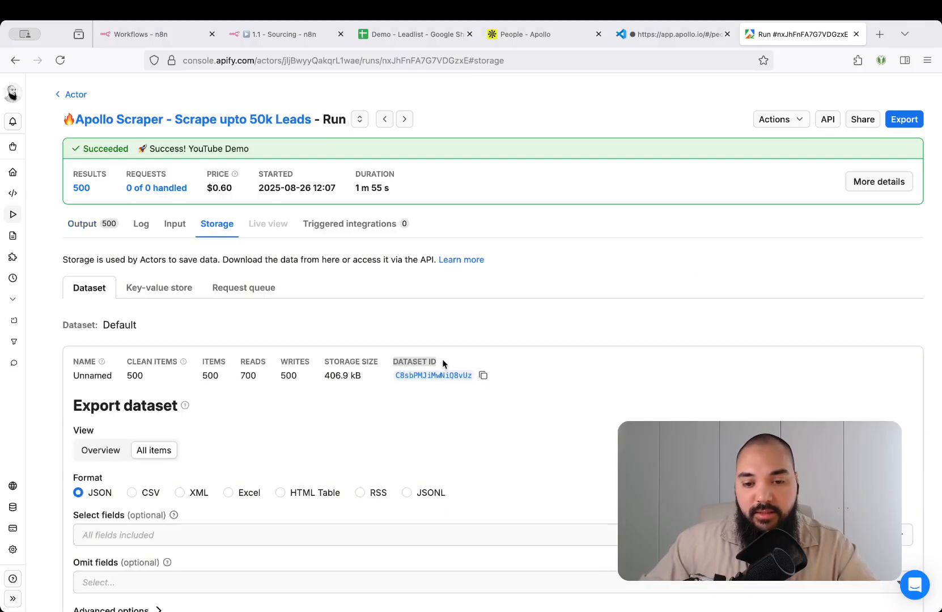
{"action": "left_click", "coordinate": [483, 376]}
{"action": "left_click", "coordinate": [292, 36]}
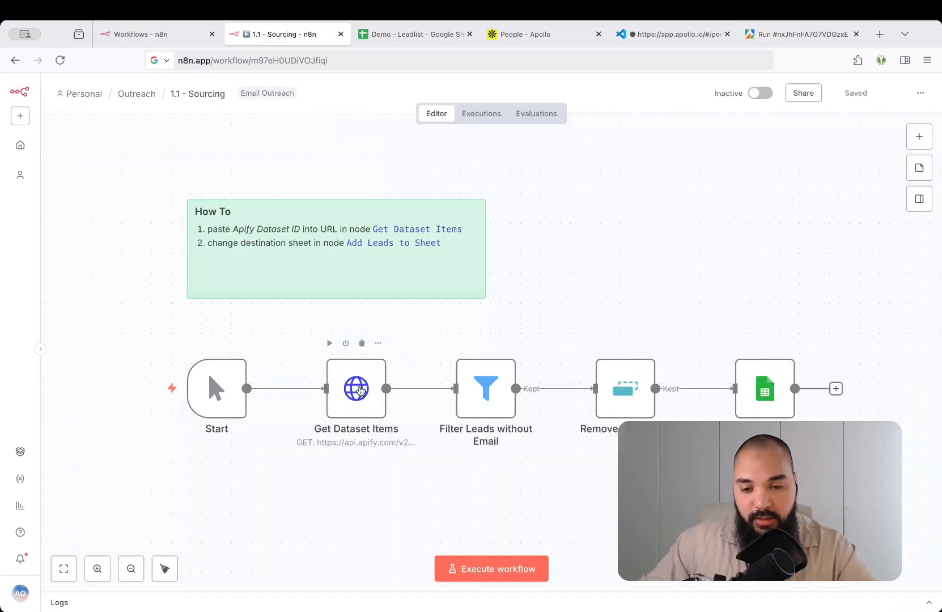
Replace the dataset ID in the Get Dataset Items URL with the copied one
{"action": "left_click", "coordinate": [359, 390]}
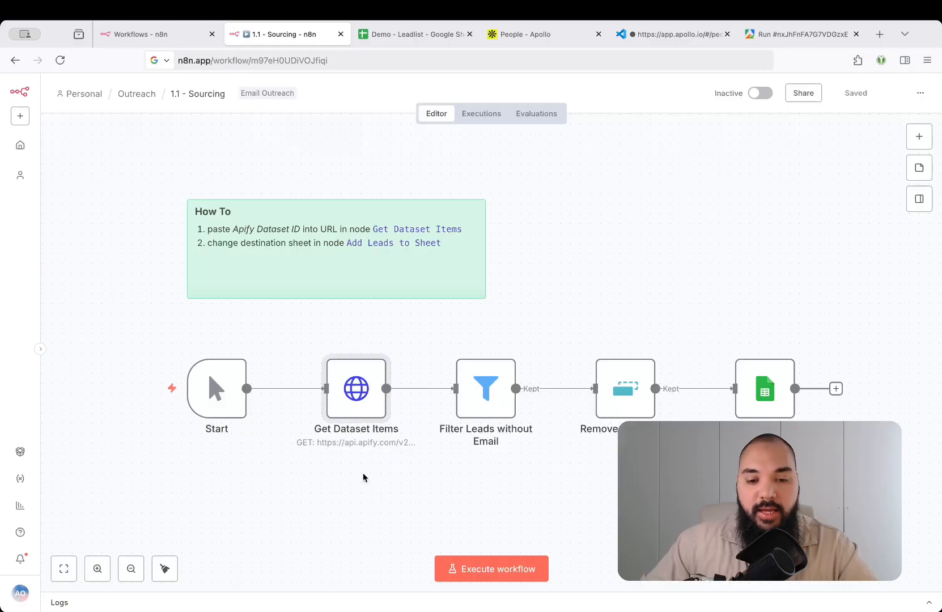
{"action": "mouse_move", "coordinate": [354, 391]}
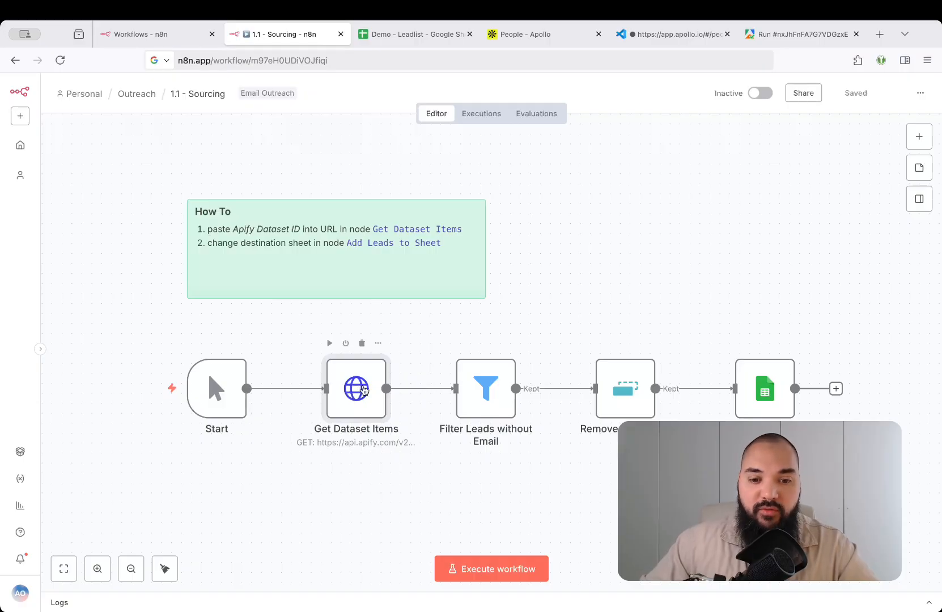
{"action": "double_click", "coordinate": [363, 390]}
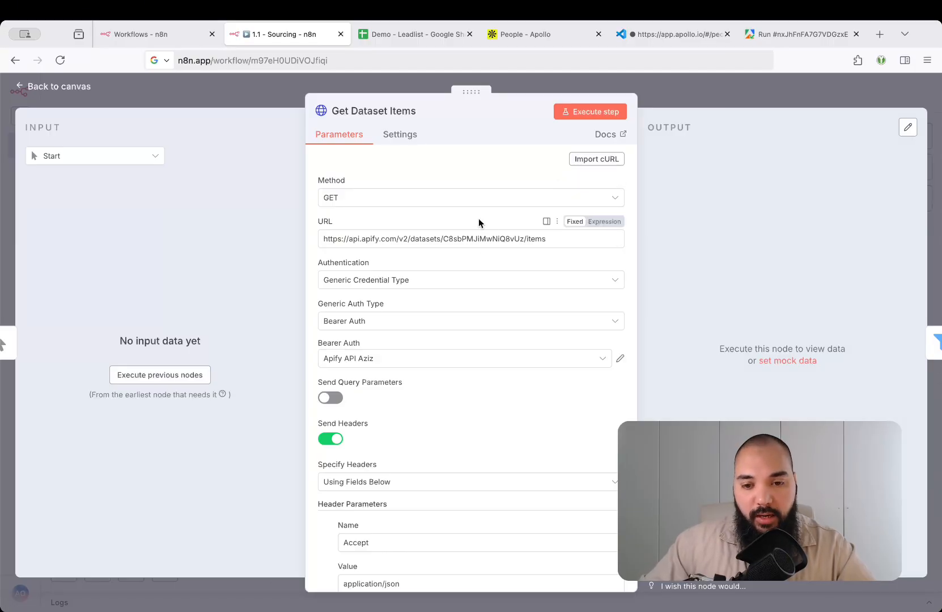
{"action": "double_click", "coordinate": [481, 239]}
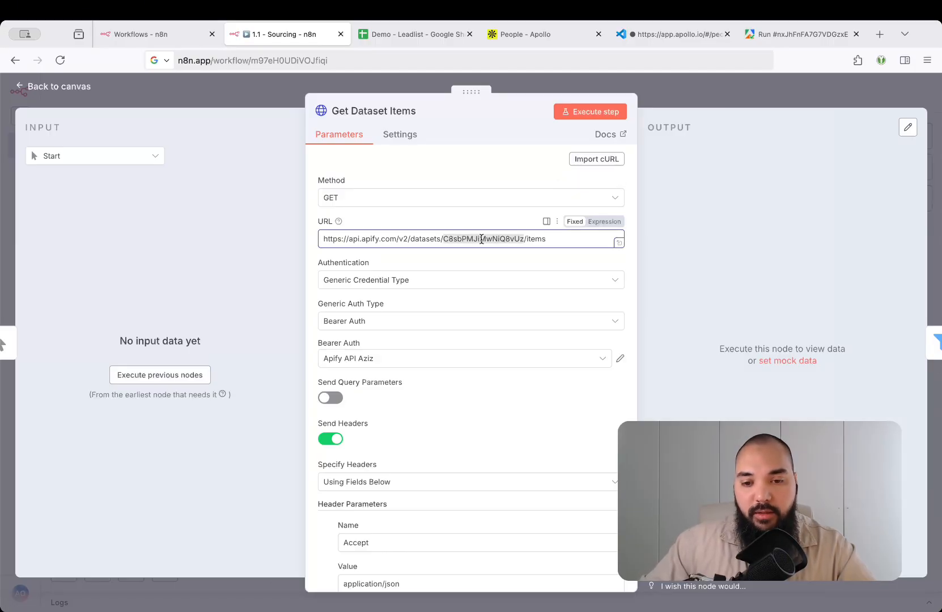
{"action": "key", "text": "super+v"}
{"action": "left_click", "coordinate": [481, 265]}
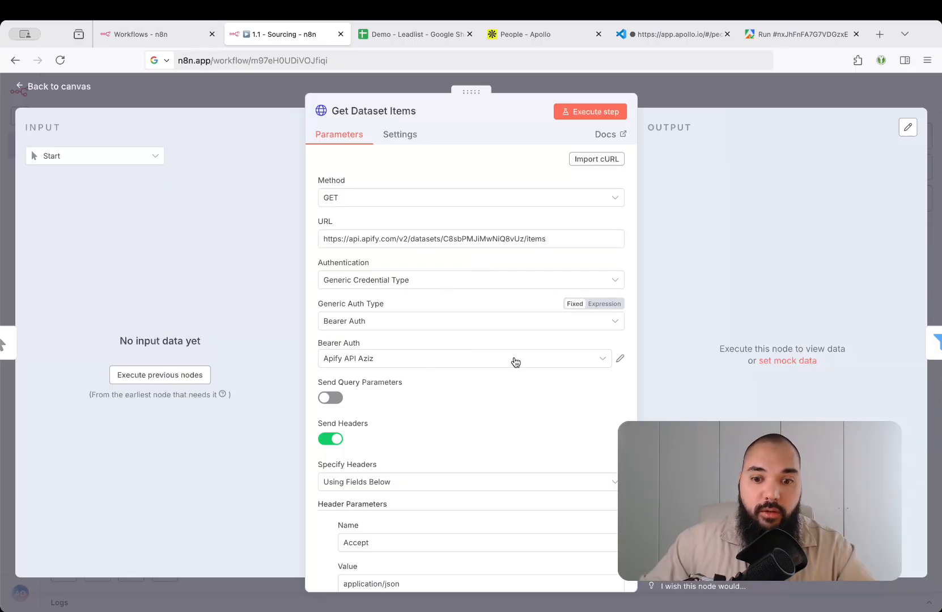
Execute Get Dataset Items to fetch the 500 lead items and return to the canvas
{"action": "scroll", "coordinate": [513, 362], "scroll_direction": "down", "scroll_amount": 3}
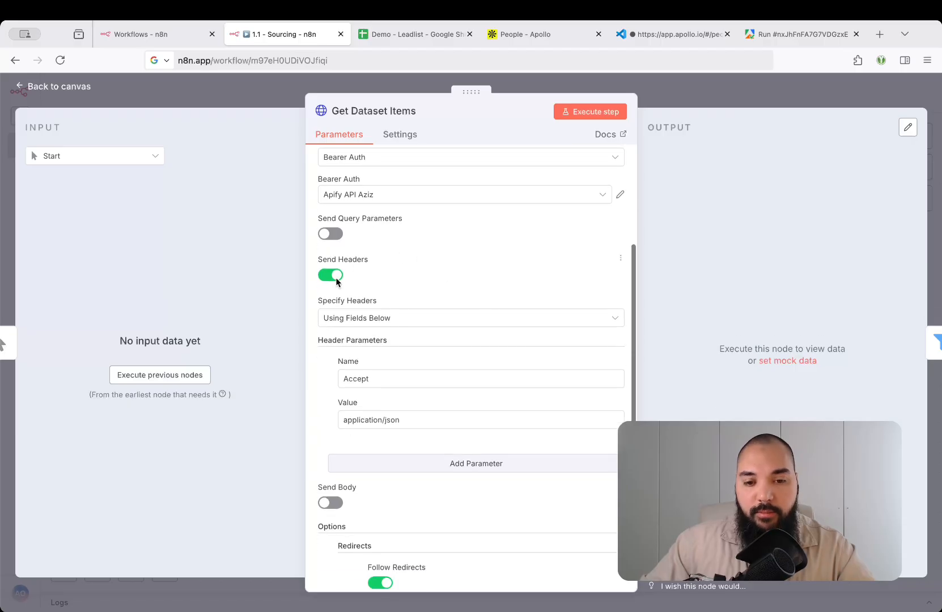
{"action": "scroll", "coordinate": [560, 274], "scroll_direction": "down", "scroll_amount": 3}
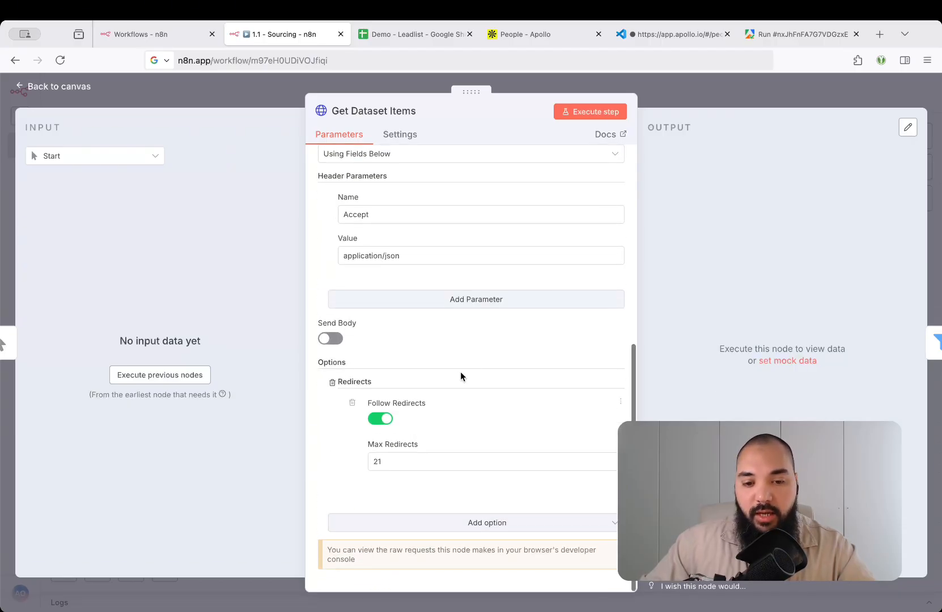
{"action": "scroll", "coordinate": [480, 405], "scroll_direction": "up", "scroll_amount": 6}
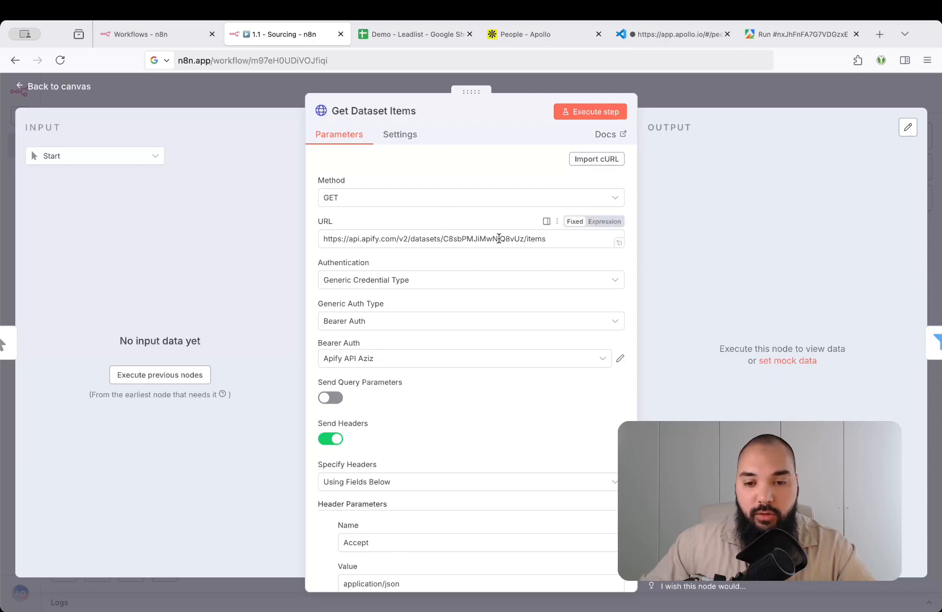
{"action": "left_click", "coordinate": [598, 116]}
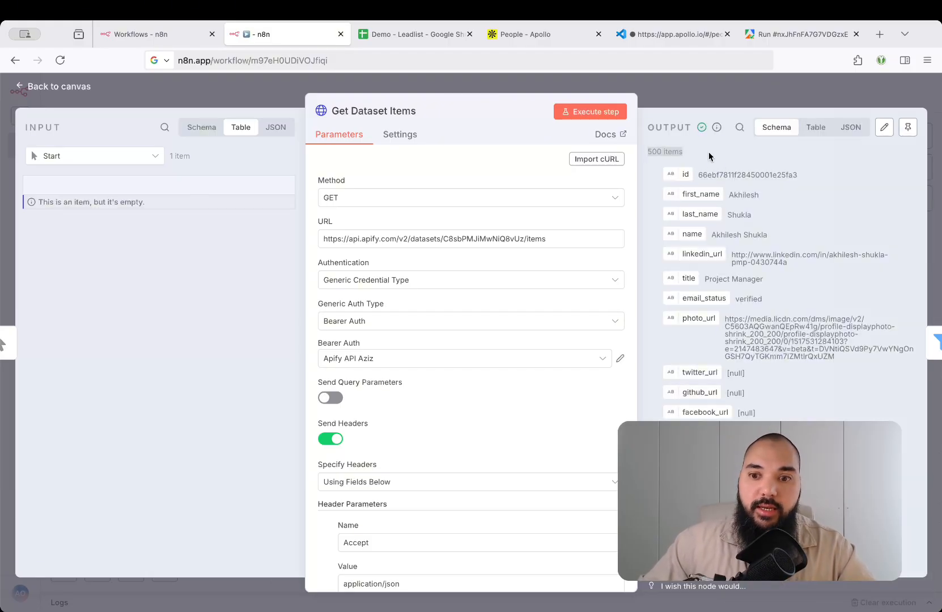
{"action": "scroll", "coordinate": [740, 232], "scroll_direction": "down", "scroll_amount": 10}
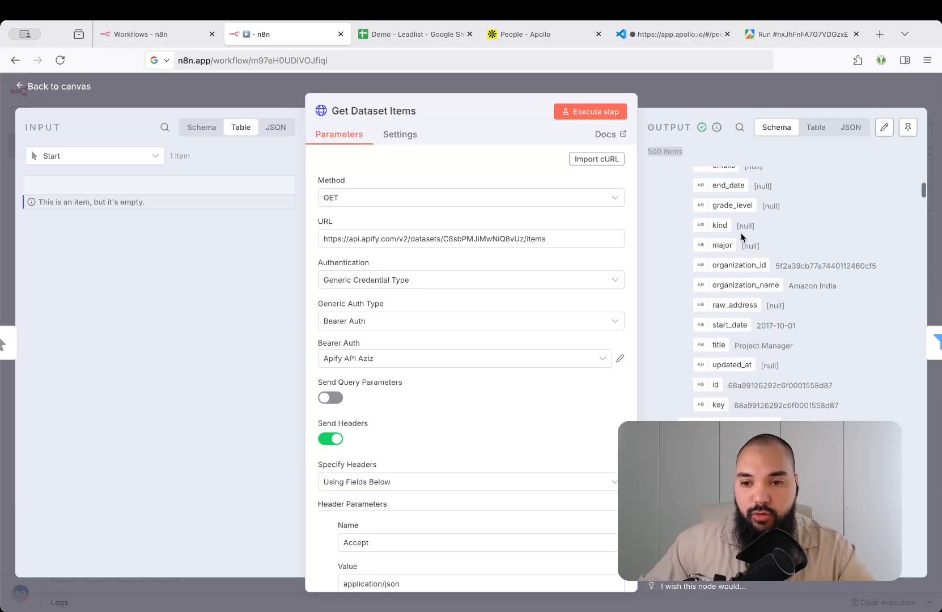
{"action": "left_click", "coordinate": [729, 102]}
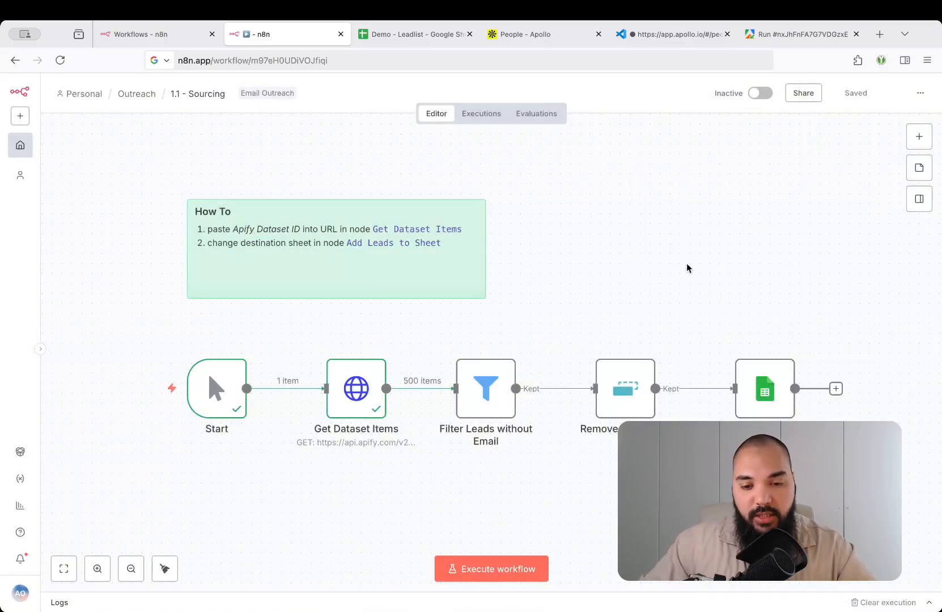
Set the Filter Leads without Email condition to {{ $json.email }} exists using the email field
{"action": "left_click", "coordinate": [503, 377]}
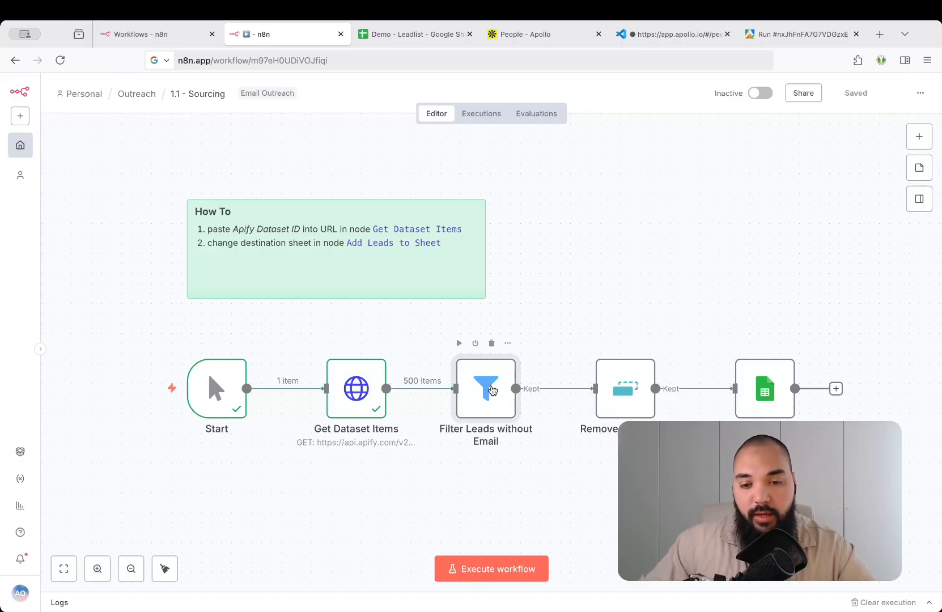
{"action": "mouse_move", "coordinate": [434, 388]}
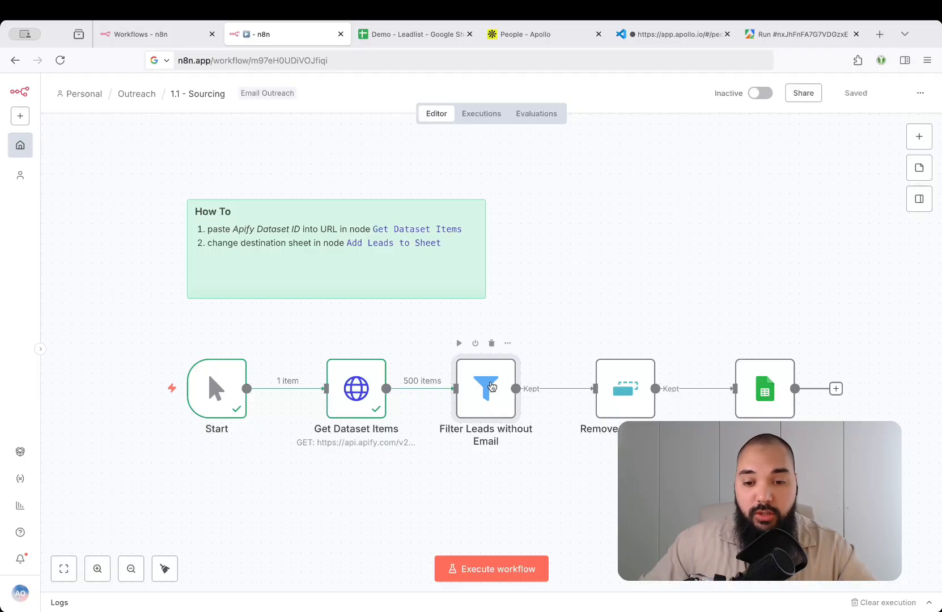
{"action": "double_click", "coordinate": [491, 387]}
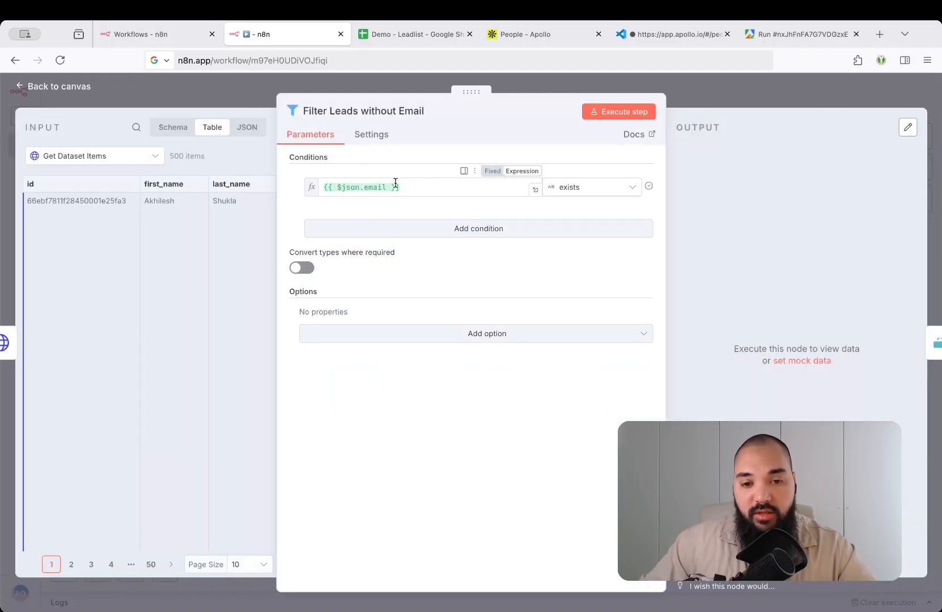
{"action": "left_click_drag", "start_coordinate": [421, 186], "coordinate": [316, 186]}
{"action": "left_click", "coordinate": [173, 127]}
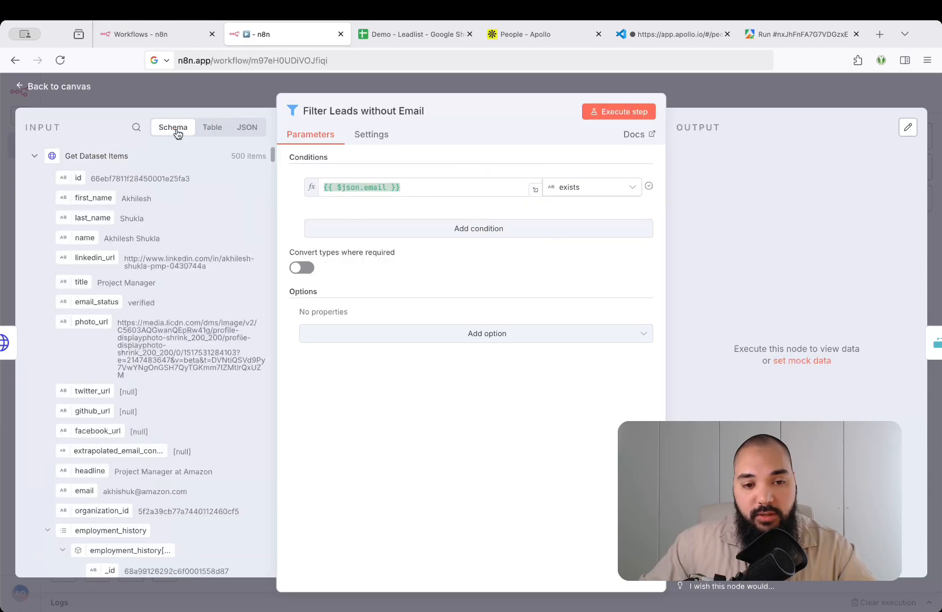
{"action": "scroll", "coordinate": [99, 415], "scroll_direction": "down", "scroll_amount": 2}
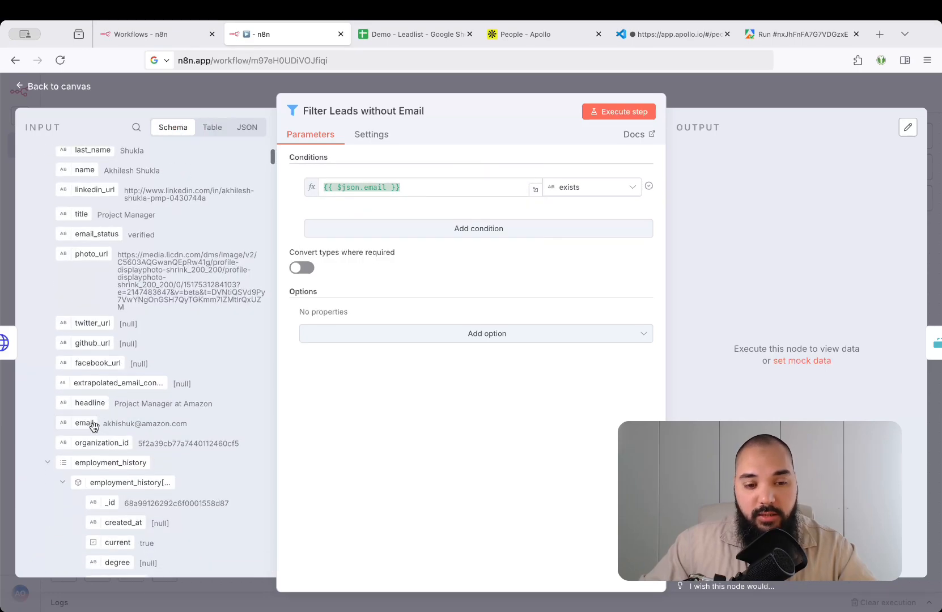
{"action": "left_click_drag", "start_coordinate": [68, 425], "coordinate": [504, 188]}
{"action": "key", "text": "BackSpace"}
{"action": "key", "text": "BackSpace"}
{"action": "key", "text": "BackSpace"}
{"action": "key", "text": "BackSpace"}
{"action": "key", "text": "BackSpace"}
{"action": "key", "text": "BackSpace"}
{"action": "key", "text": "BackSpace"}
{"action": "key", "text": "BackSpace"}
{"action": "key", "text": "BackSpace"}
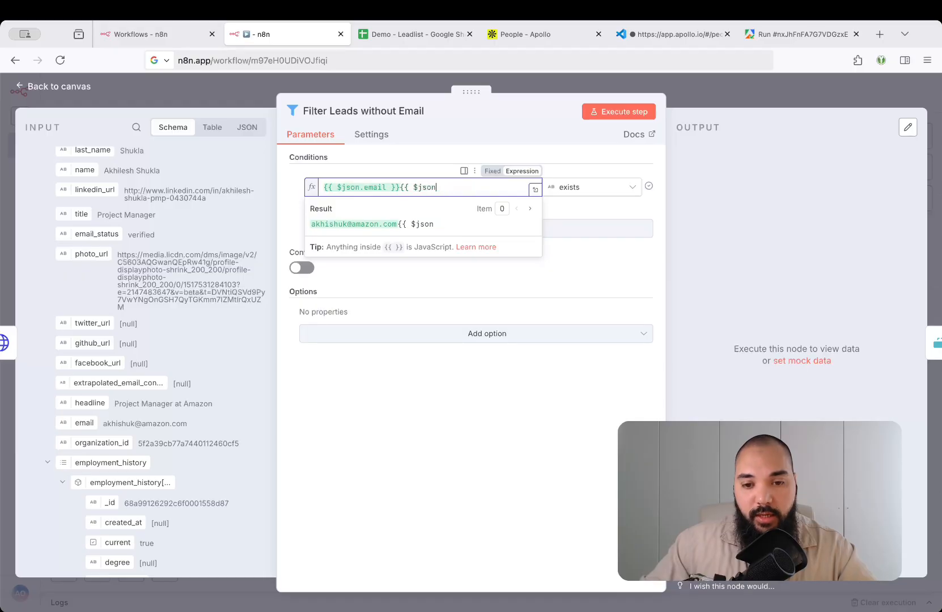
{"action": "key", "text": "BackSpace"}
{"action": "key", "text": "BackSpace"}
{"action": "left_click", "coordinate": [489, 132]}
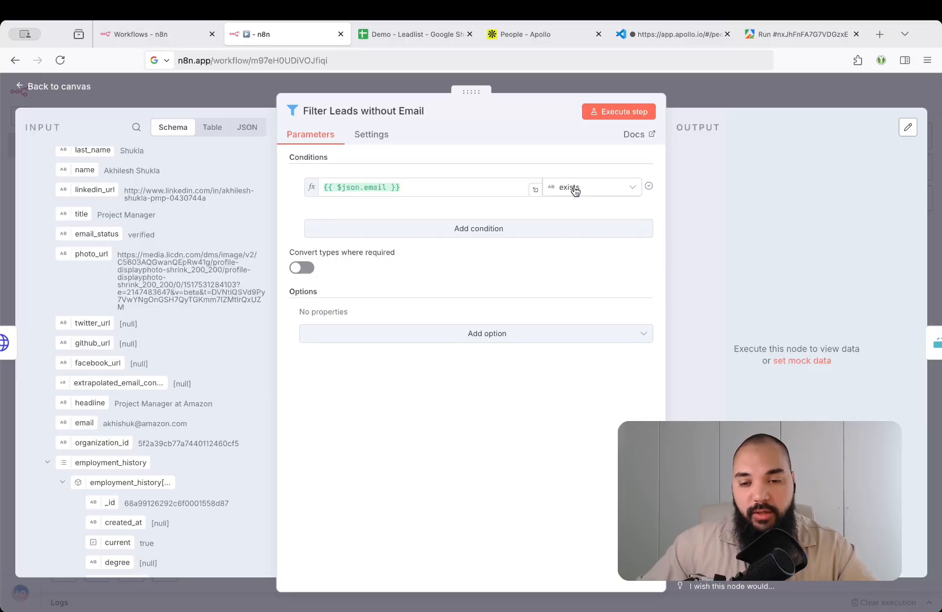
Run the filter, checking 437 kept and 63 discarded leads, then close the panel
{"action": "left_click", "coordinate": [638, 112]}
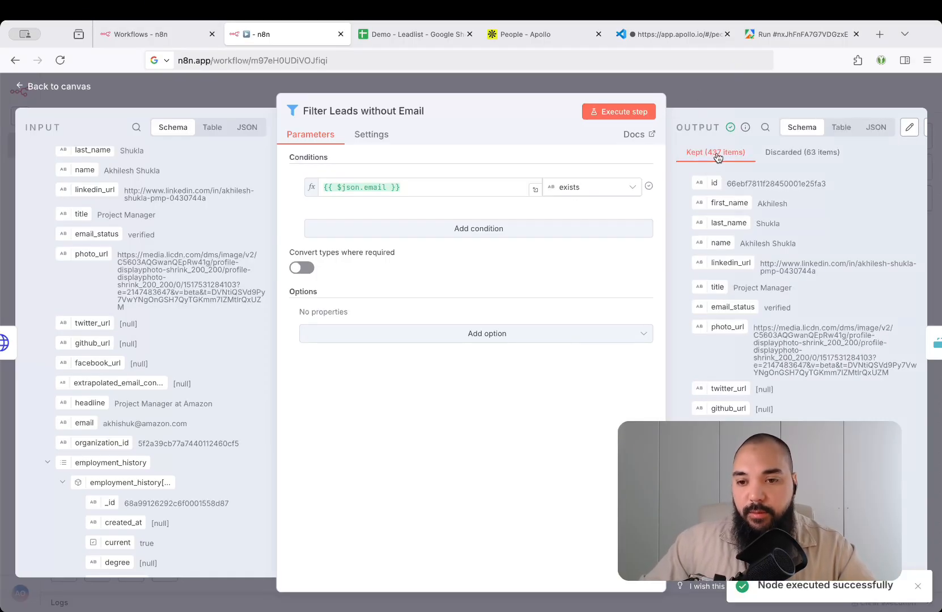
{"action": "left_click", "coordinate": [789, 157]}
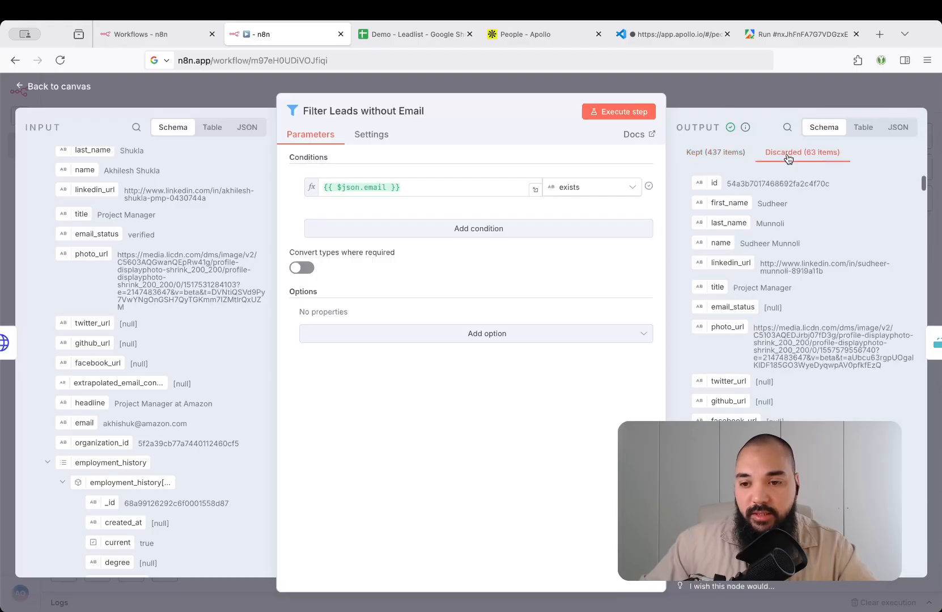
{"action": "left_click", "coordinate": [729, 159]}
{"action": "left_click", "coordinate": [698, 93]}
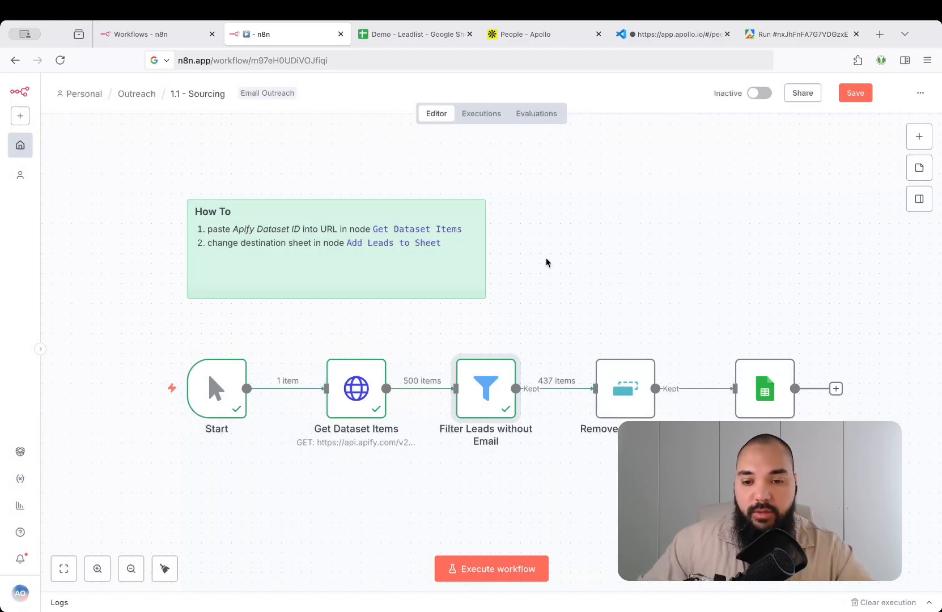
Add a Remove Duplicates node after the email filter by searching 'remove'
{"action": "left_click", "coordinate": [623, 264]}
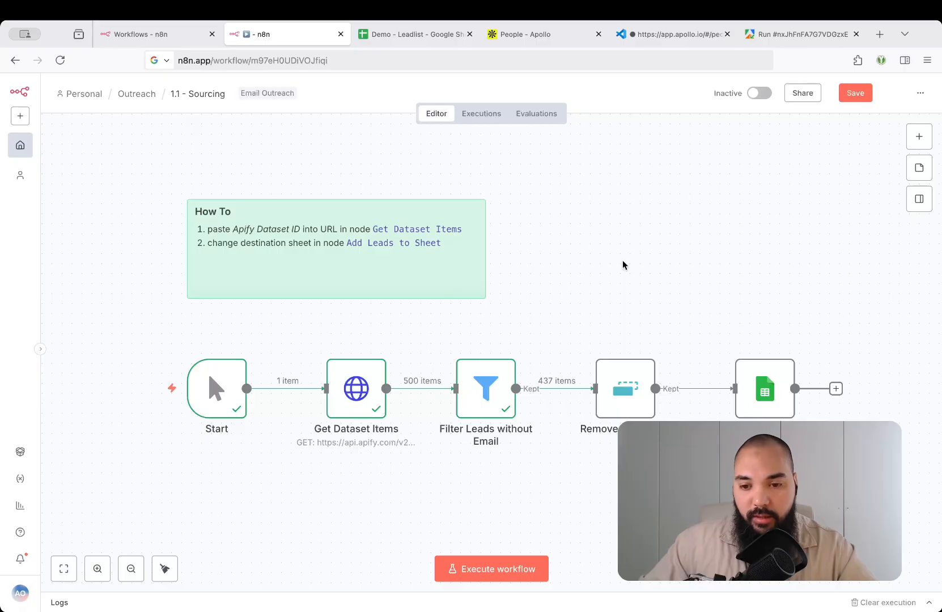
{"action": "left_click", "coordinate": [624, 381]}
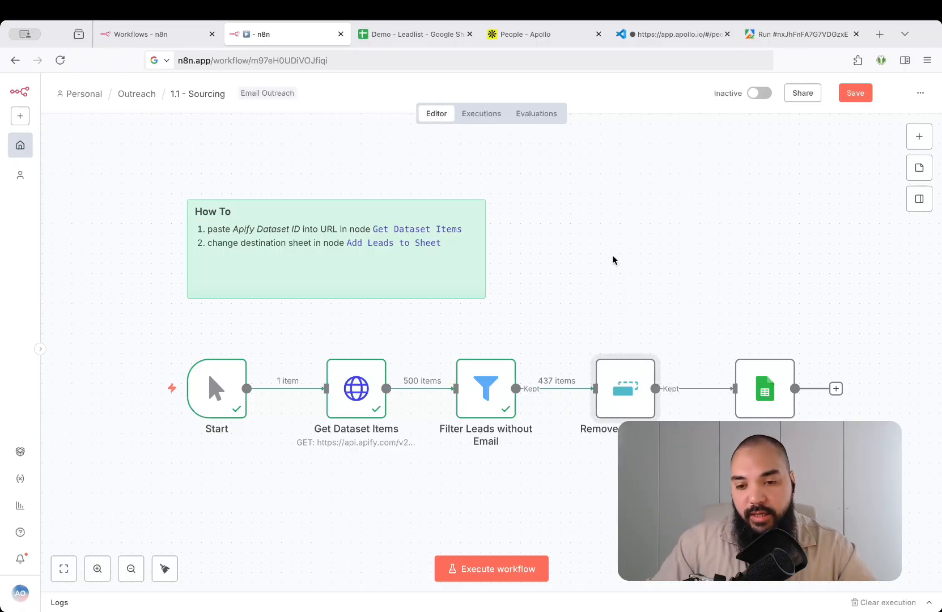
{"action": "key", "text": "Tab"}
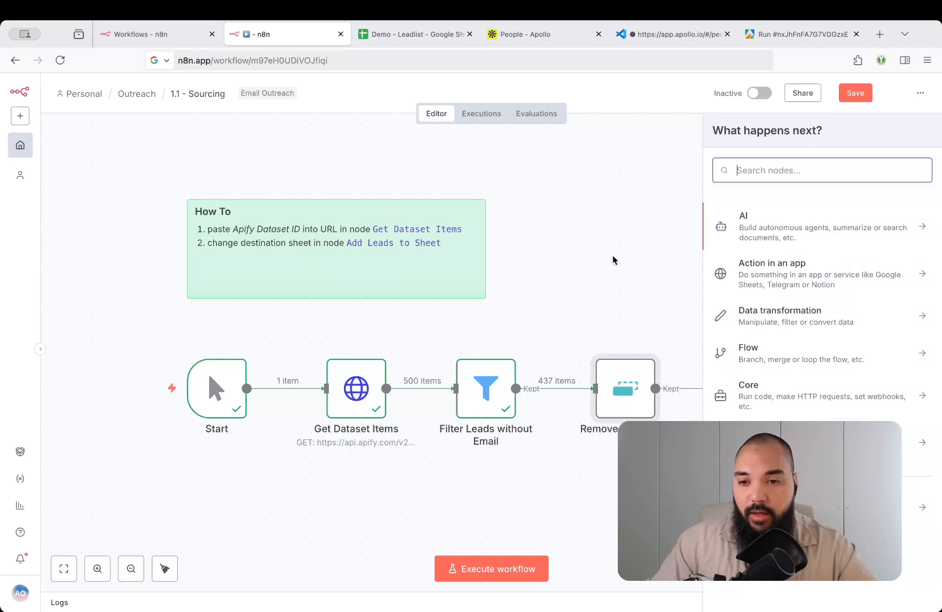
{"action": "type", "text": "remove"}
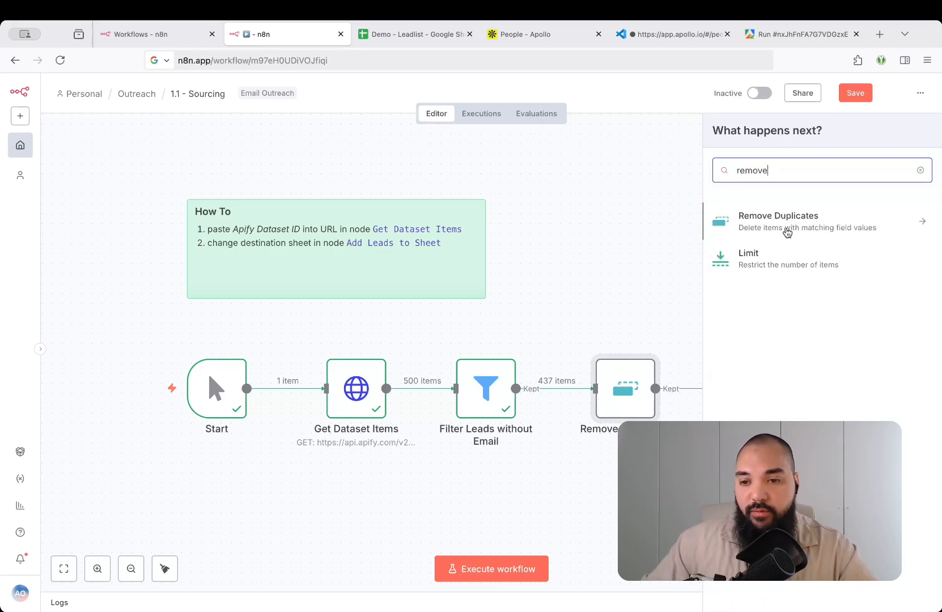
{"action": "left_click", "coordinate": [728, 237]}
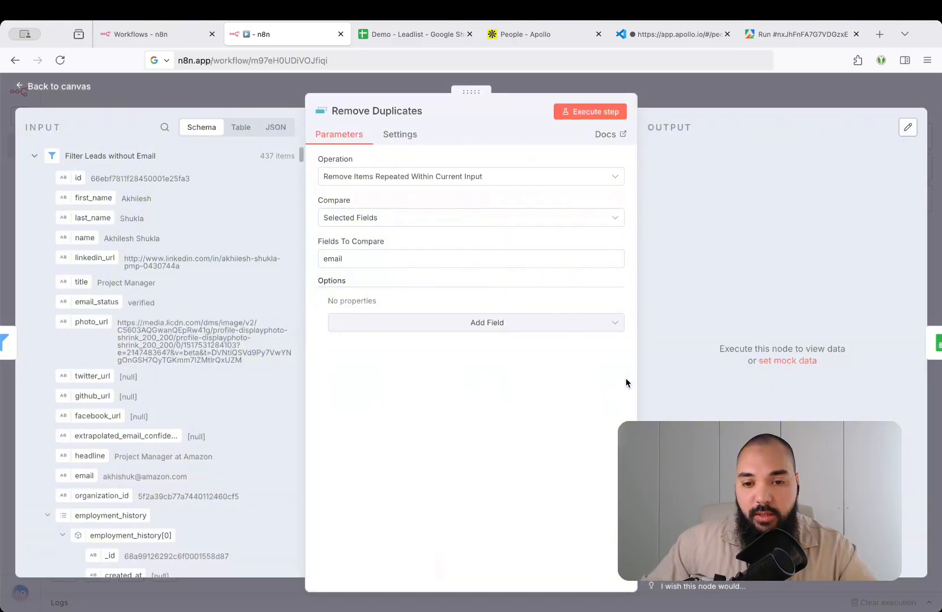
Keep removing duplicates within the current input, comparing selected fields on 'email'
{"action": "left_click", "coordinate": [422, 178]}
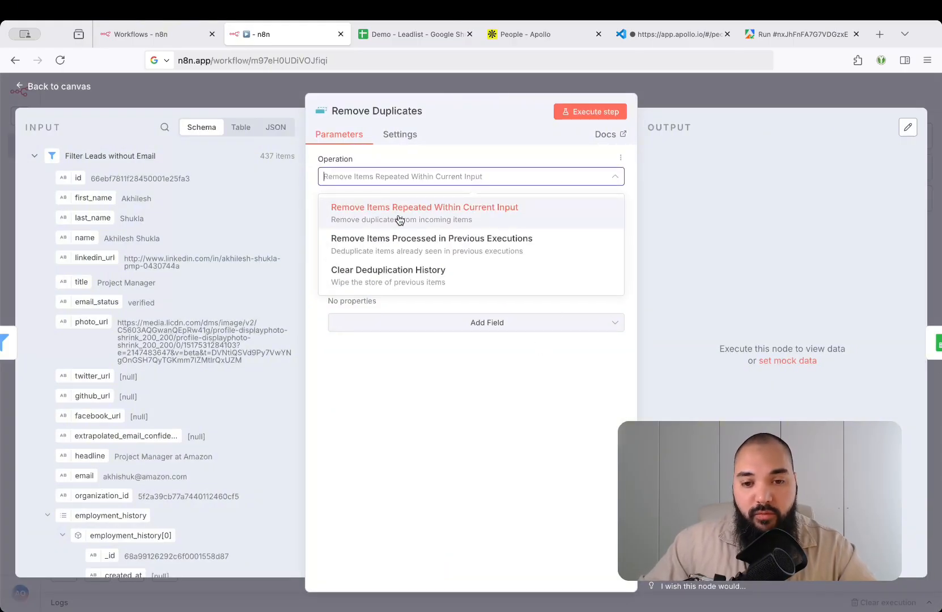
{"action": "left_click", "coordinate": [482, 182]}
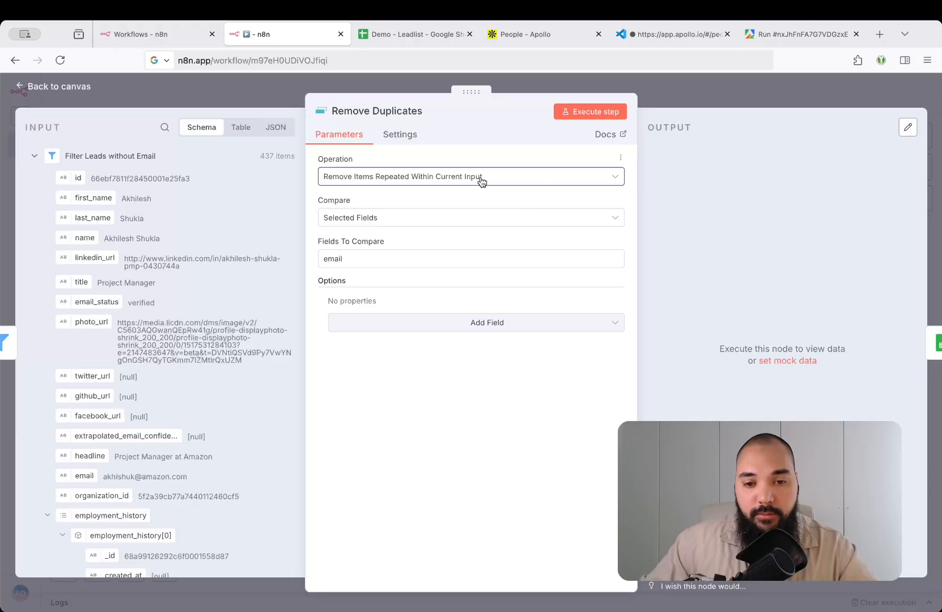
{"action": "left_click", "coordinate": [404, 220]}
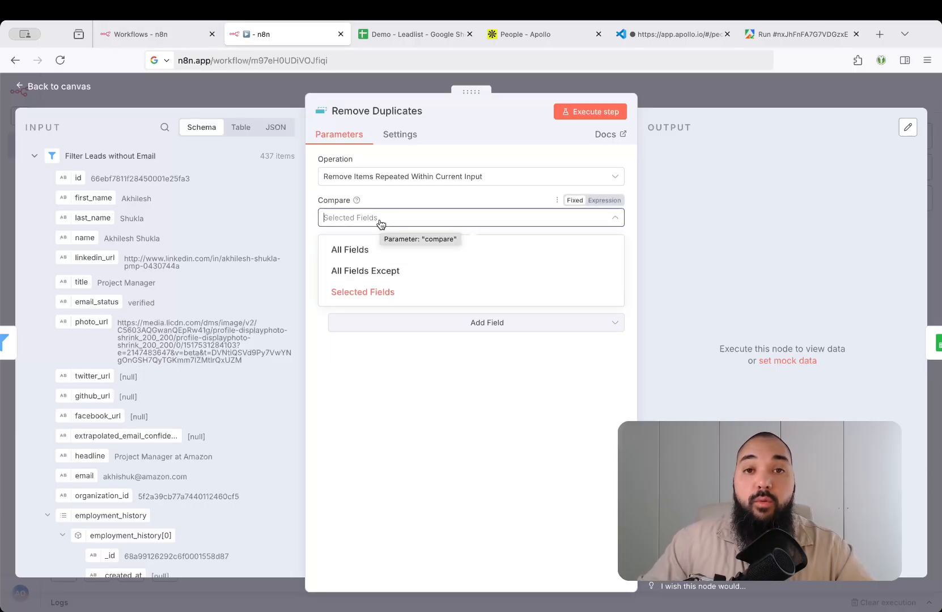
{"action": "left_click", "coordinate": [380, 224]}
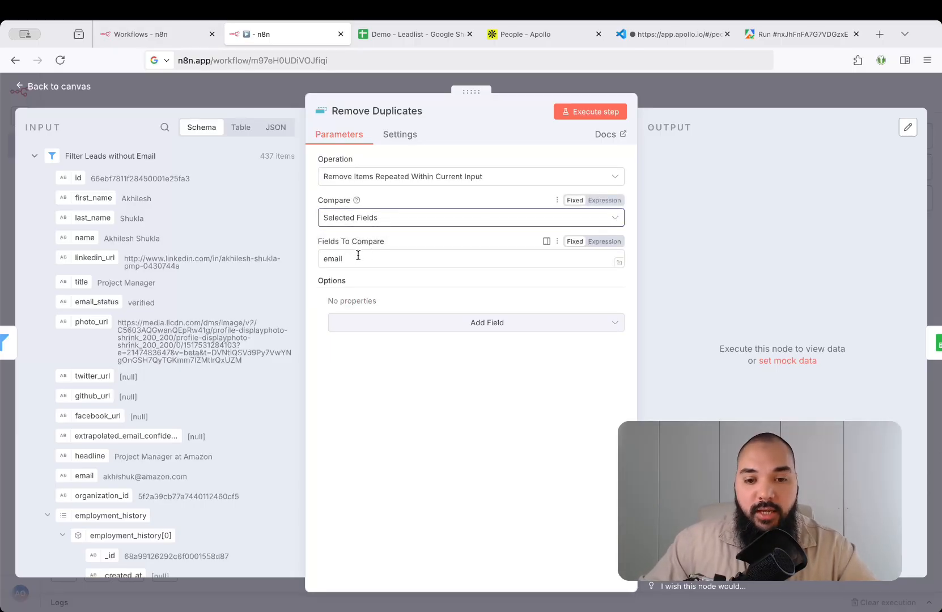
{"action": "left_click_drag", "start_coordinate": [359, 259], "coordinate": [316, 258]}
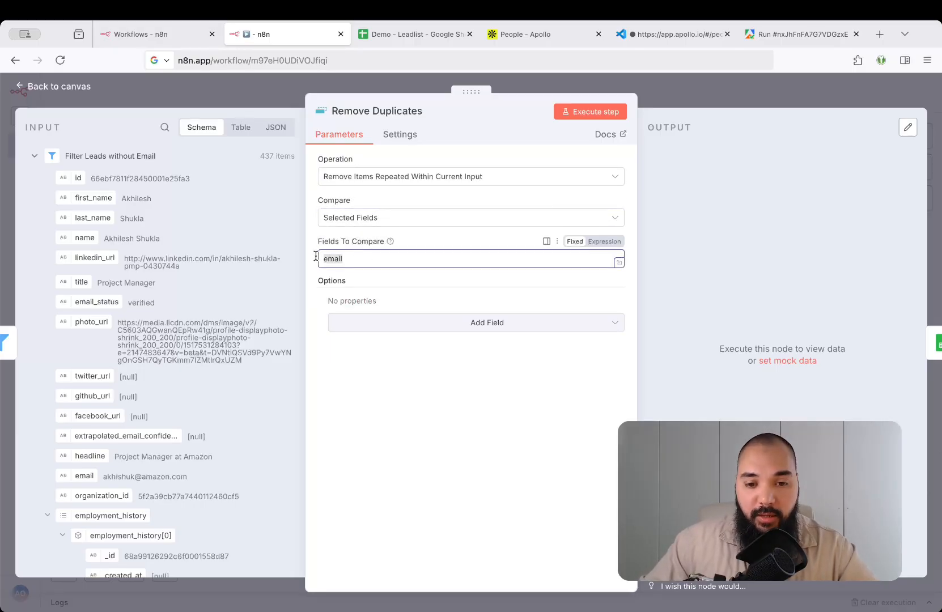
{"action": "left_click", "coordinate": [359, 258]}
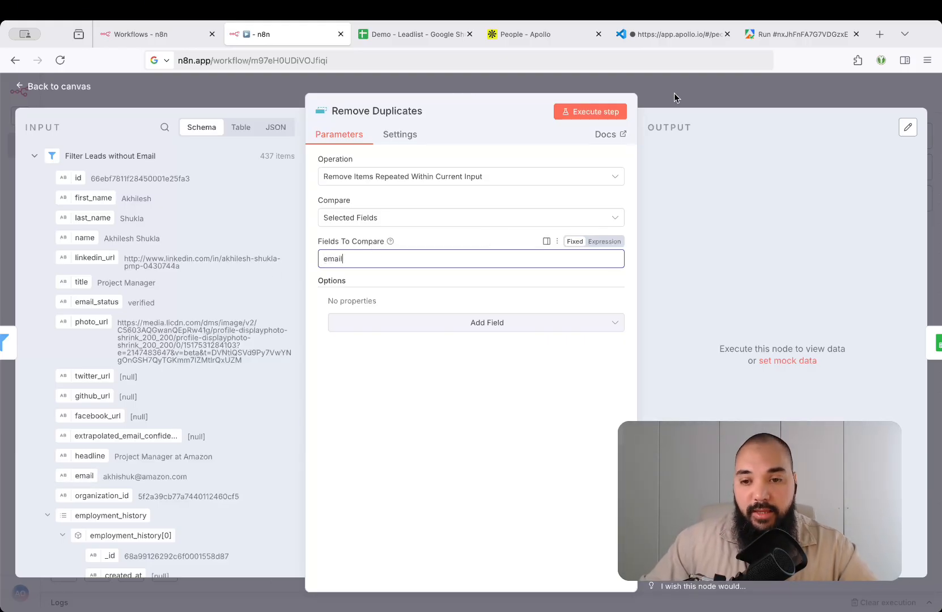
{"action": "left_click", "coordinate": [692, 87]}
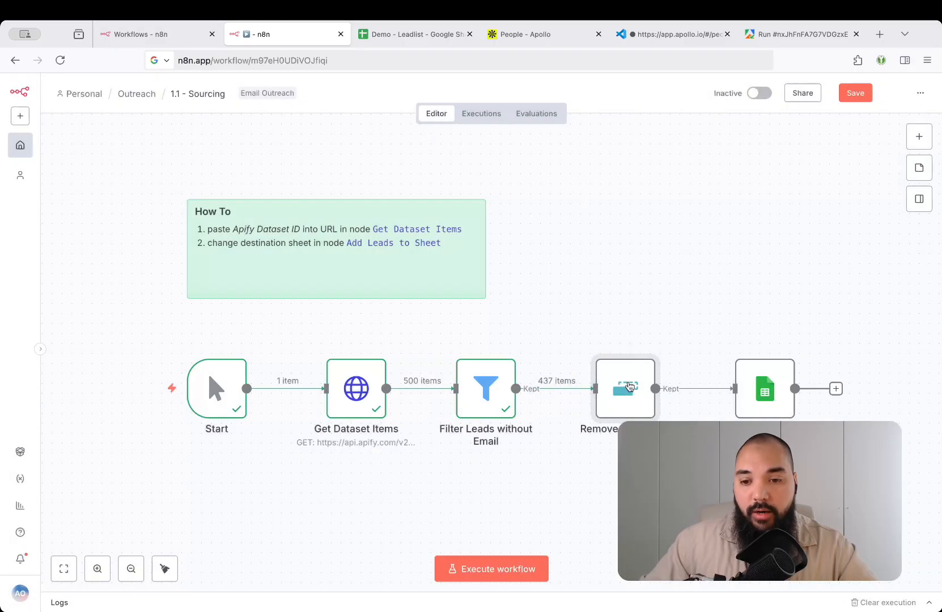
Execute Remove Duplicates, reducing the 437 leads to 410 unique items
{"action": "left_click", "coordinate": [600, 344]}
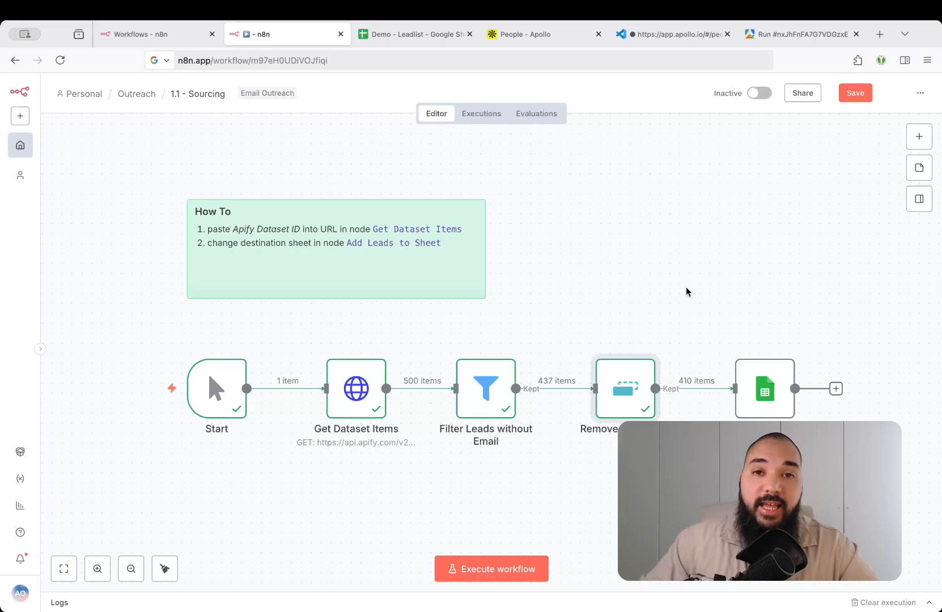
{"action": "scroll", "coordinate": [687, 292], "scroll_direction": "down", "scroll_amount": 3}
{"action": "scroll", "coordinate": [687, 292], "scroll_direction": "right", "scroll_amount": 1}
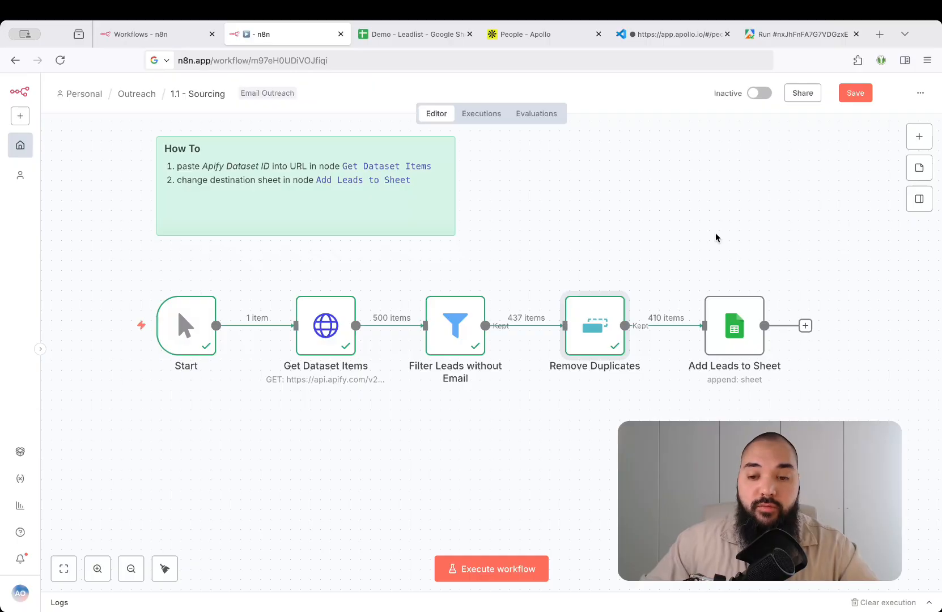
{"action": "mouse_move", "coordinate": [587, 319]}
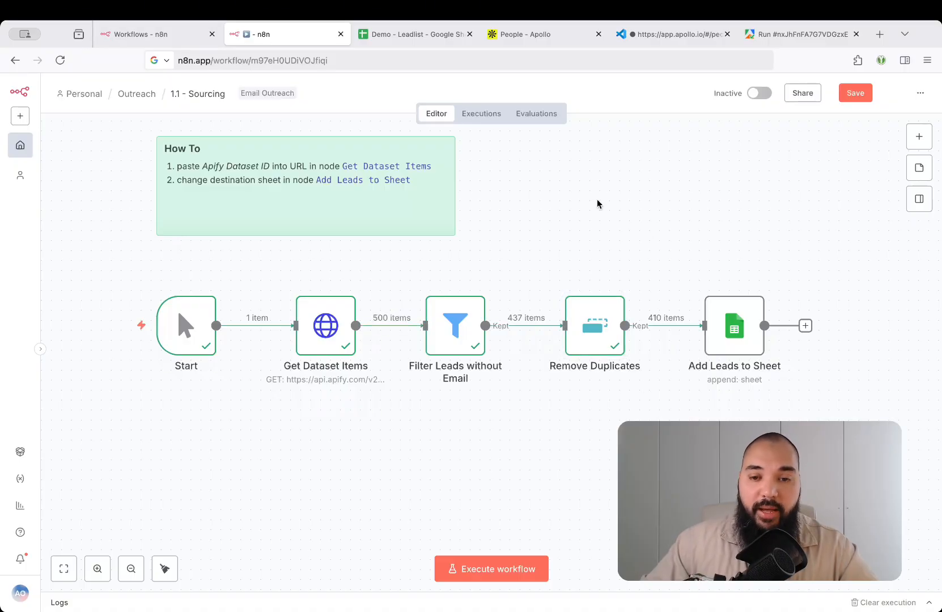
Delete every lead row from A2 down across all columns in the Leadlist sheet, keeping headers
{"action": "left_click", "coordinate": [420, 35]}
{"action": "left_click", "coordinate": [236, 283]}
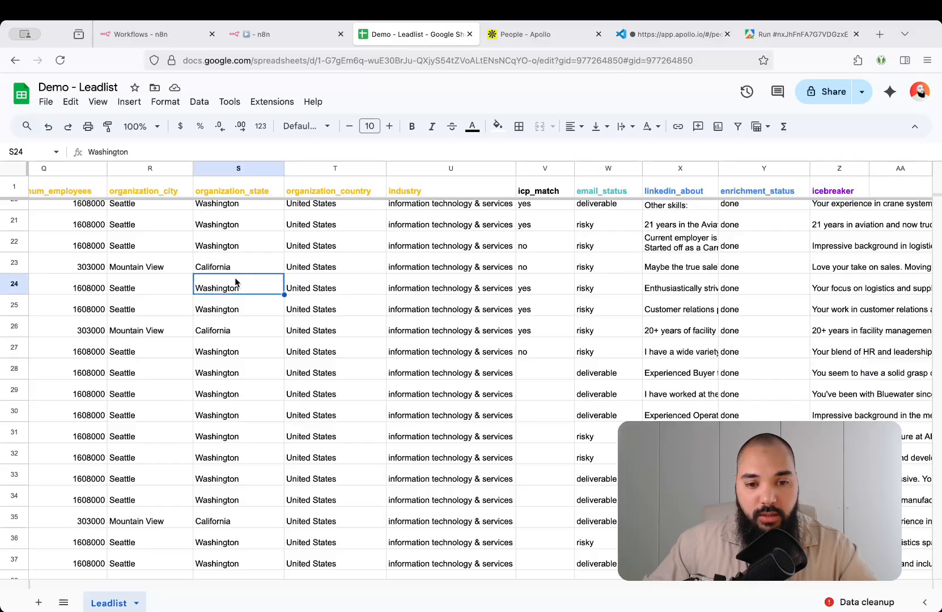
{"action": "key", "text": "super+Up"}
{"action": "key", "text": "Down"}
{"action": "key", "text": "Up"}
{"action": "key", "text": "super+Left"}
{"action": "key", "text": "Down"}
{"action": "key", "text": "super+shift+Right"}
{"action": "key", "text": "super+shift+Right"}
{"action": "key", "text": "super+shift+Right"}
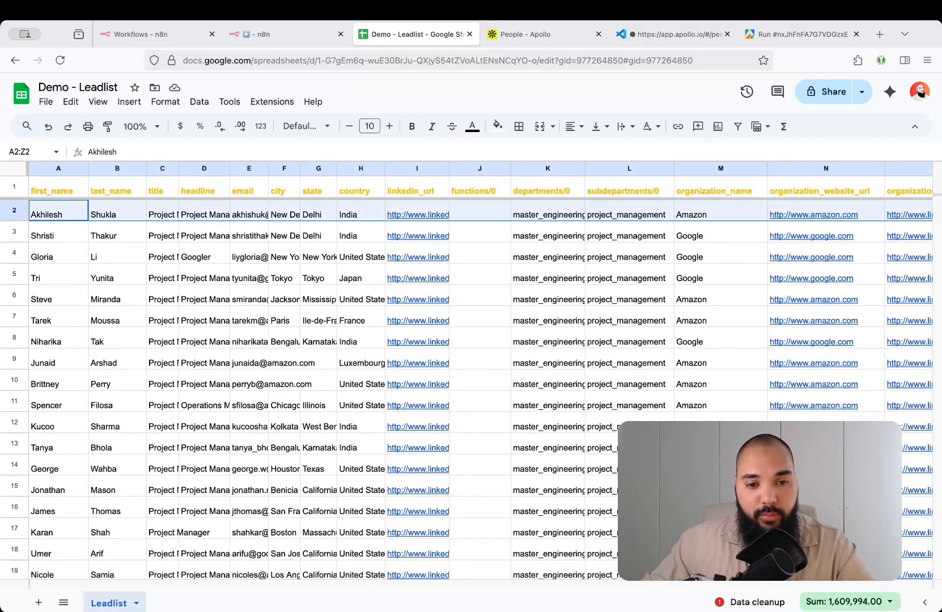
{"action": "key", "text": "super+shift+Down"}
{"action": "key", "text": "Delete"}
{"action": "key", "text": "super+Up"}
{"action": "key", "text": "Down"}
{"action": "key", "text": "super+Right"}
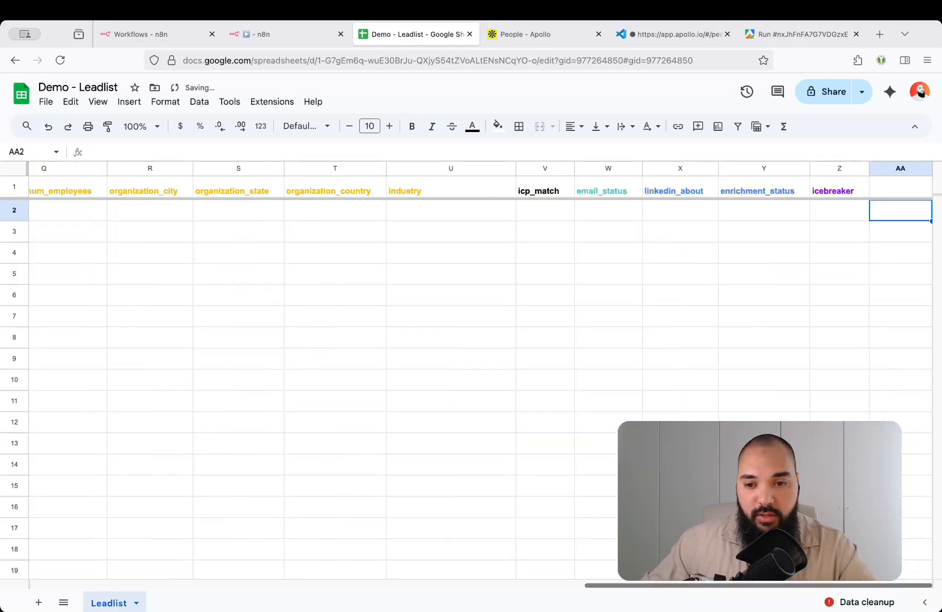
{"action": "key", "text": "super+Left"}
{"action": "key", "text": "Up"}
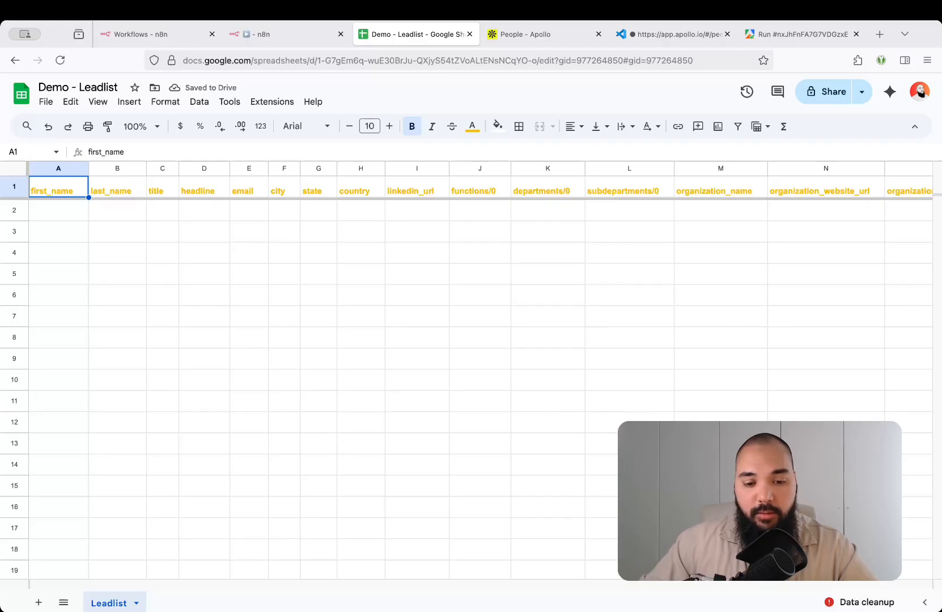
Back in n8n, open the Add Leads to Sheet node settings
{"action": "key", "text": "ctrl+shift+Tab"}
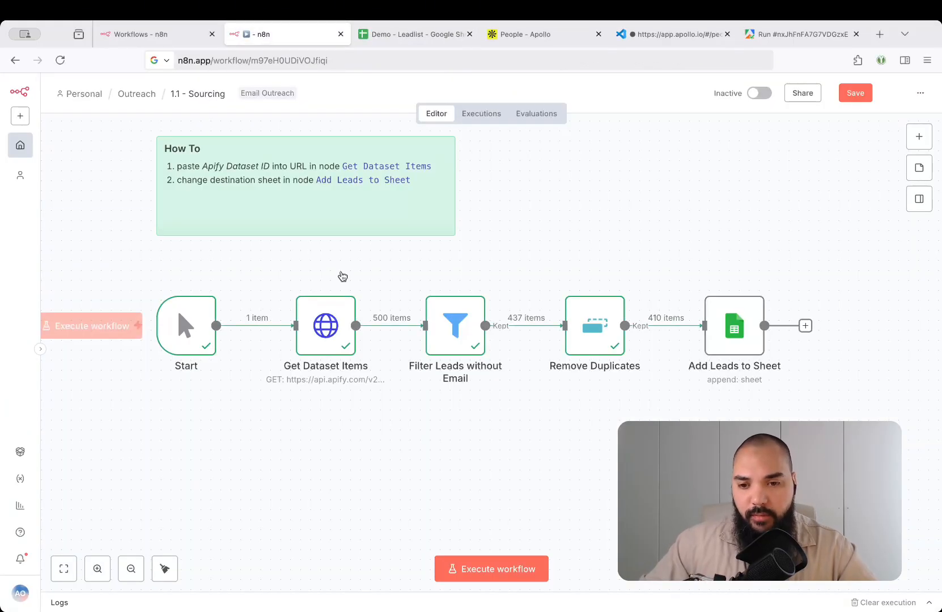
{"action": "left_click", "coordinate": [731, 321]}
{"action": "double_click", "coordinate": [731, 320]}
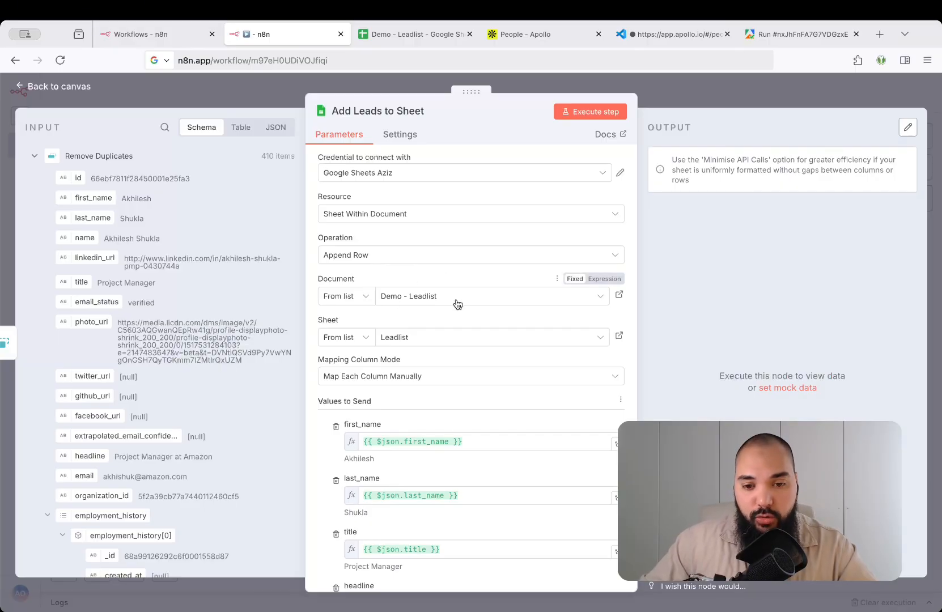
Confirm the Leadlist spreadsheet is empty before running Add Leads to Sheet
{"action": "left_click", "coordinate": [412, 39]}
{"action": "left_click", "coordinate": [294, 39]}
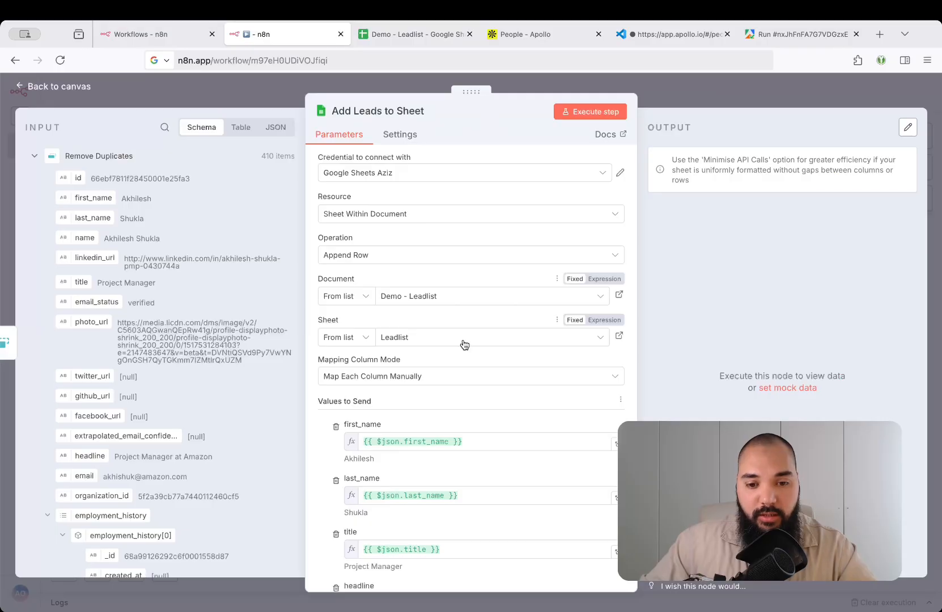
{"action": "left_click", "coordinate": [403, 35]}
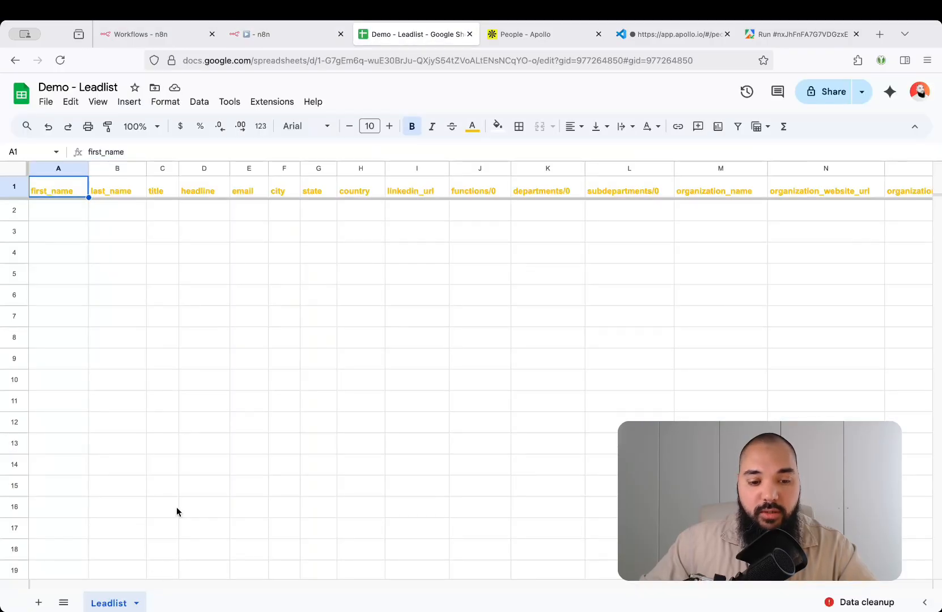
{"action": "left_click", "coordinate": [290, 36]}
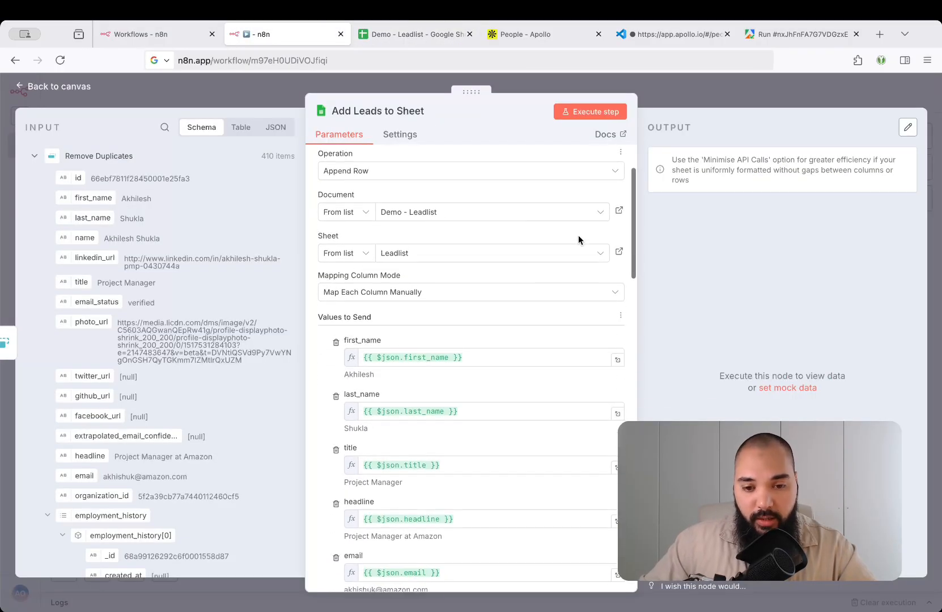
Review the mapped columns, then execute Add Leads to Sheet, appending 410 lead items
{"action": "scroll", "coordinate": [402, 289], "scroll_direction": "down", "scroll_amount": 1}
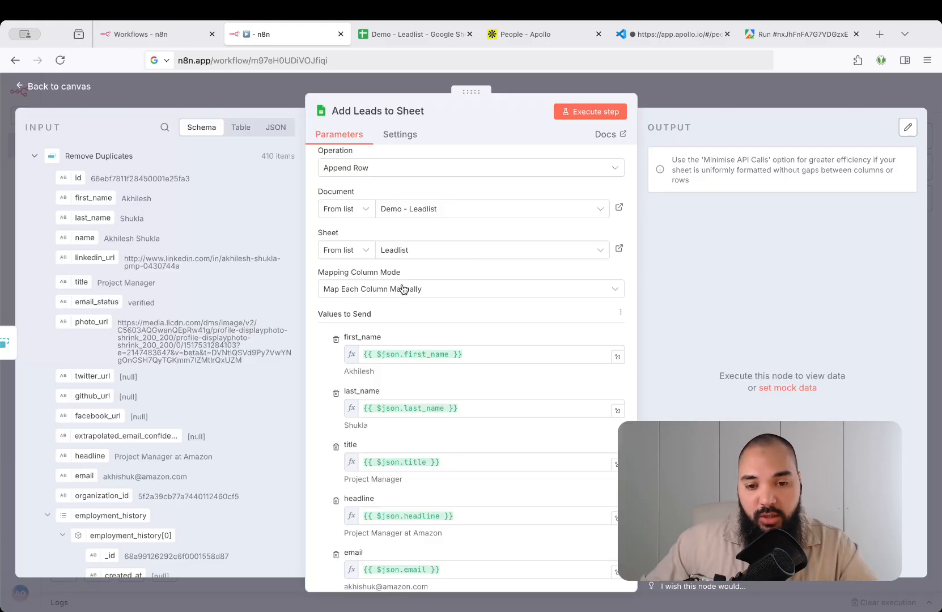
{"action": "scroll", "coordinate": [535, 293], "scroll_direction": "down", "scroll_amount": 2}
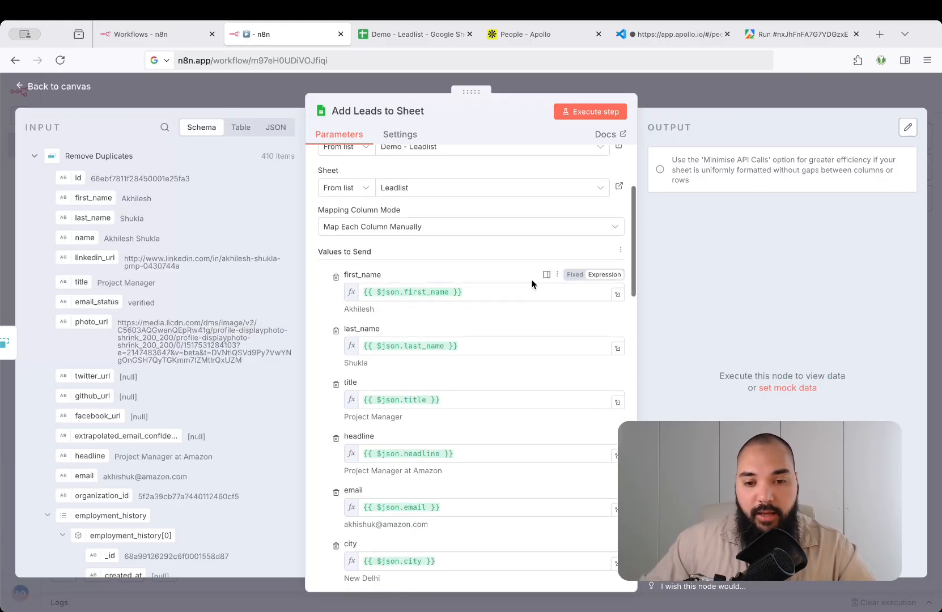
{"action": "scroll", "coordinate": [508, 295], "scroll_direction": "down", "scroll_amount": 1}
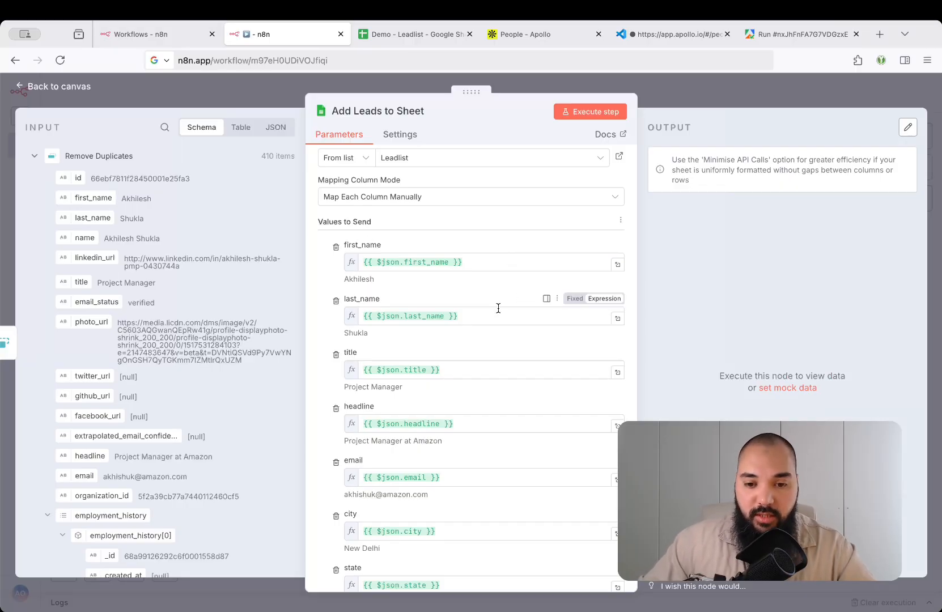
{"action": "scroll", "coordinate": [520, 313], "scroll_direction": "down", "scroll_amount": 2}
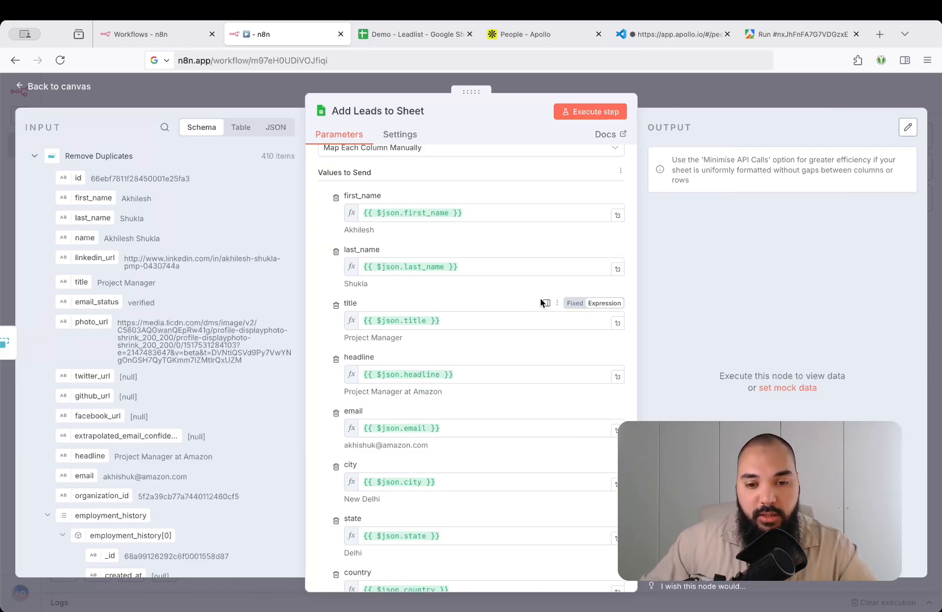
{"action": "scroll", "coordinate": [540, 298], "scroll_direction": "down", "scroll_amount": 8}
{"action": "scroll", "coordinate": [489, 311], "scroll_direction": "down", "scroll_amount": 5}
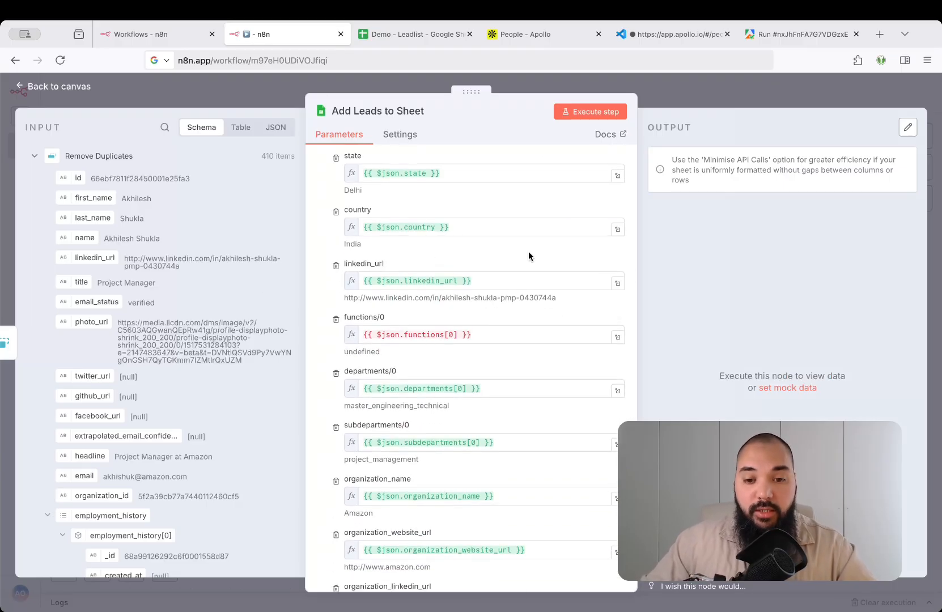
{"action": "scroll", "coordinate": [529, 256], "scroll_direction": "down", "scroll_amount": 8}
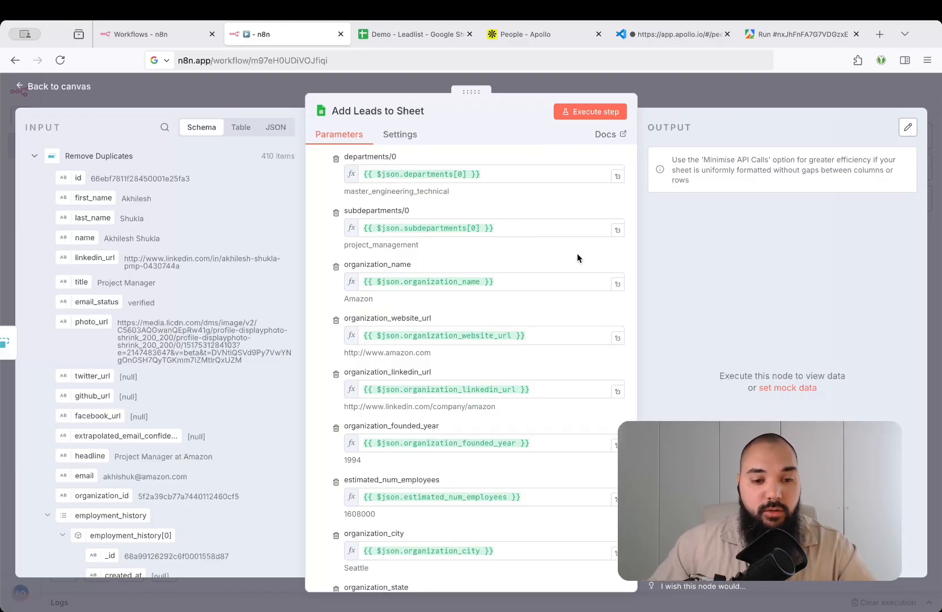
{"action": "scroll", "coordinate": [176, 264], "scroll_direction": "down", "scroll_amount": 5}
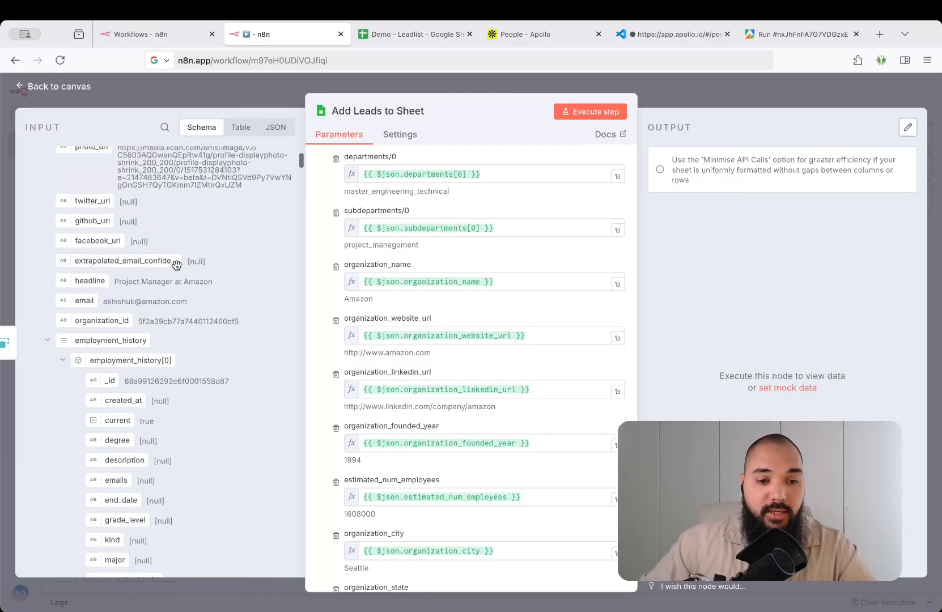
{"action": "left_click", "coordinate": [48, 341]}
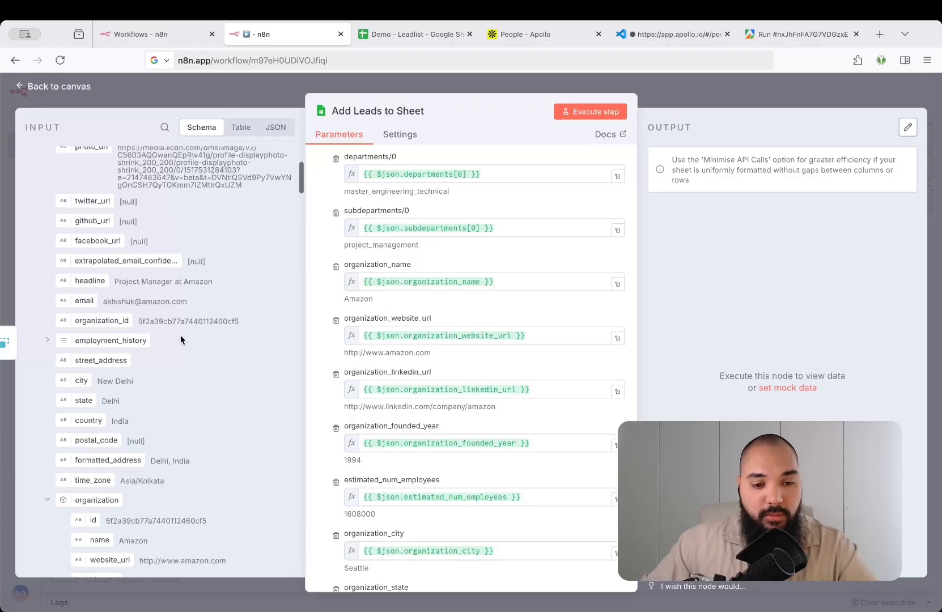
{"action": "scroll", "coordinate": [180, 335], "scroll_direction": "down", "scroll_amount": 3}
{"action": "scroll", "coordinate": [177, 417], "scroll_direction": "down", "scroll_amount": 7}
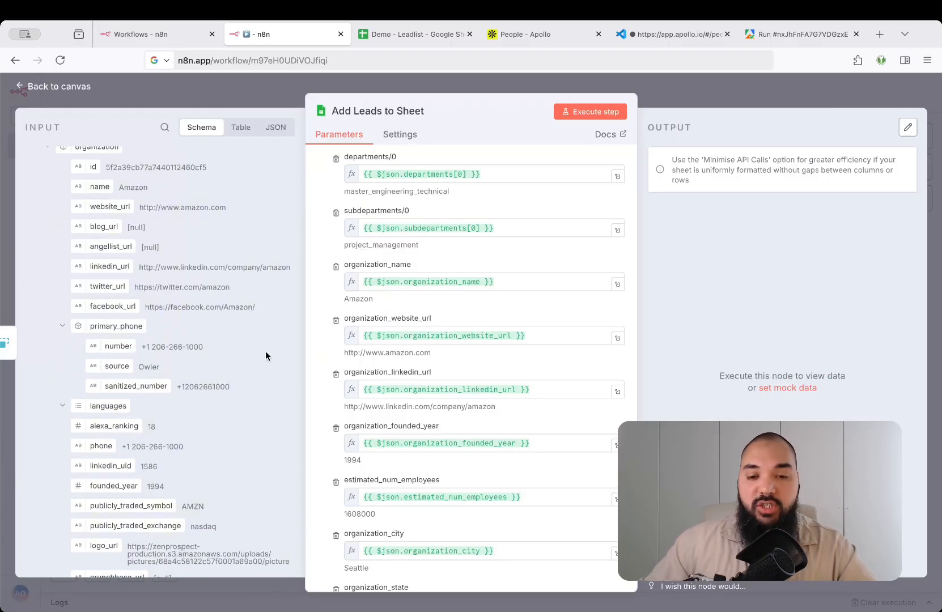
{"action": "scroll", "coordinate": [535, 307], "scroll_direction": "down", "scroll_amount": 4}
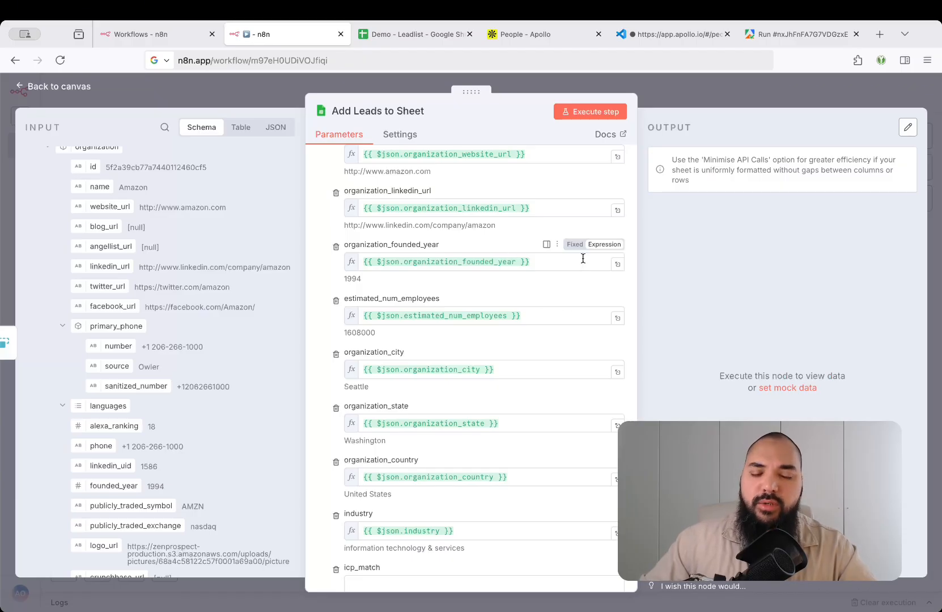
{"action": "scroll", "coordinate": [583, 258], "scroll_direction": "down", "scroll_amount": 4}
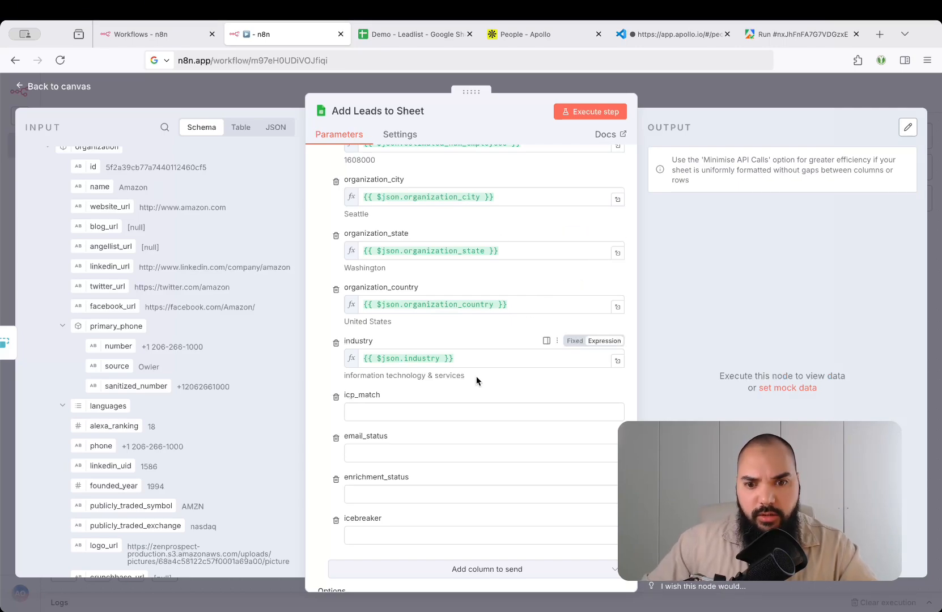
{"action": "scroll", "coordinate": [526, 301], "scroll_direction": "up", "scroll_amount": 10}
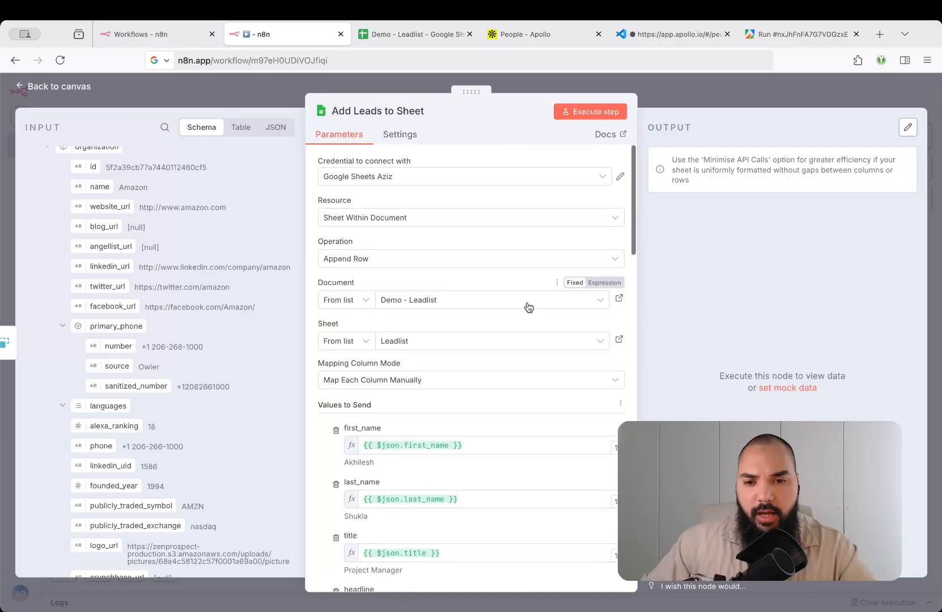
{"action": "left_click", "coordinate": [590, 112]}
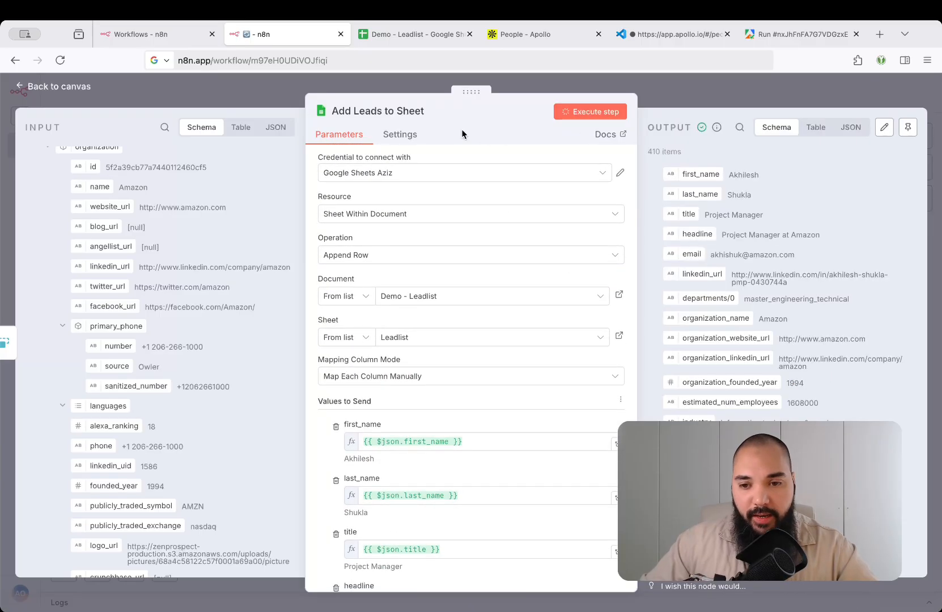
{"action": "left_click_drag", "start_coordinate": [648, 152], "coordinate": [684, 153]}
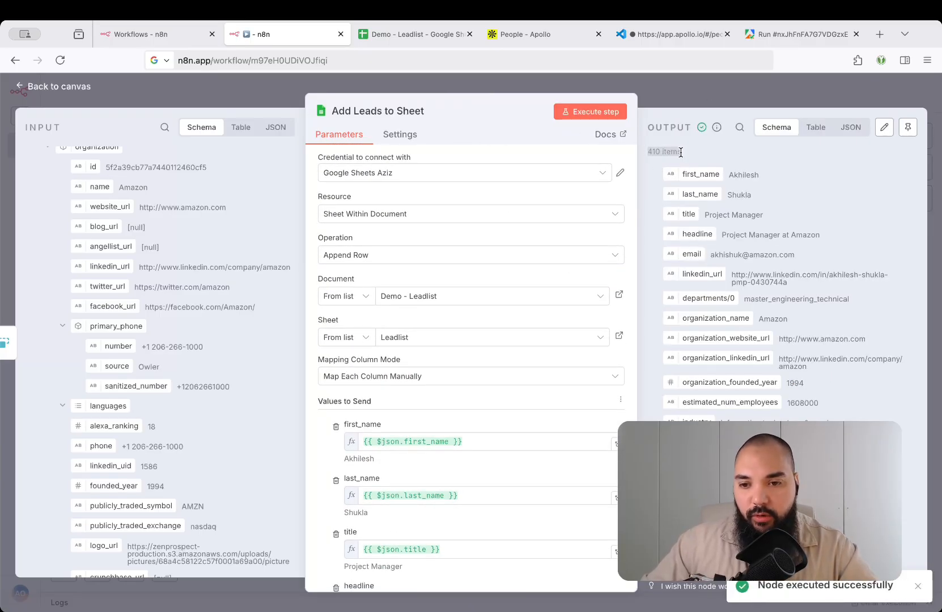
In Demo - Leadlist, check the appended rows: Amazon company name in M2 and the industry in U1–U2
{"action": "left_click", "coordinate": [424, 33]}
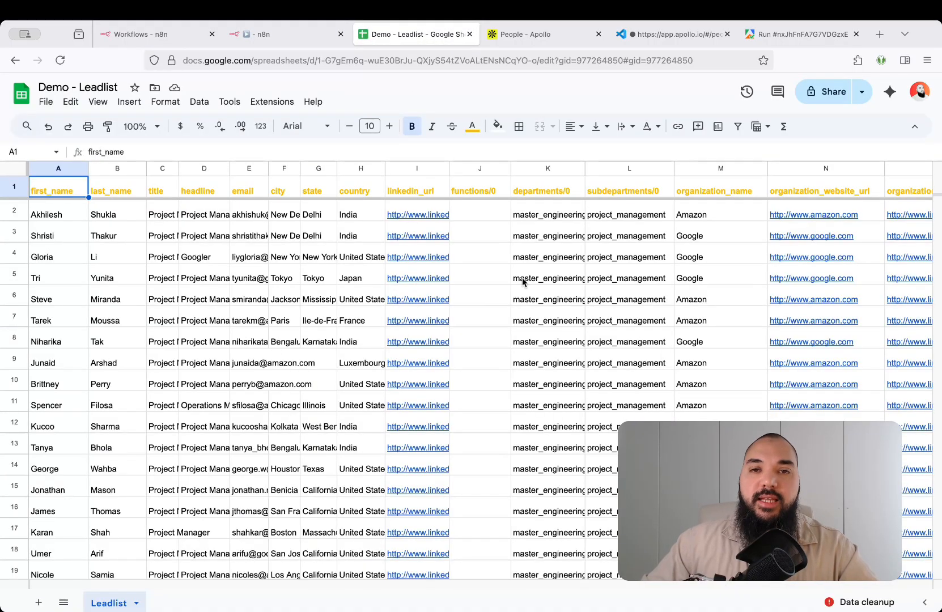
{"action": "scroll", "coordinate": [522, 281], "scroll_direction": "right", "scroll_amount": 7}
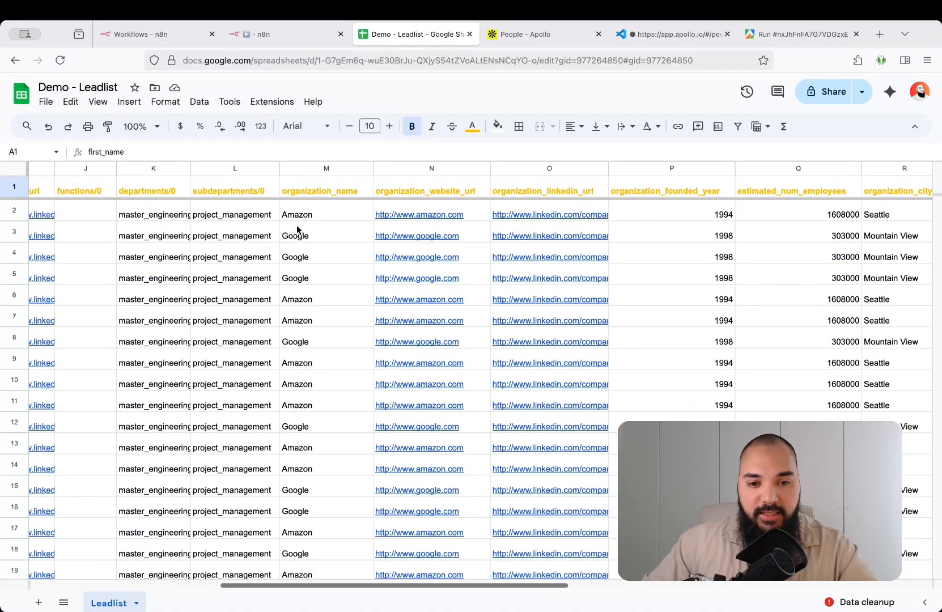
{"action": "left_click", "coordinate": [299, 213]}
{"action": "scroll", "coordinate": [459, 216], "scroll_direction": "right", "scroll_amount": 5}
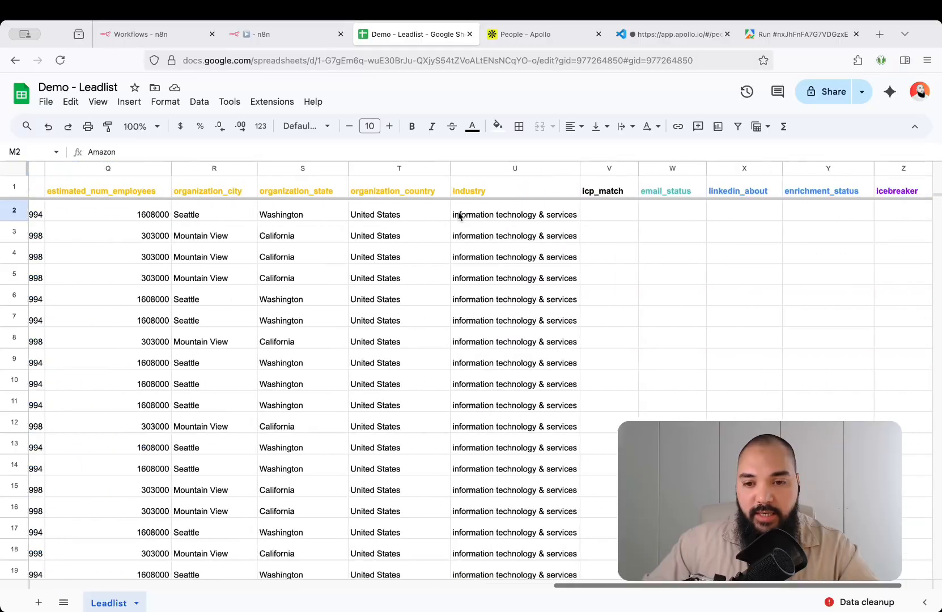
{"action": "left_click", "coordinate": [419, 193]}
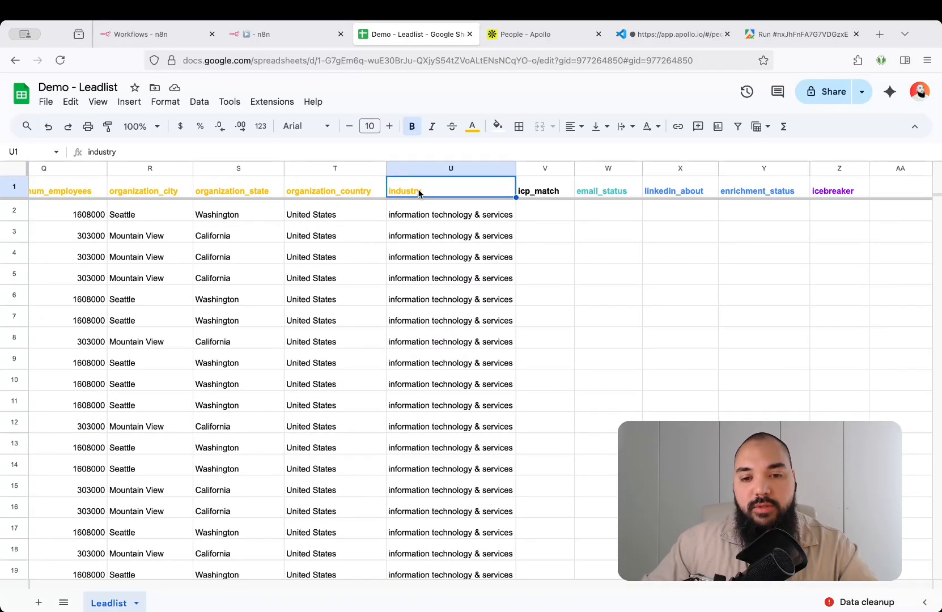
{"action": "left_click", "coordinate": [421, 218]}
{"action": "scroll", "coordinate": [420, 261], "scroll_direction": "down", "scroll_amount": 5}
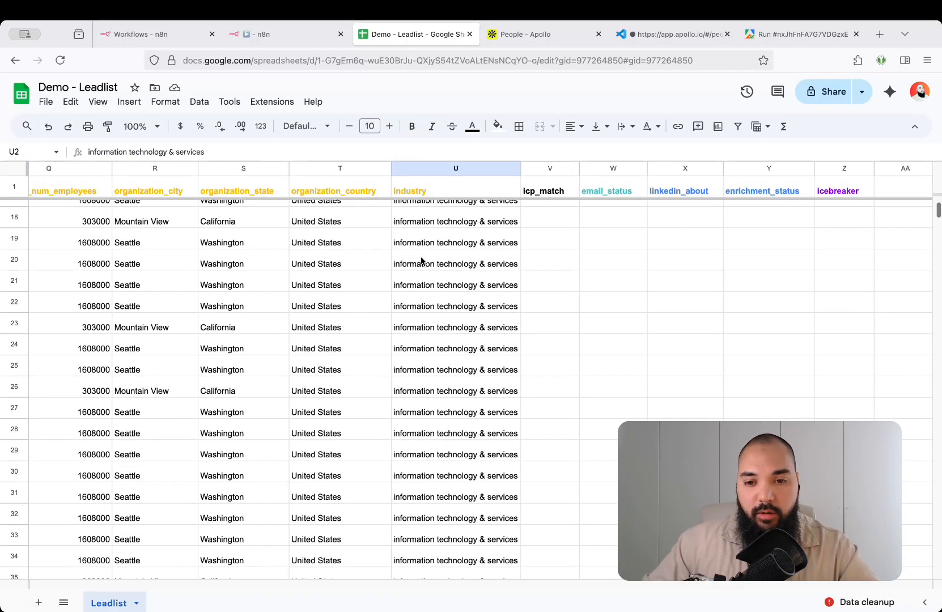
{"action": "scroll", "coordinate": [420, 261], "scroll_direction": "up", "scroll_amount": 5}
{"action": "scroll", "coordinate": [421, 261], "scroll_direction": "left", "scroll_amount": 10}
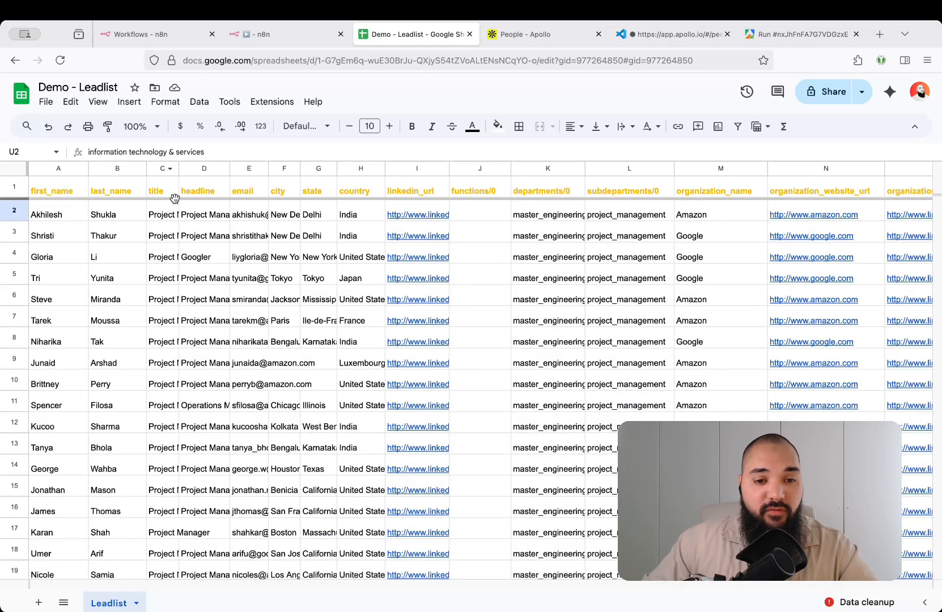
Sweep the header row from first_name to the empty icebreaker column and back, then show the Apollo people search
{"action": "left_click", "coordinate": [59, 193]}
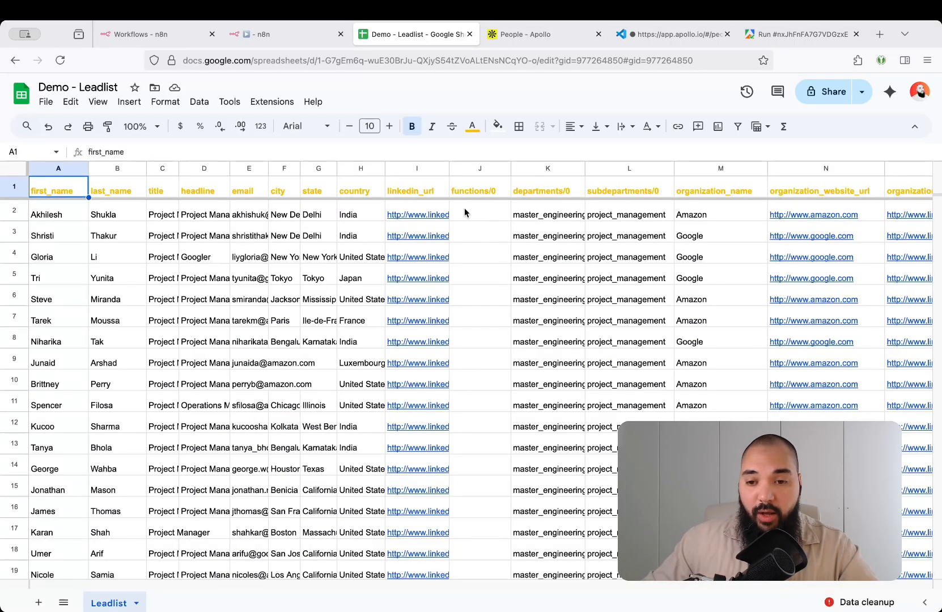
{"action": "key", "text": "super+Right"}
{"action": "key", "text": "Down"}
{"action": "key", "text": "super+Left"}
{"action": "key", "text": "Up"}
{"action": "key", "text": "super+Left"}
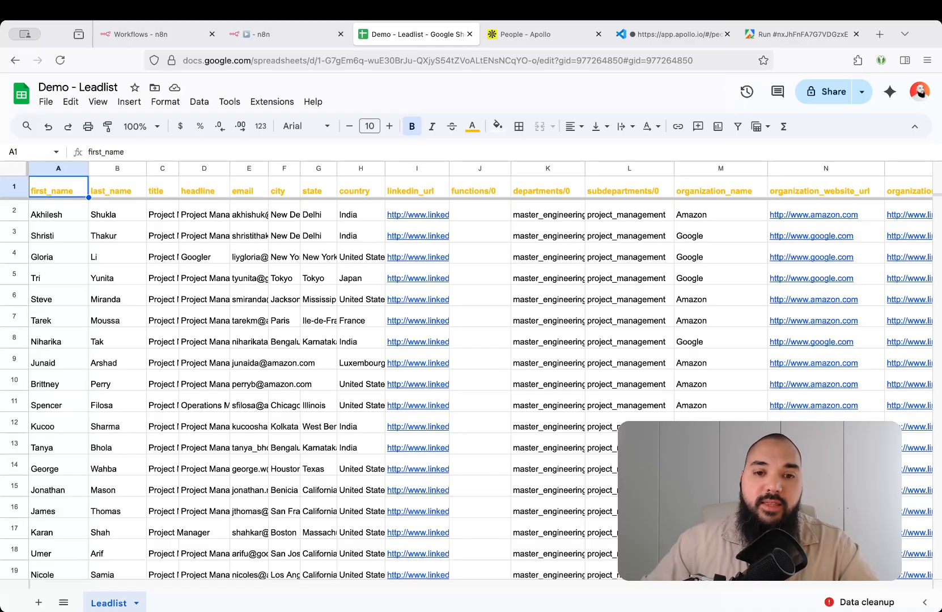
{"action": "left_click", "coordinate": [541, 38]}
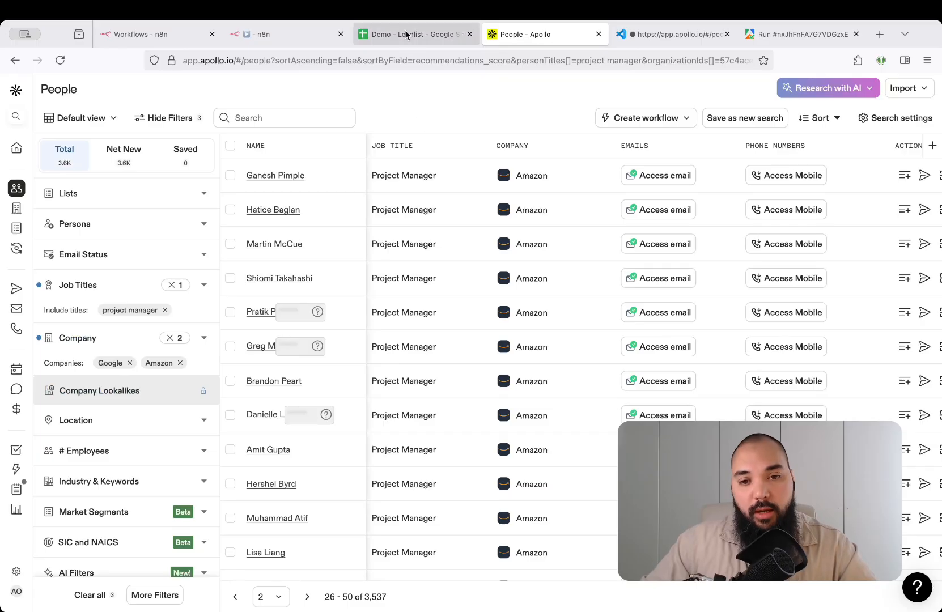
Check the Apollo Scraper run's 500 results on Apify's storage page, then return to the n8n node editor
{"action": "left_click", "coordinate": [293, 38]}
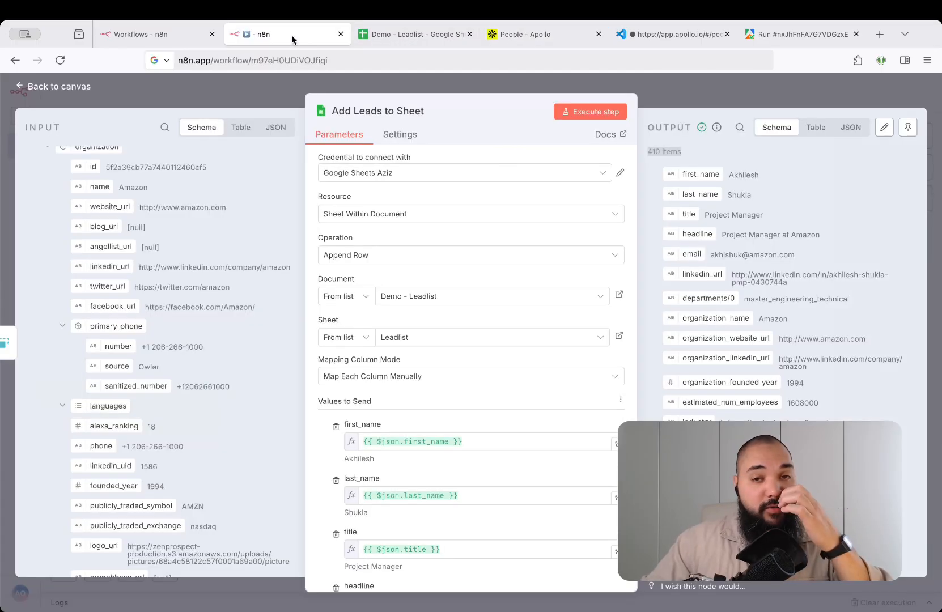
{"action": "left_click", "coordinate": [800, 38]}
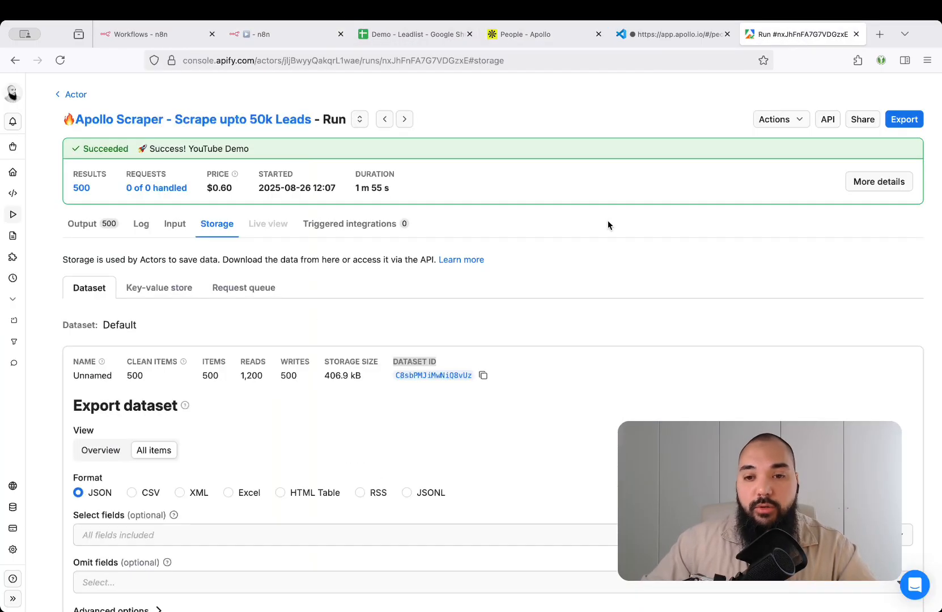
{"action": "left_click", "coordinate": [320, 38]}
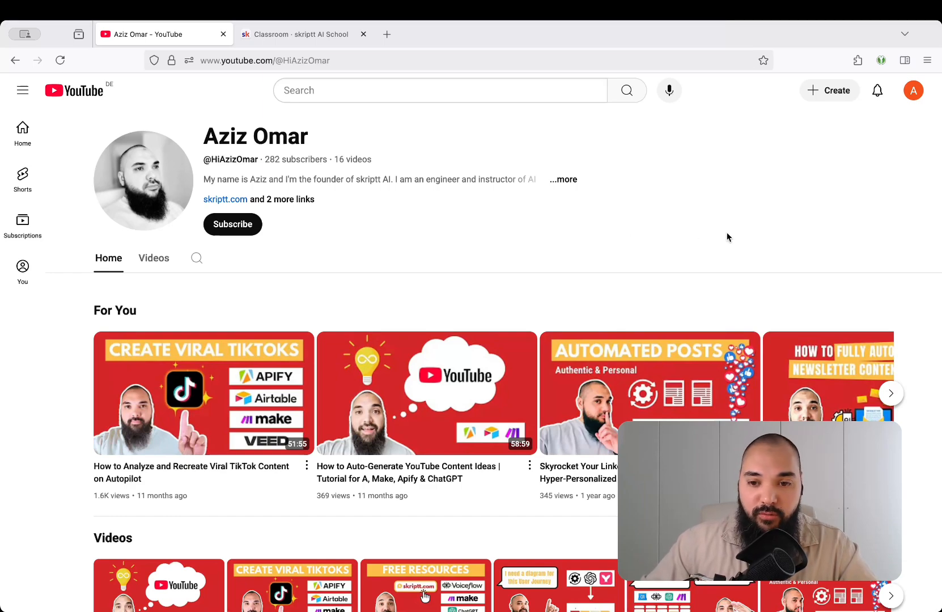
Switch to the Classroom - skriptt AI School tab
{"action": "key", "text": "ctrl+Tab"}
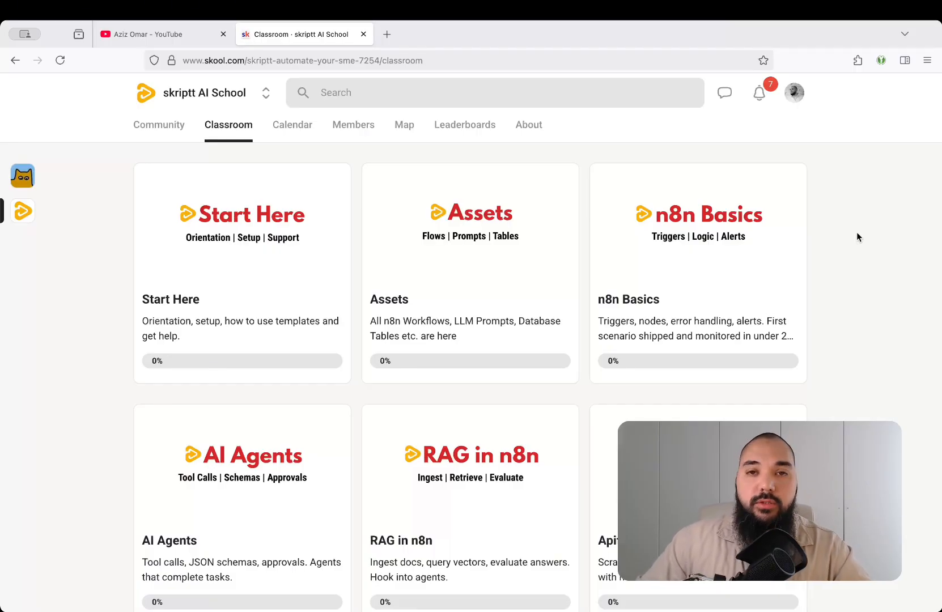
Browse the Start Here, n8n Basics and AI Agents course cards, then go back to the Demo - Leadlist sheet
{"action": "scroll", "coordinate": [857, 233], "scroll_direction": "down", "scroll_amount": 3}
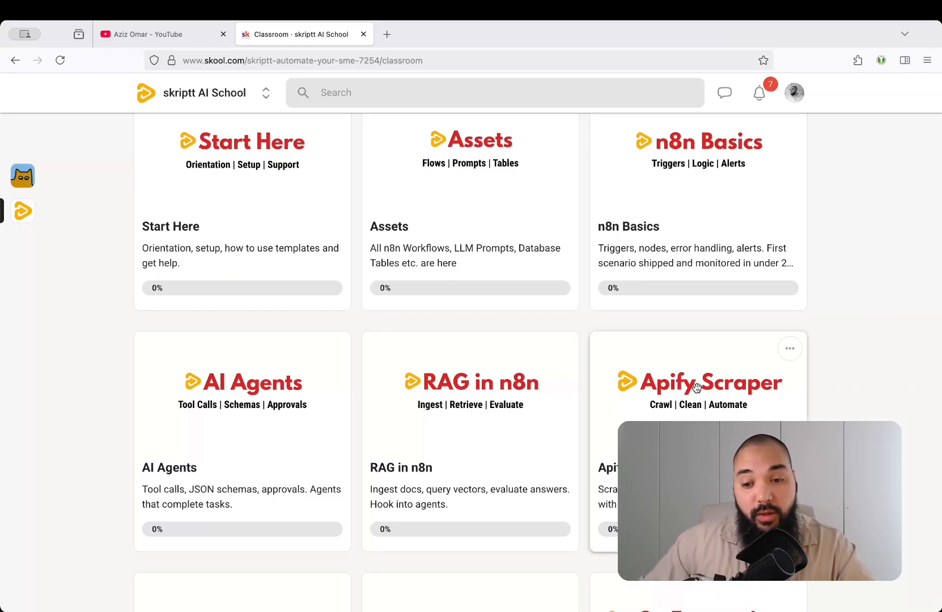
{"action": "scroll", "coordinate": [867, 384], "scroll_direction": "down", "scroll_amount": 3}
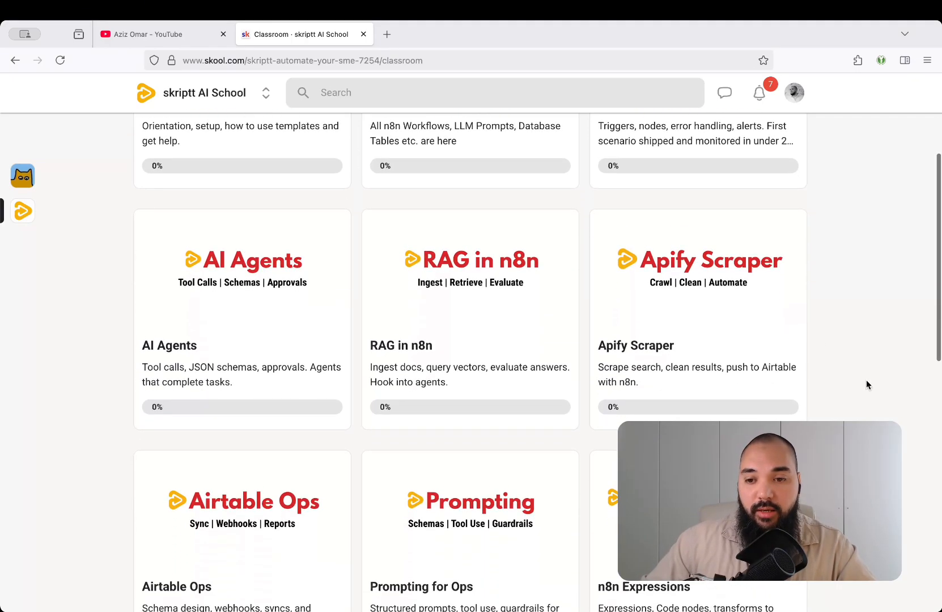
{"action": "scroll", "coordinate": [863, 289], "scroll_direction": "down", "scroll_amount": 3}
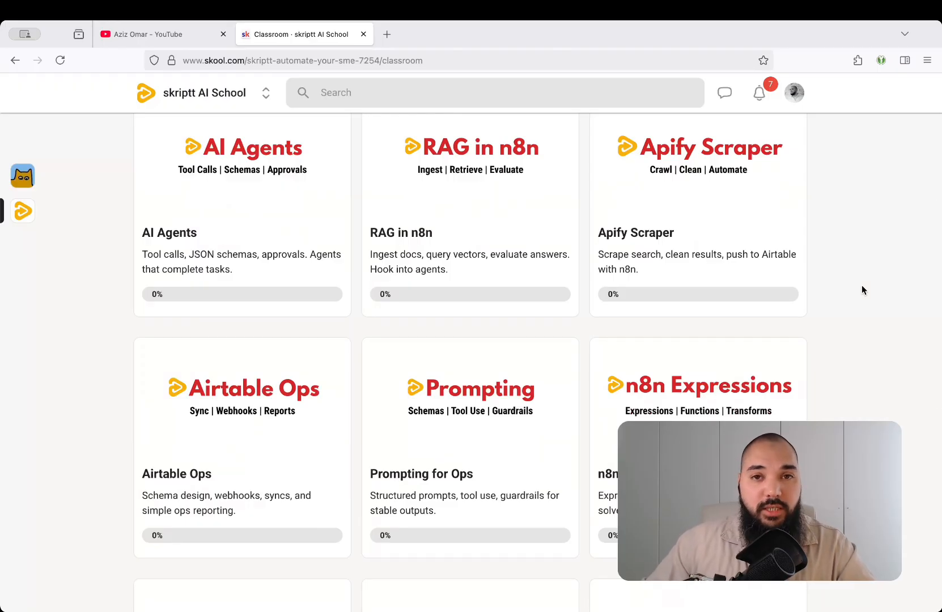
{"action": "scroll", "coordinate": [862, 290], "scroll_direction": "down", "scroll_amount": 1}
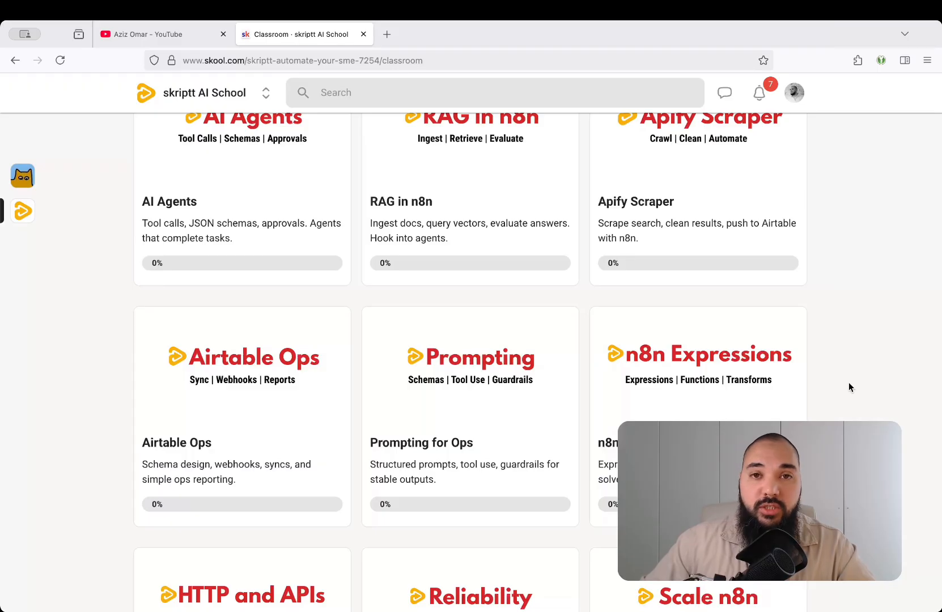
{"action": "scroll", "coordinate": [849, 382], "scroll_direction": "down", "scroll_amount": 3}
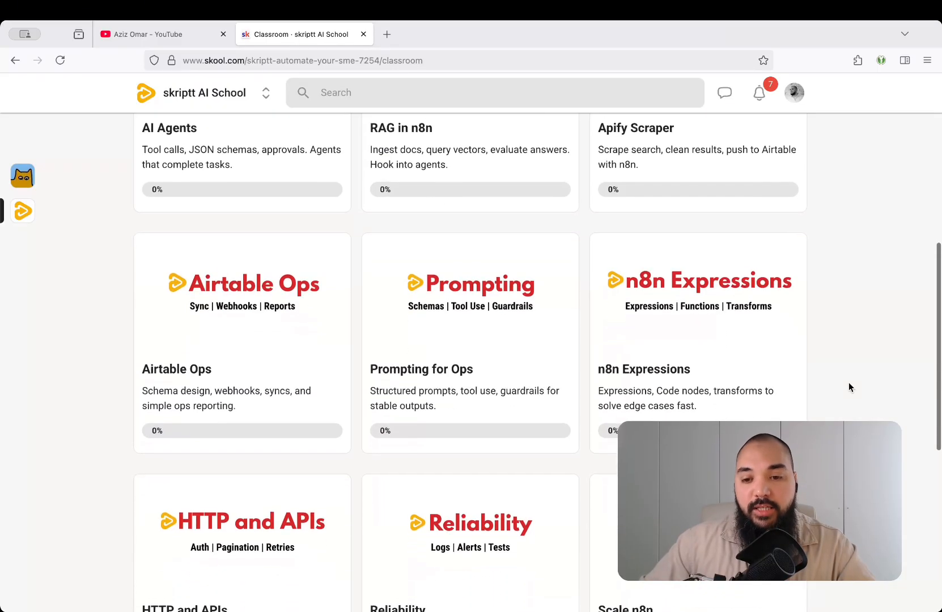
{"action": "scroll", "coordinate": [848, 382], "scroll_direction": "up", "scroll_amount": 13}
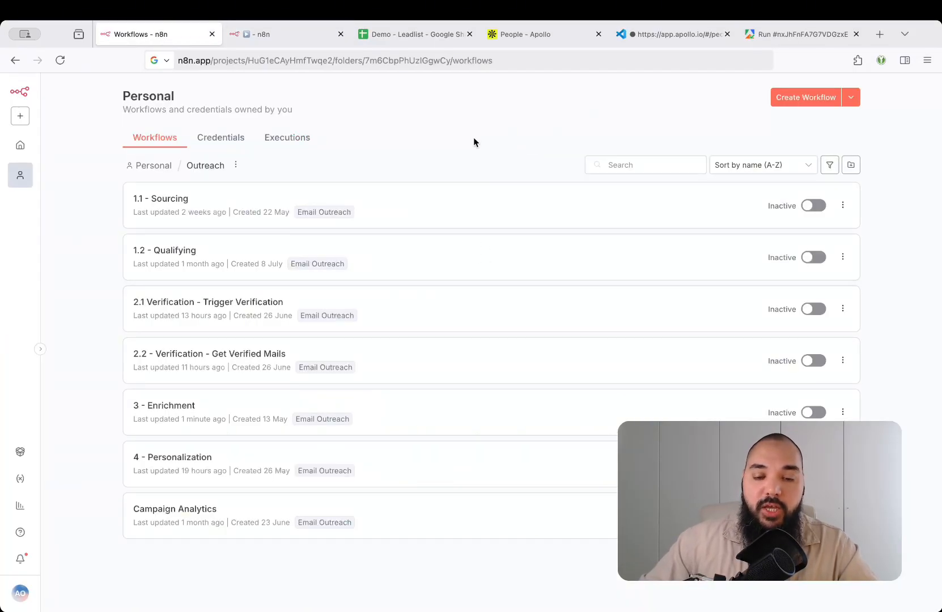
{"action": "left_click", "coordinate": [417, 34]}
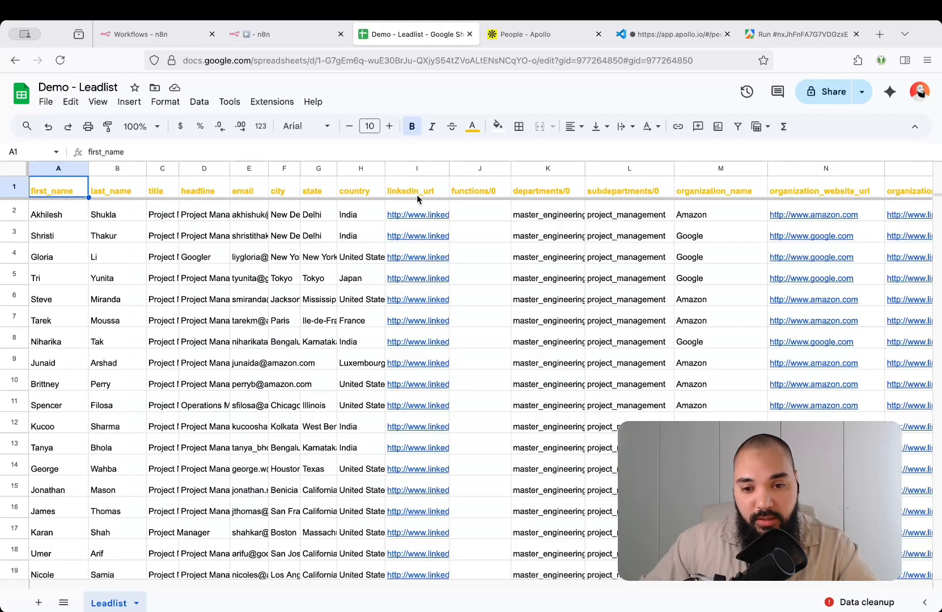